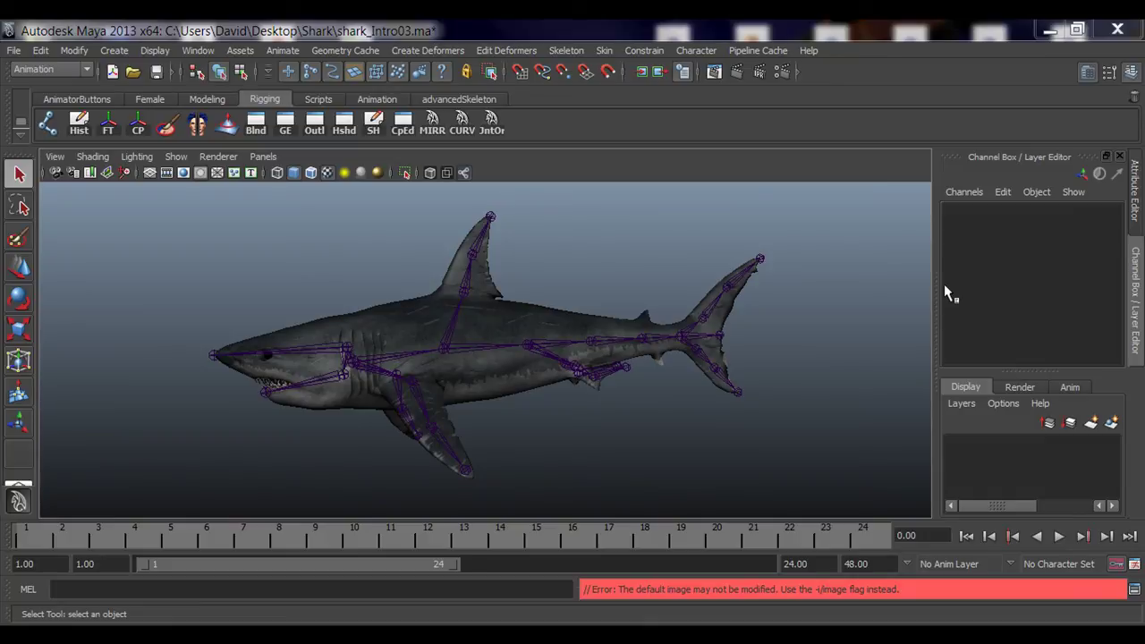
Switch the viewport to untextured shading and examine the dorsal fin's joint chain up to its tip
left_click_drag(572, 385, 541, 383, "alt")
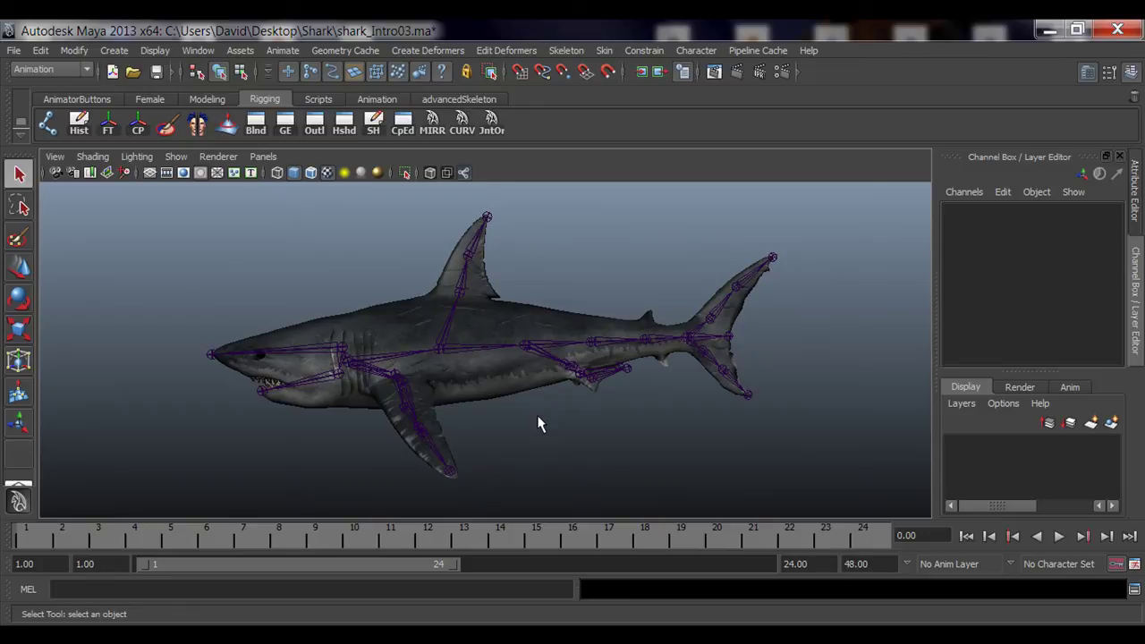
left_click(466, 295)
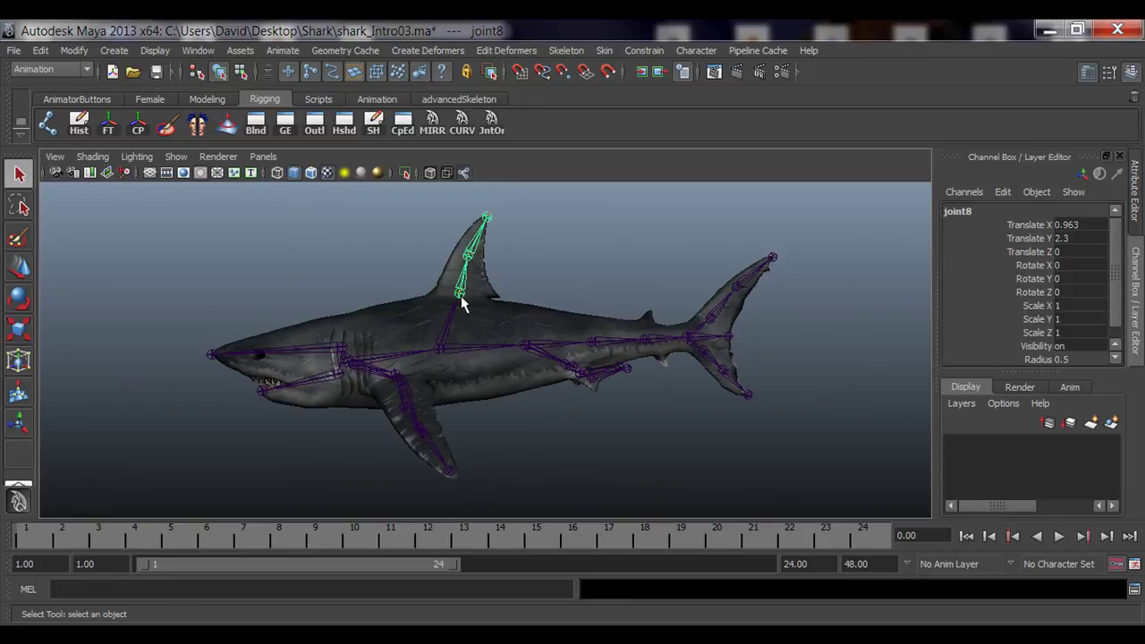
key("5")
key("Down")
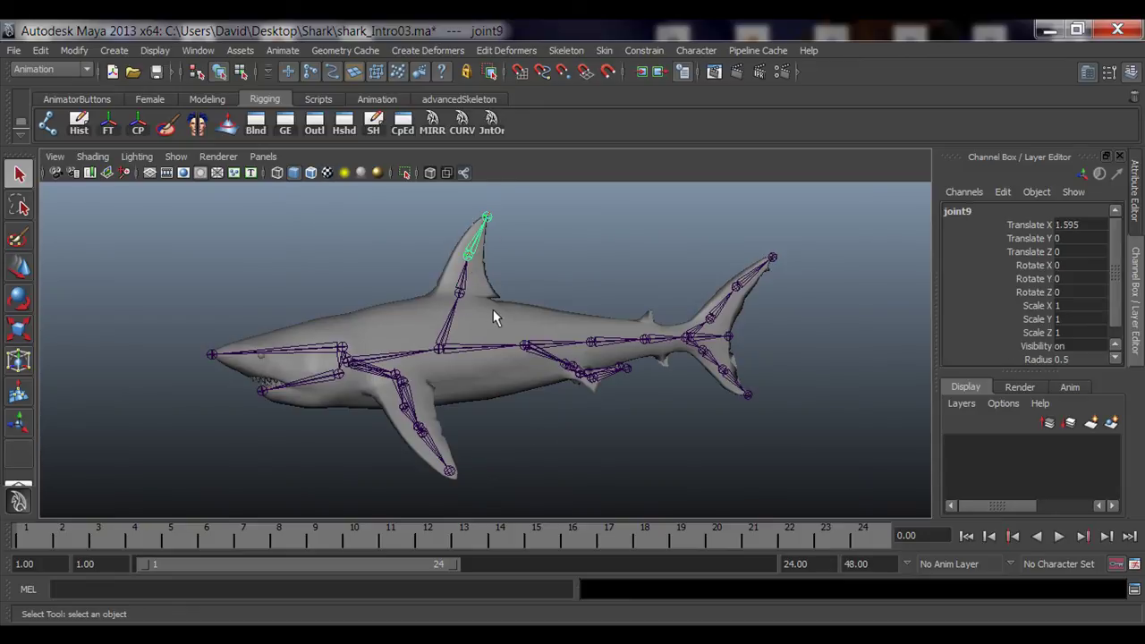
key("f")
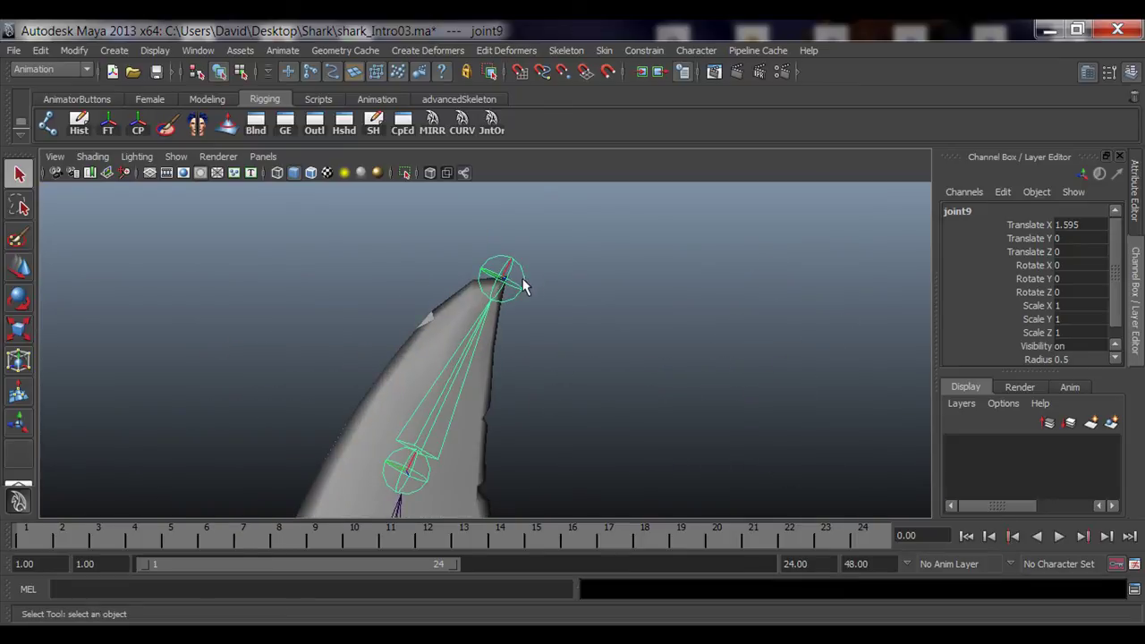
key("Down")
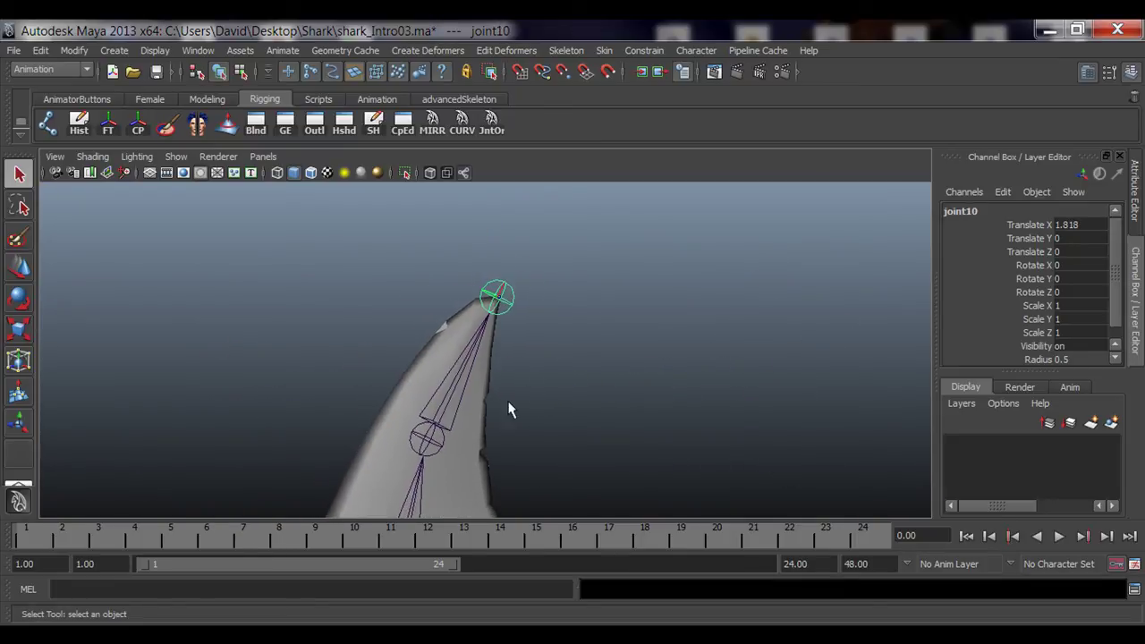
middle_click_drag(511, 409, 227, 453, "alt")
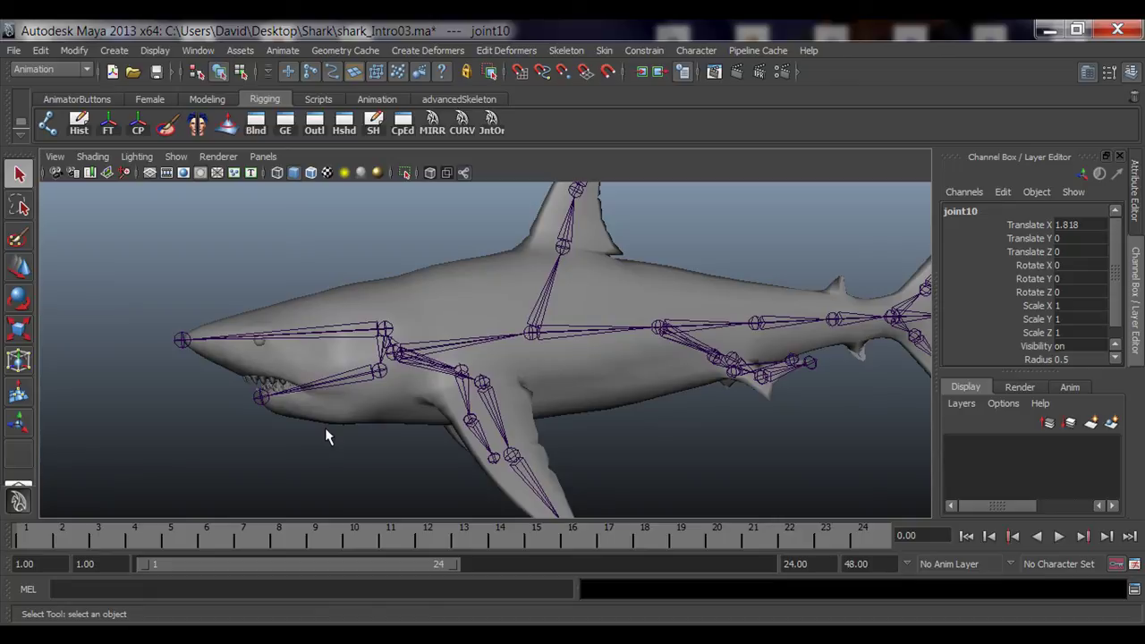
Examine the joints along the spine and out to the tail fin by selecting them in turn, and clear the selection
left_click_drag(368, 370, 478, 387, "alt")
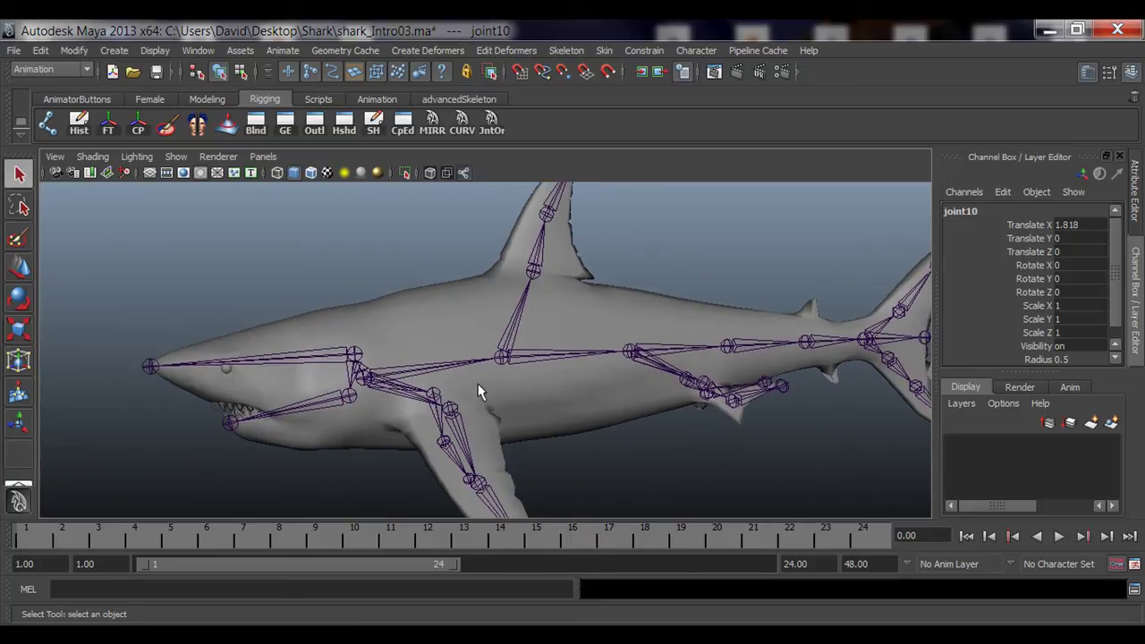
left_click(499, 360)
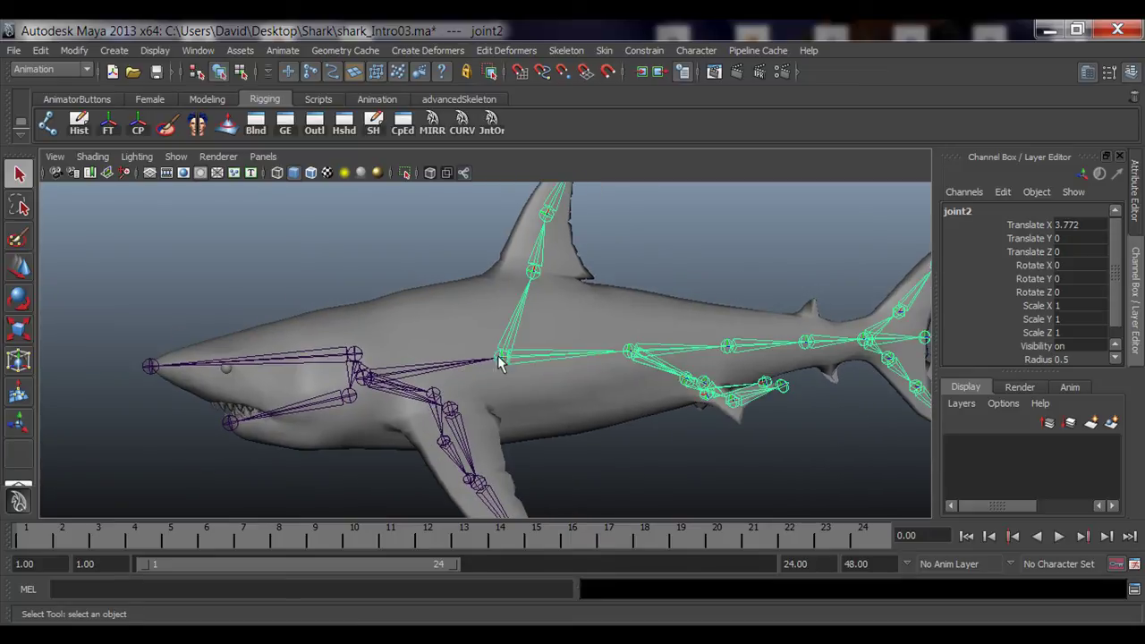
left_click(731, 351)
middle_click_drag(731, 350, 501, 414, "alt")
left_click(625, 380)
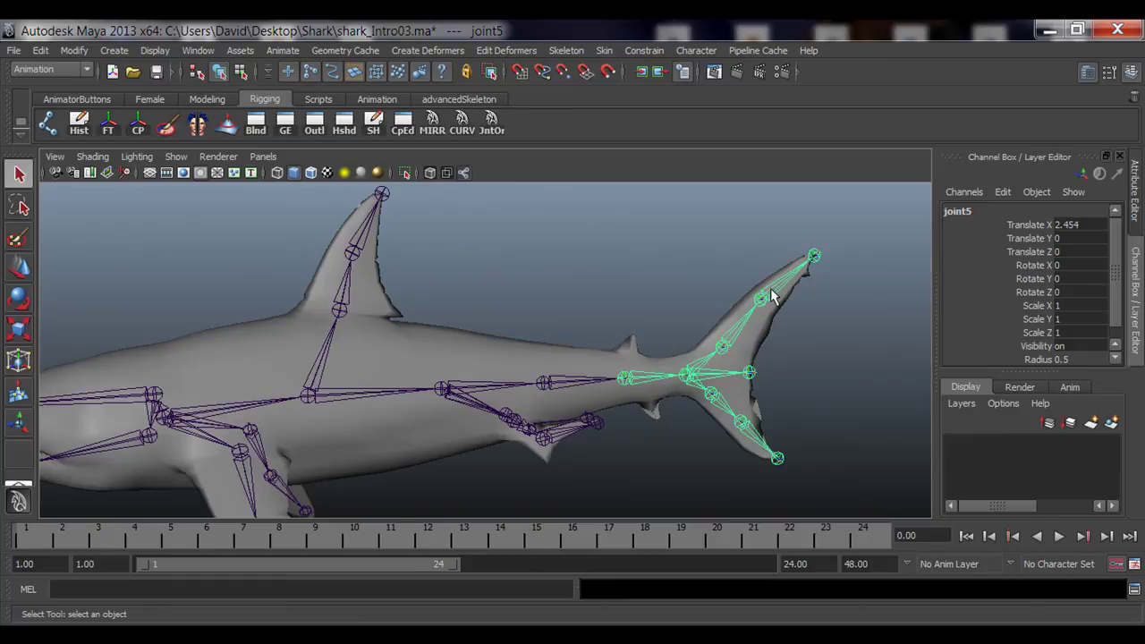
left_click(760, 302)
left_click(750, 374)
right_click_drag(370, 367, 506, 385, "alt")
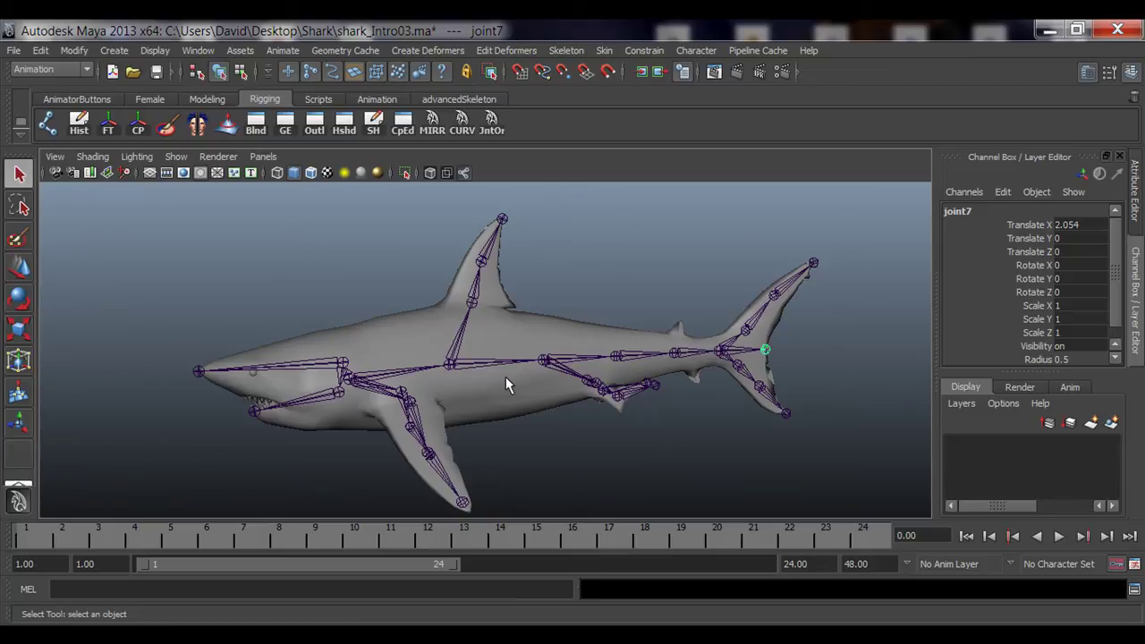
left_click(557, 288)
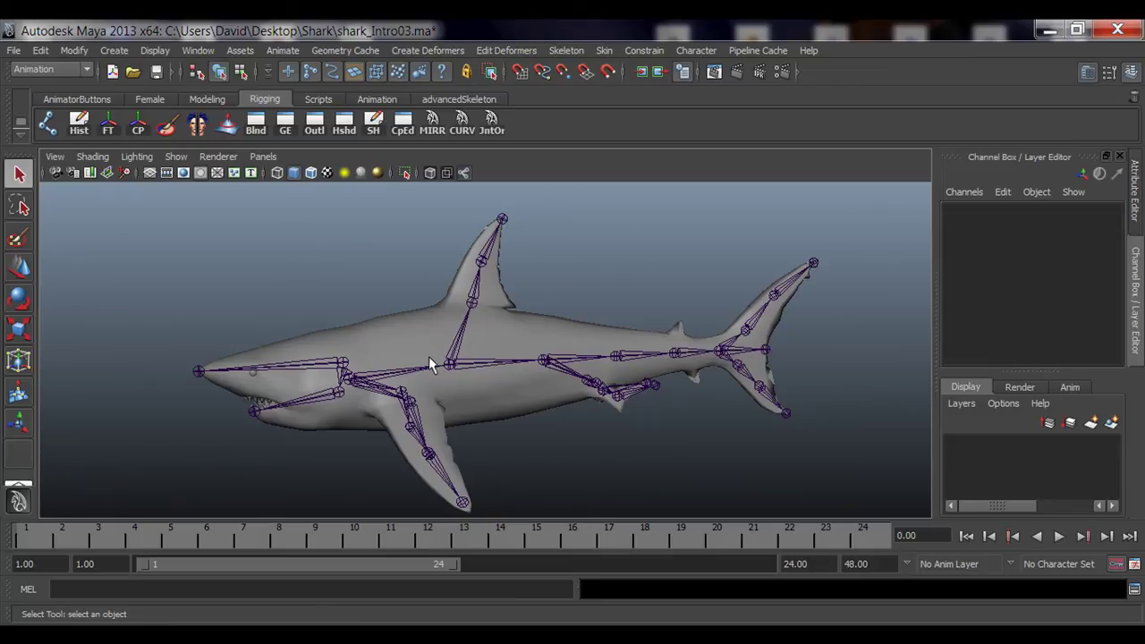
Examine the shark's whole skeleton, including jaw and pectoral fin joints, from several angles
left_click_drag(326, 381, 354, 385, "alt")
right_click_drag(354, 385, 488, 405, "alt")
middle_click_drag(489, 404, 510, 347, "alt")
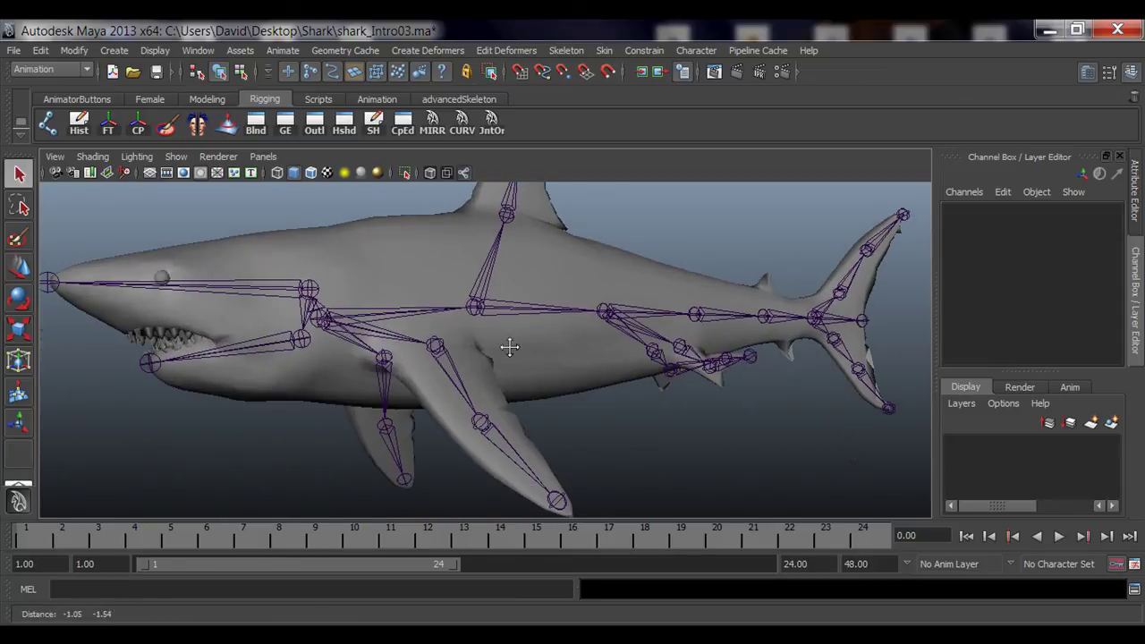
left_click_drag(509, 348, 637, 403, "alt")
right_click_drag(636, 404, 563, 391, "alt")
left_click_drag(563, 392, 608, 416, "alt")
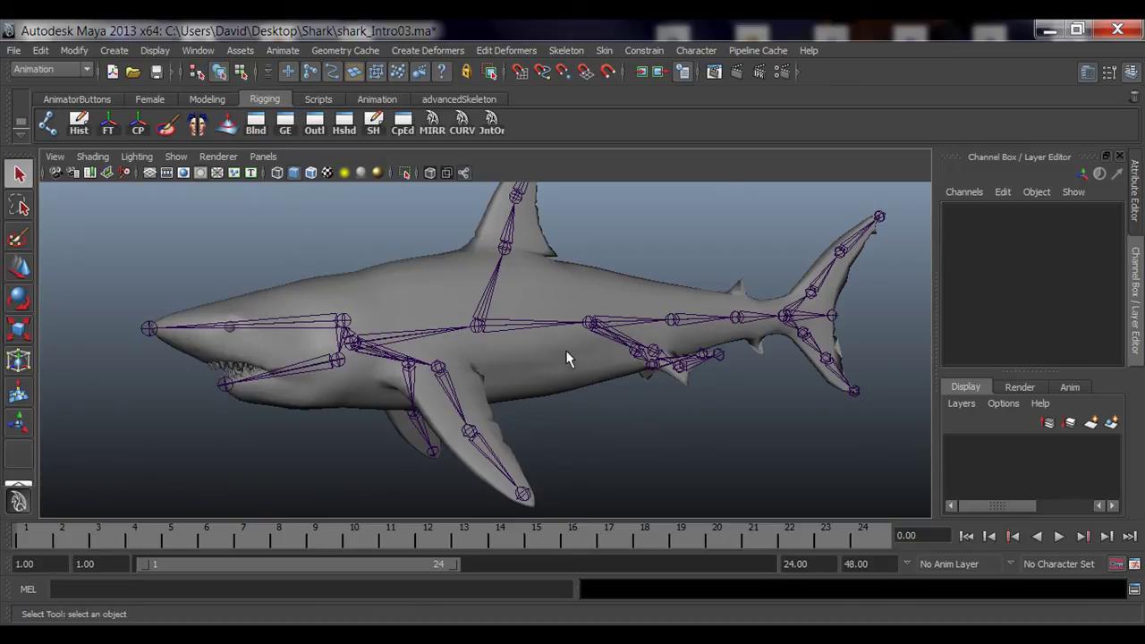
left_click_drag(572, 367, 583, 436, "alt")
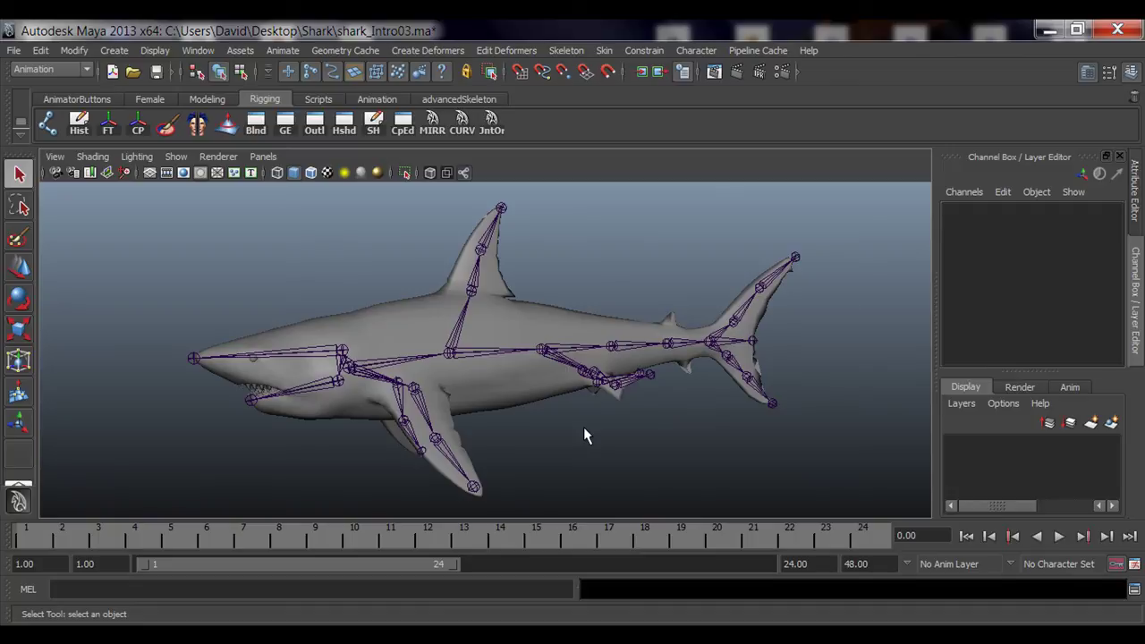
left_click_drag(583, 436, 473, 409, "alt")
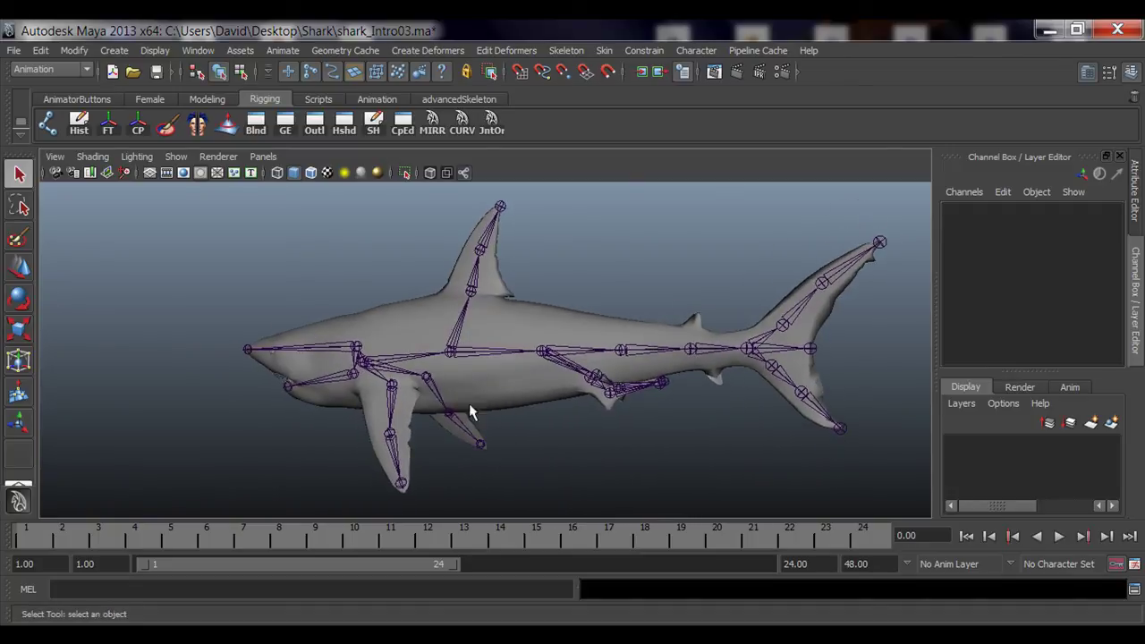
Inspect the mid-spine joint below the dorsal fin up close together with its child chains, and deselect it
right_click_drag(474, 409, 348, 416, "alt")
left_click_drag(348, 416, 386, 379, "alt")
left_click(392, 376)
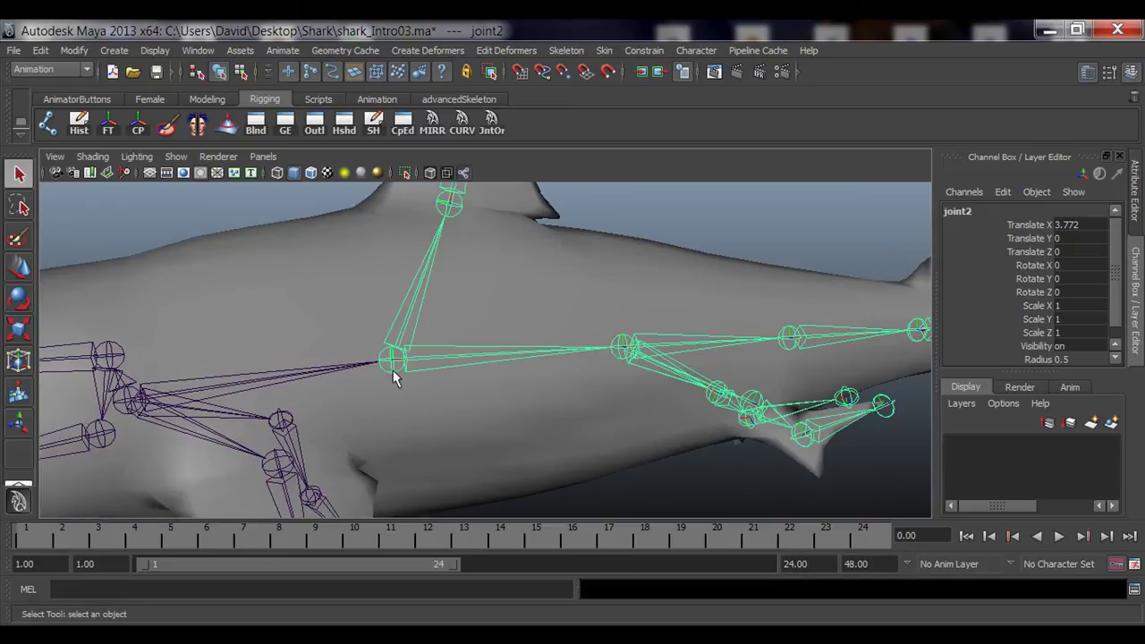
right_click_drag(393, 376, 360, 425, "alt")
middle_click_drag(468, 411, 491, 433, "alt")
right_click_drag(491, 432, 475, 437, "alt")
middle_click_drag(642, 504, 642, 466, "alt")
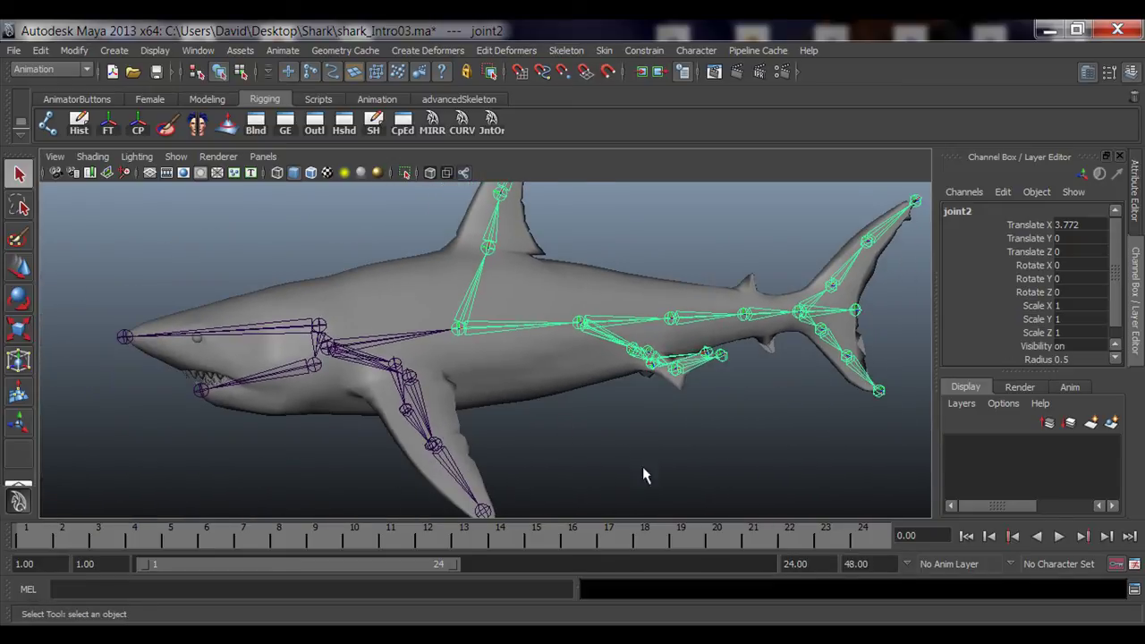
right_click_drag(643, 466, 627, 436, "alt")
left_click(626, 437)
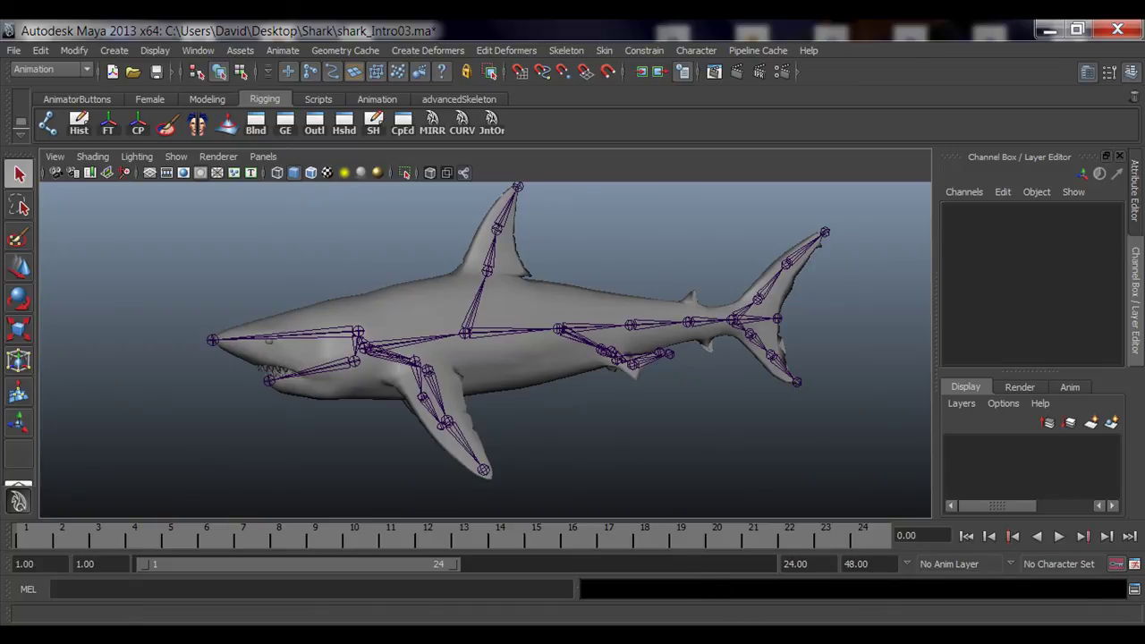
Open a blank Notepad window and arrange it beside the shark's head and front fins
left_click(740, 638)
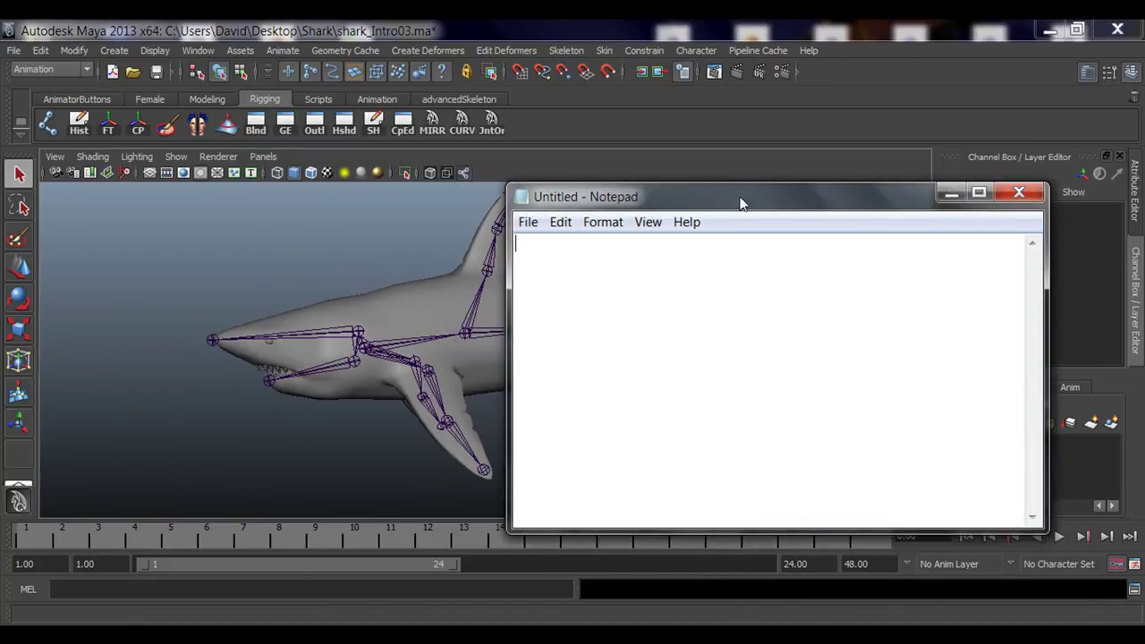
left_click_drag(742, 201, 883, 279)
middle_click_drag(436, 348, 295, 360, "alt")
key("alt+Tab")
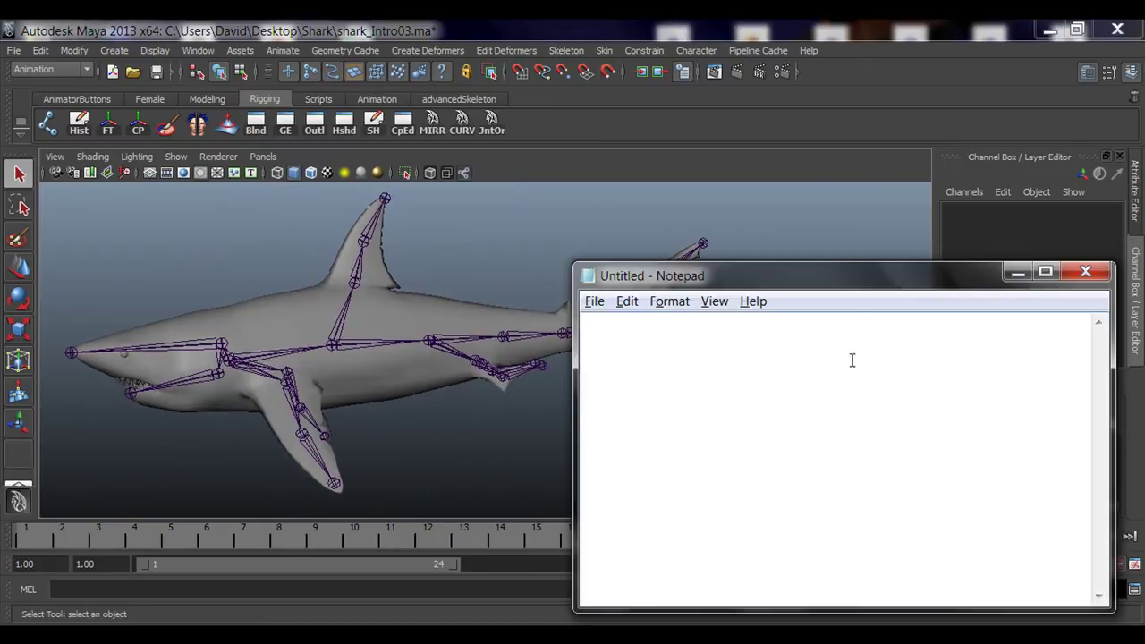
left_click_drag(846, 281, 886, 222)
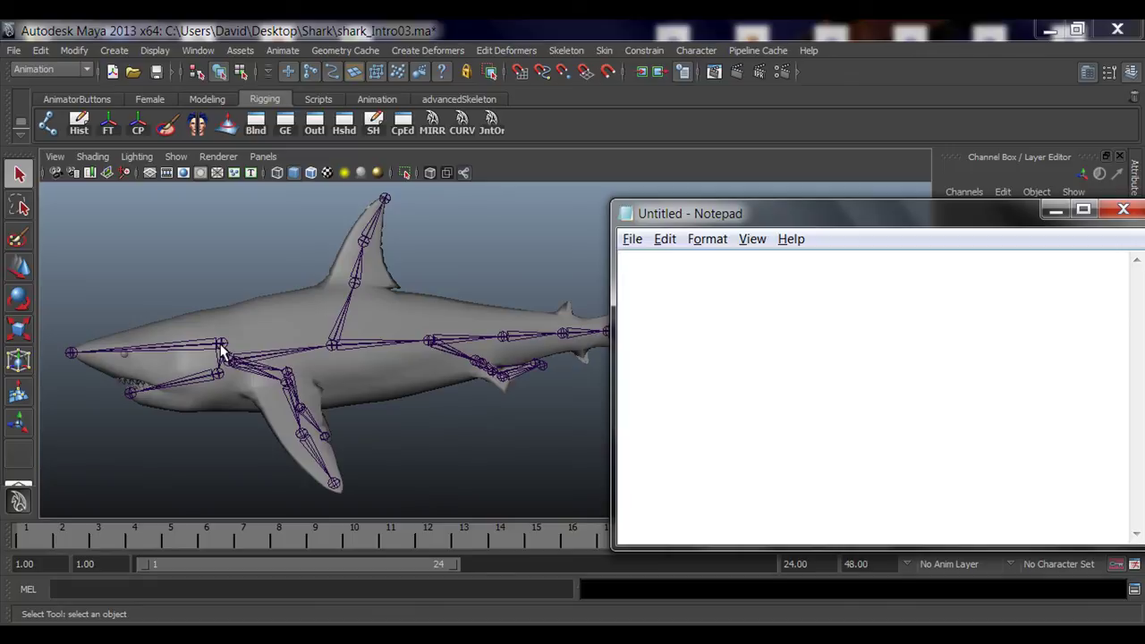
left_click_drag(769, 211, 764, 216)
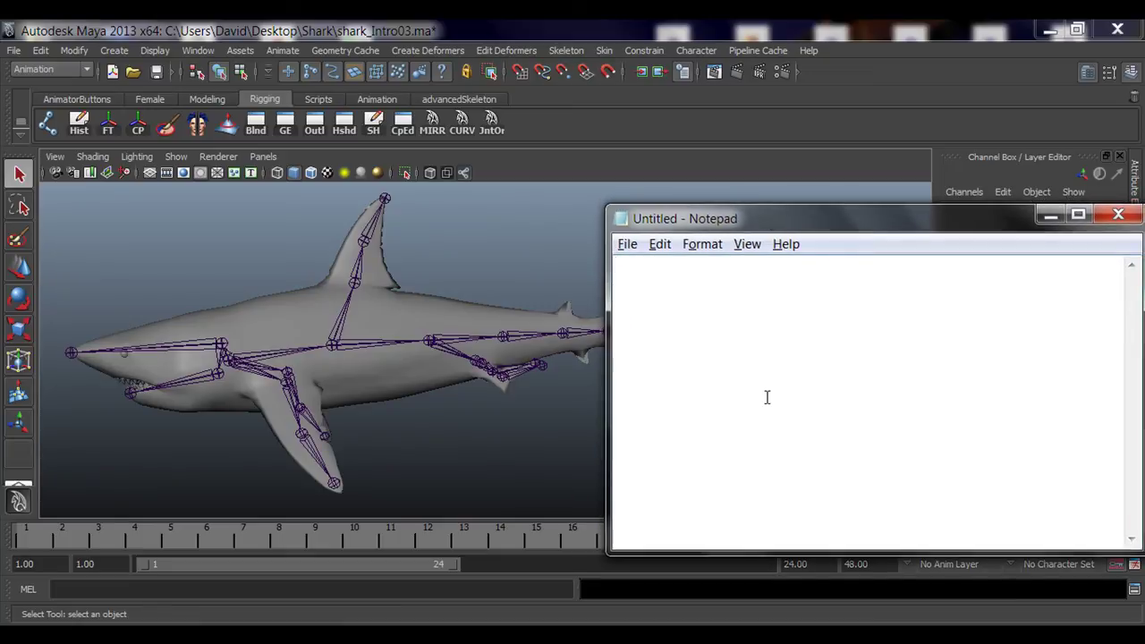
Write the example joint name elbow_jnt in the note, using the short suffix jnt instead of joint
type("W")
key("BackSpace")
type("elbow")
type("_joint")
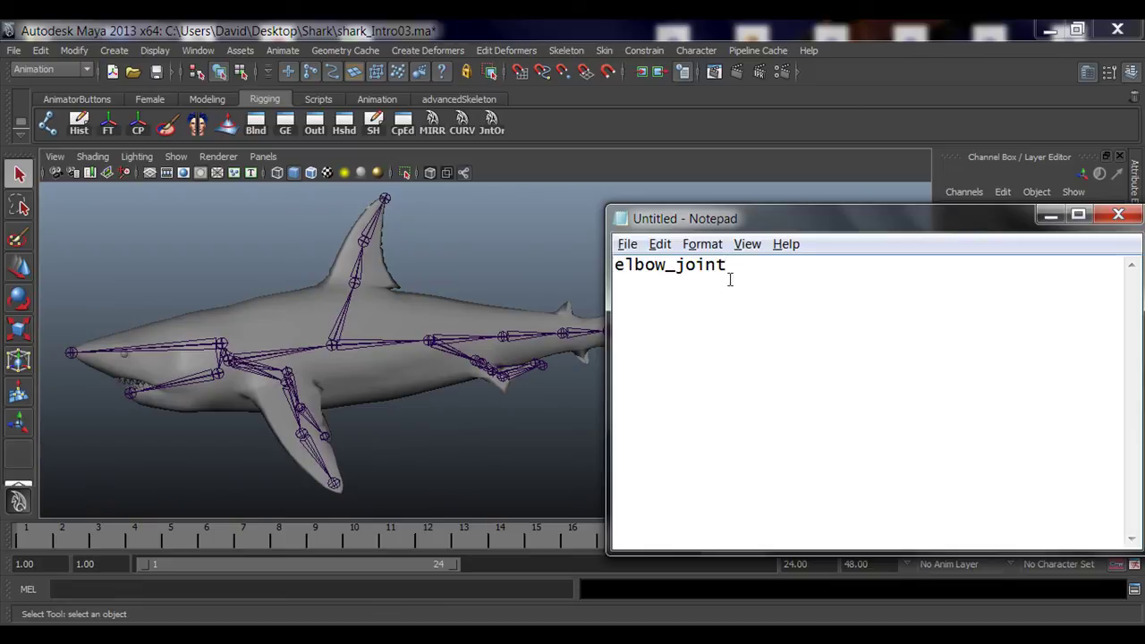
left_click_drag(726, 266, 677, 267)
type("jnt")
Move the note over the middle of the viewport and add neck_jnt on a second line
left_click_drag(775, 226, 377, 200)
key("Return")
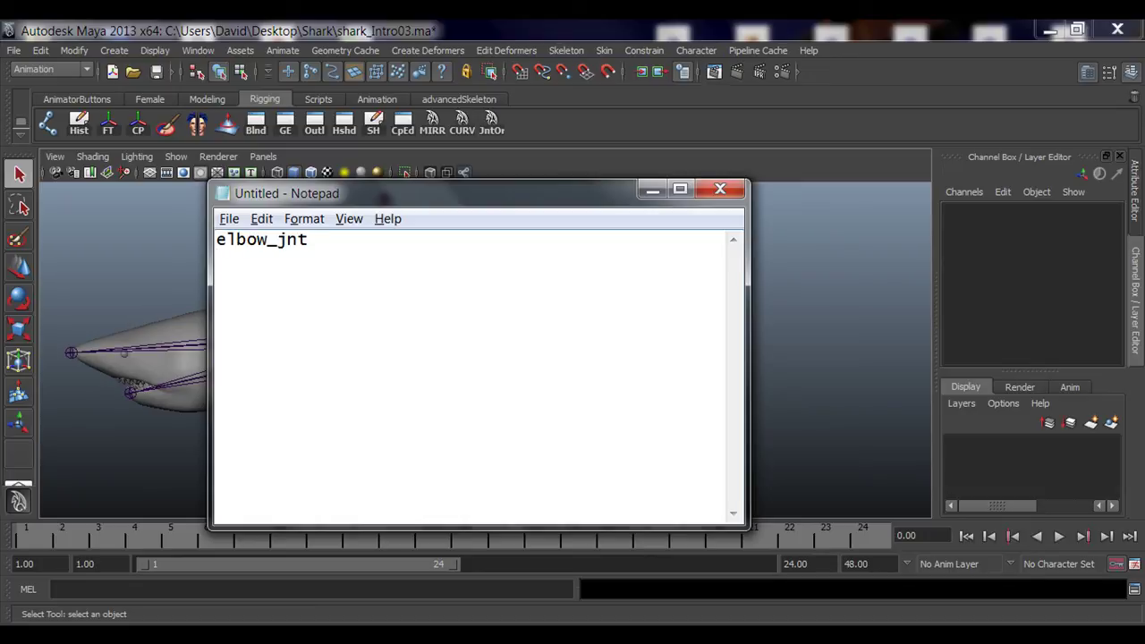
type("neck_")
key("BackSpace")
type("jnt")
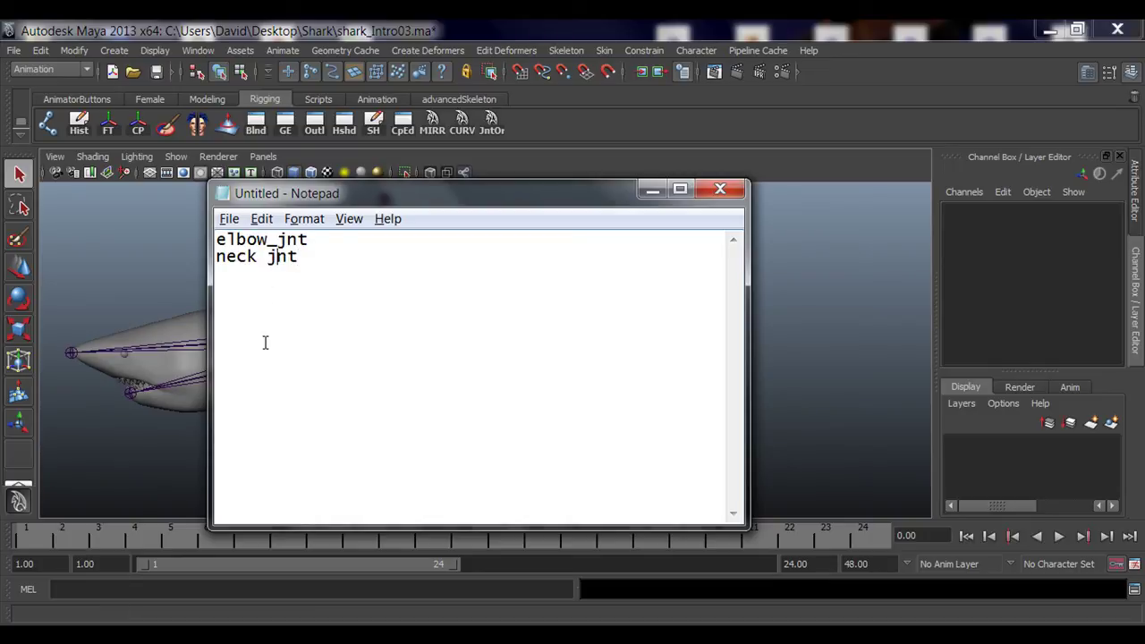
key("Left")
key("BackSpace")
type("_")
Highlight the elbow_jnt and neck_jnt examples in turn, and delete both from the note
left_click_drag(308, 238, 159, 222)
left_click_drag(317, 257, 168, 254)
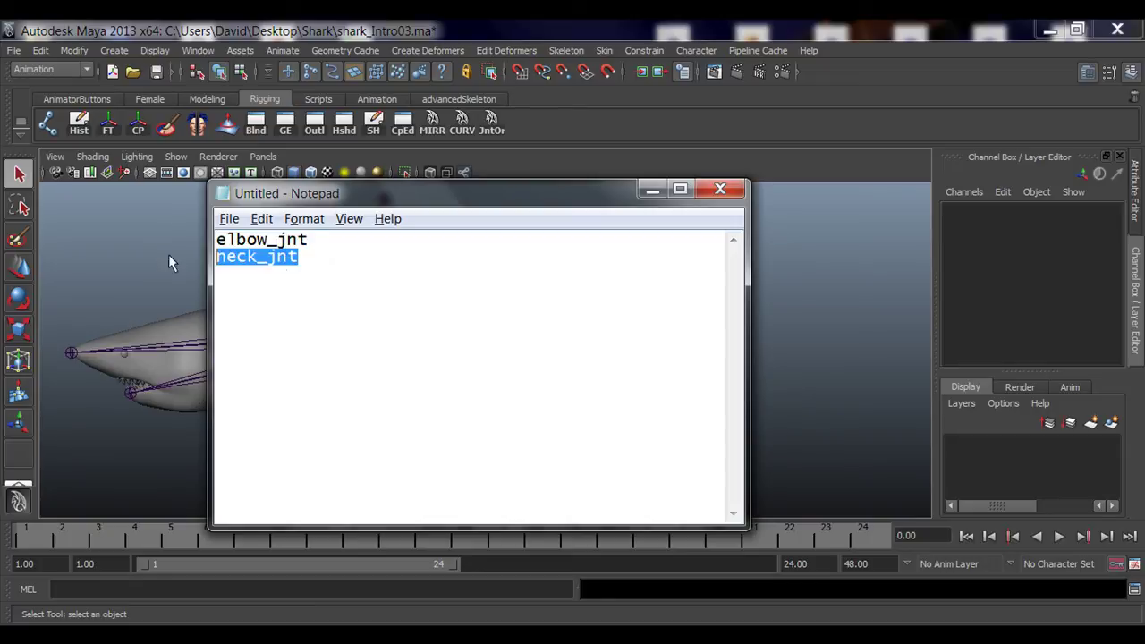
left_click(332, 247)
left_click(331, 262)
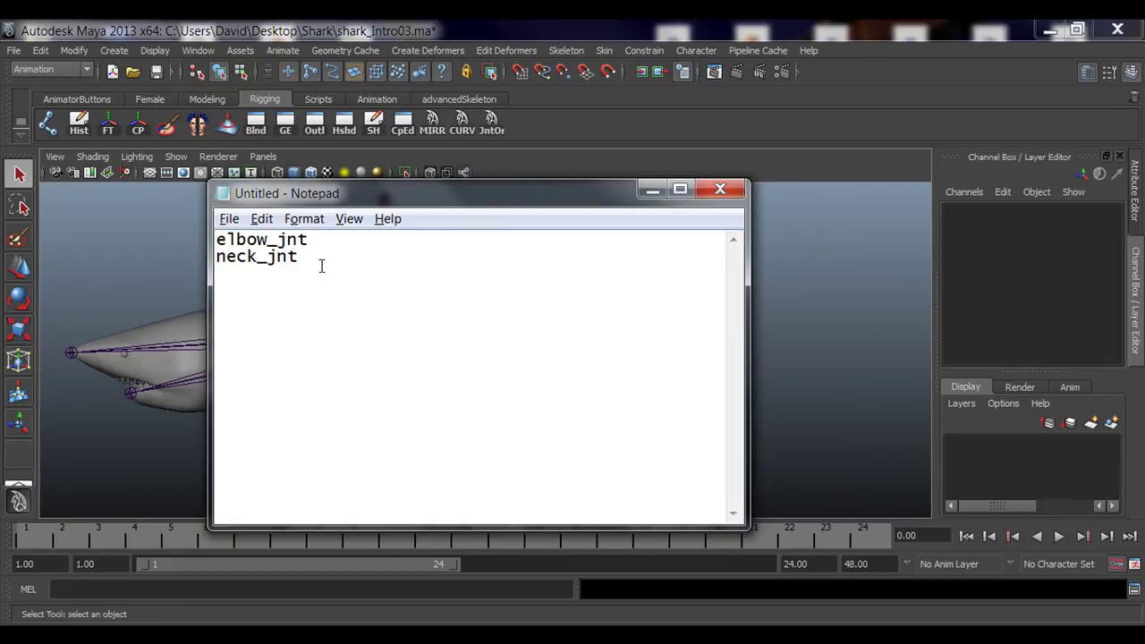
left_click_drag(317, 256, 199, 229)
key("BackSpace")
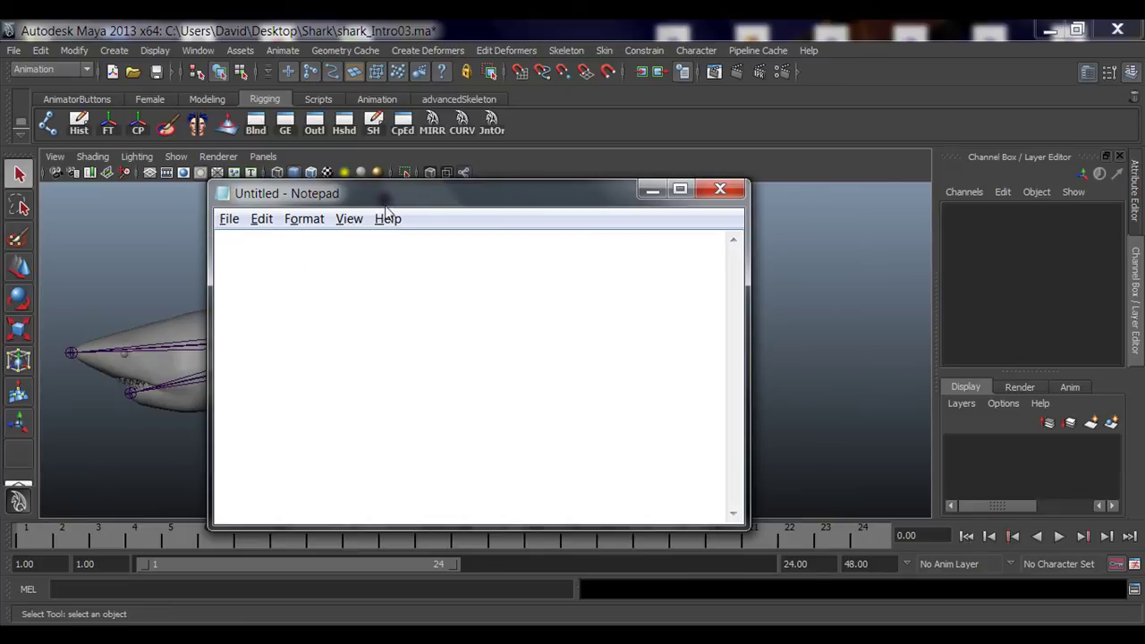
left_click_drag(410, 195, 420, 206)
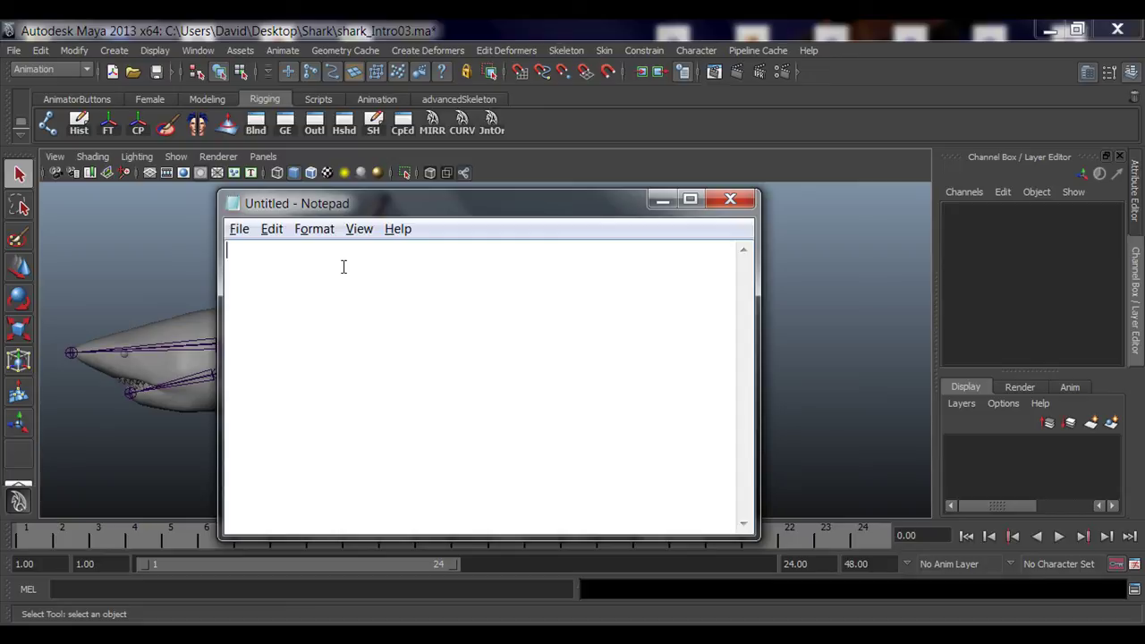
Write the character-prefixed example names nemo_elbow_jnt and nemo_head_jnt on separate lines of the note
type("nemo_elbow")
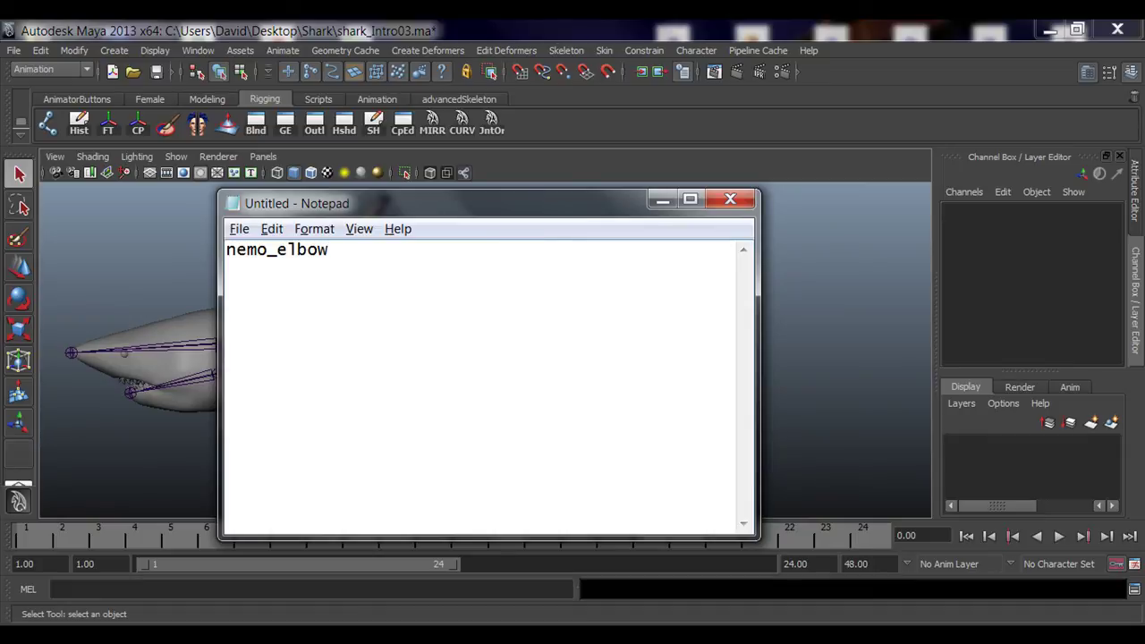
type("_jnt")
key("Return")
type("nemo_")
type("head_")
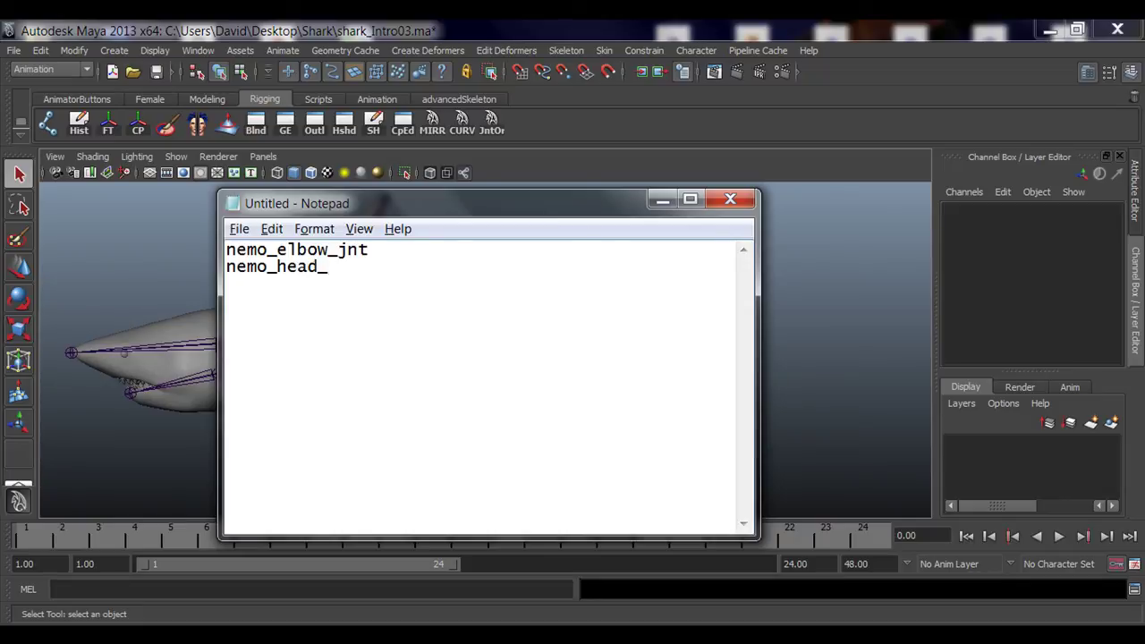
type("jnt")
Highlight the nemo prefix in the second example name, and add nemo_root_jnt on a third line
double_click(274, 266)
left_click(266, 266)
left_click_drag(266, 267, 227, 268)
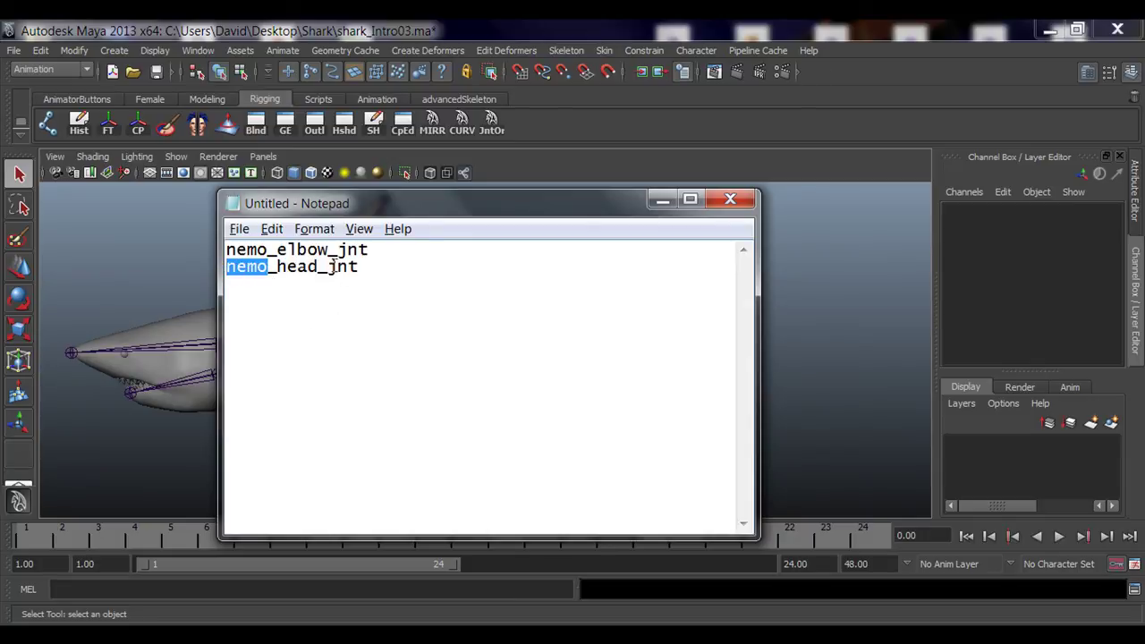
left_click_drag(337, 267, 226, 268)
left_click(361, 268)
left_click(392, 281)
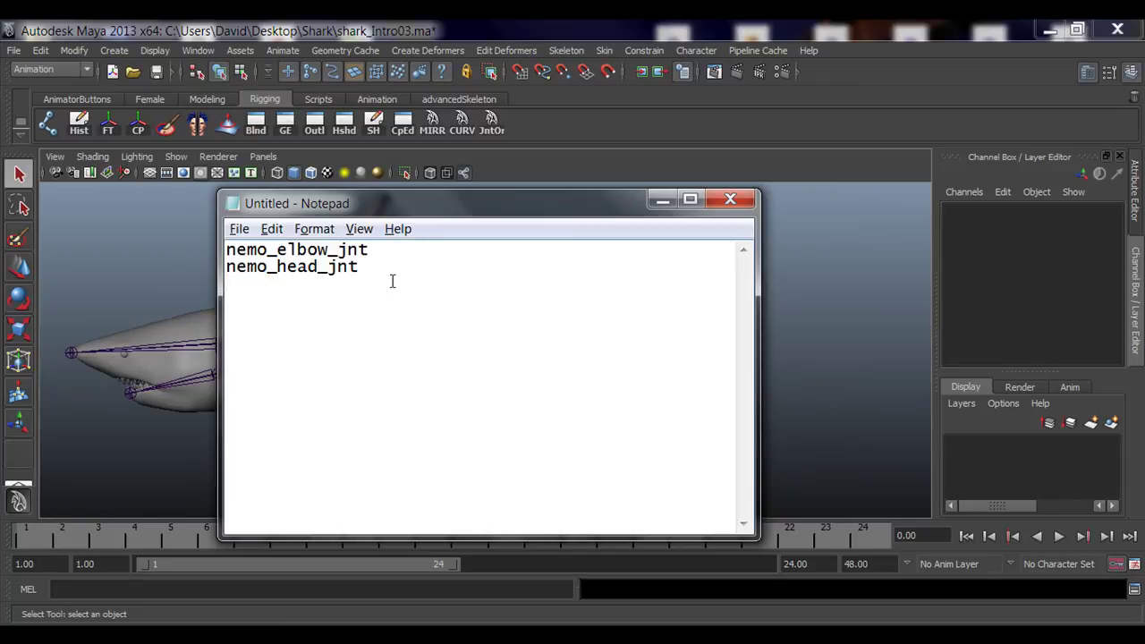
type("nemo_root_")
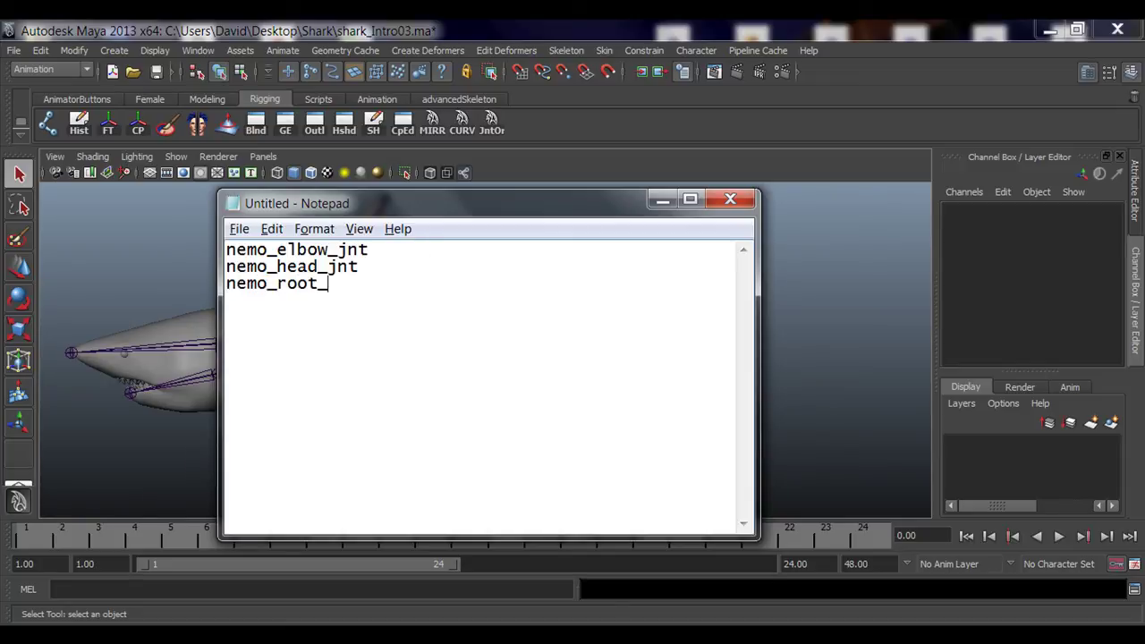
type("jnt")
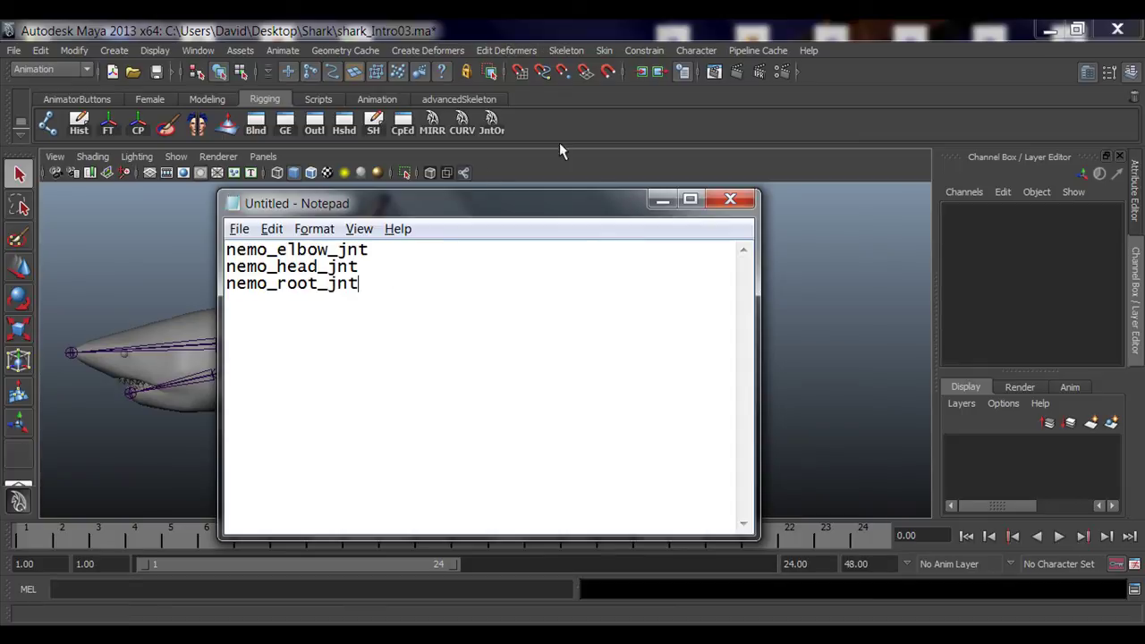
Close the naming note without saving it and frame the whole shark in the viewport
left_click(730, 199)
left_click(625, 332)
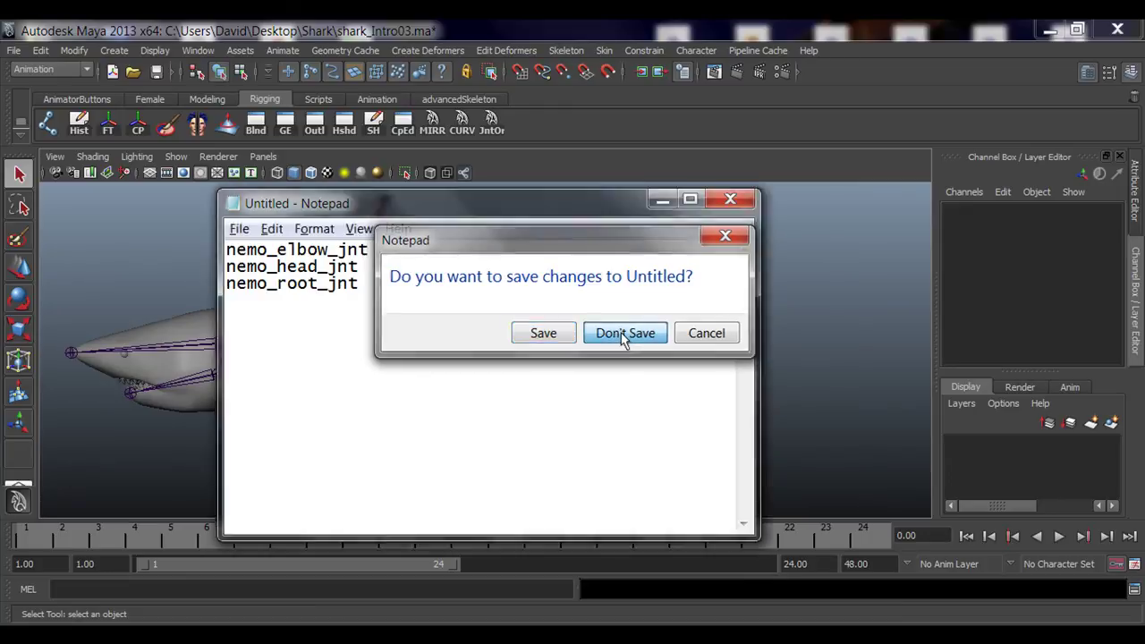
key("a")
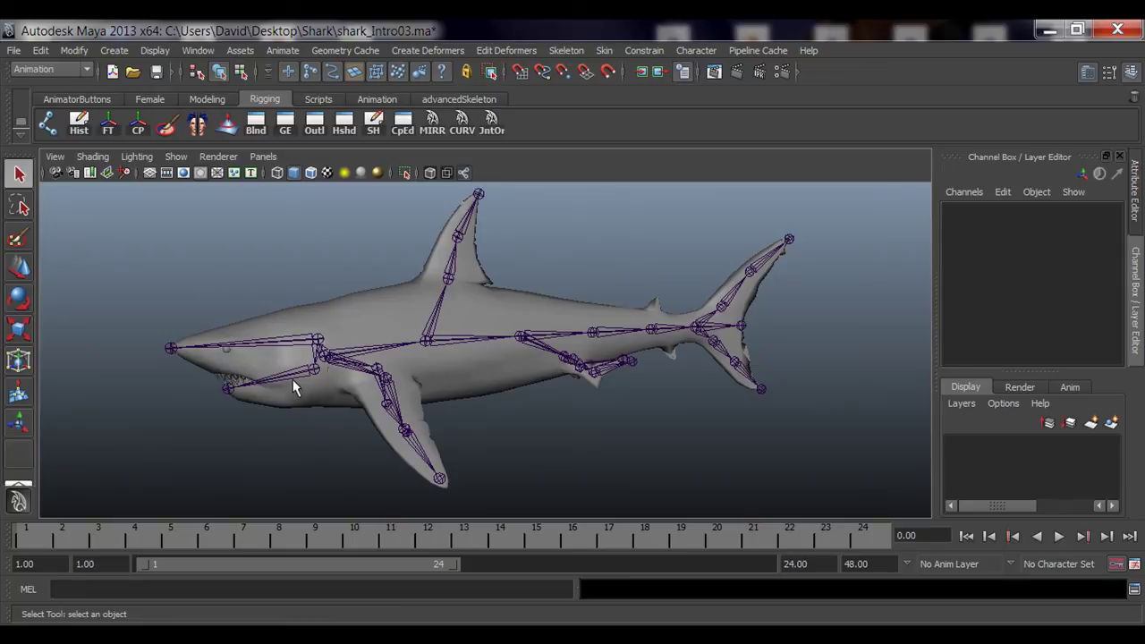
Select the root joint behind the shark's head to inspect the hierarchy beneath it
left_click_drag(293, 379, 379, 384, "alt")
right_click_drag(379, 384, 493, 395, "alt")
left_click_drag(493, 395, 404, 363, "alt")
right_click_drag(404, 364, 588, 392, "alt")
left_click(298, 259)
middle_click_drag(588, 392, 525, 391, "alt")
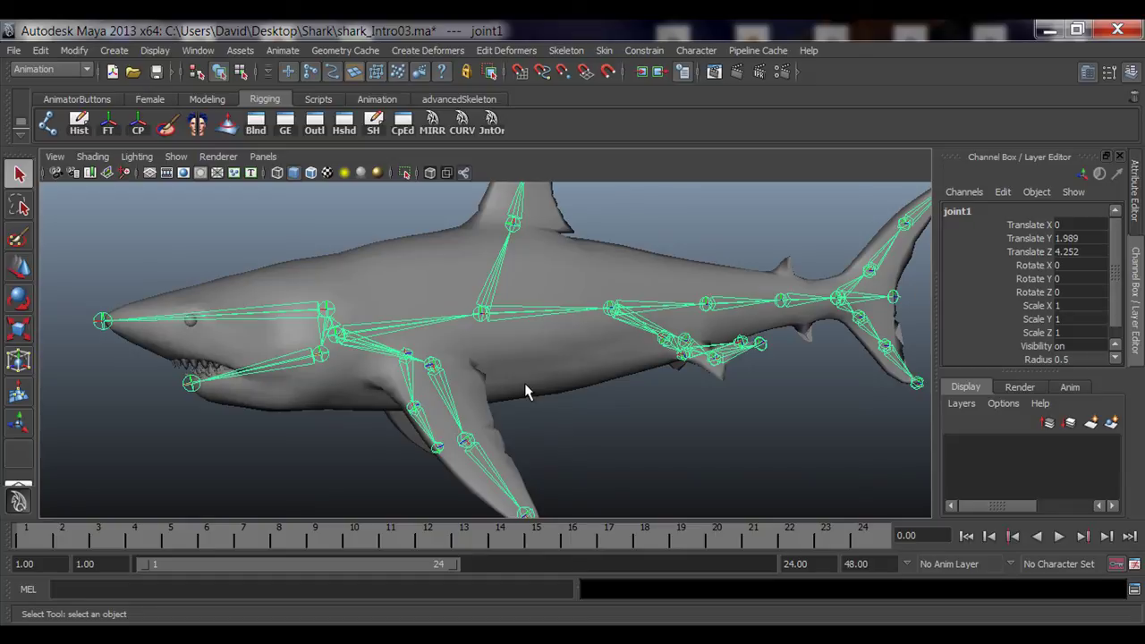
Select the spine joint below the dorsal fin and the fin's base joint in turn, and clear the selection
left_click(482, 314)
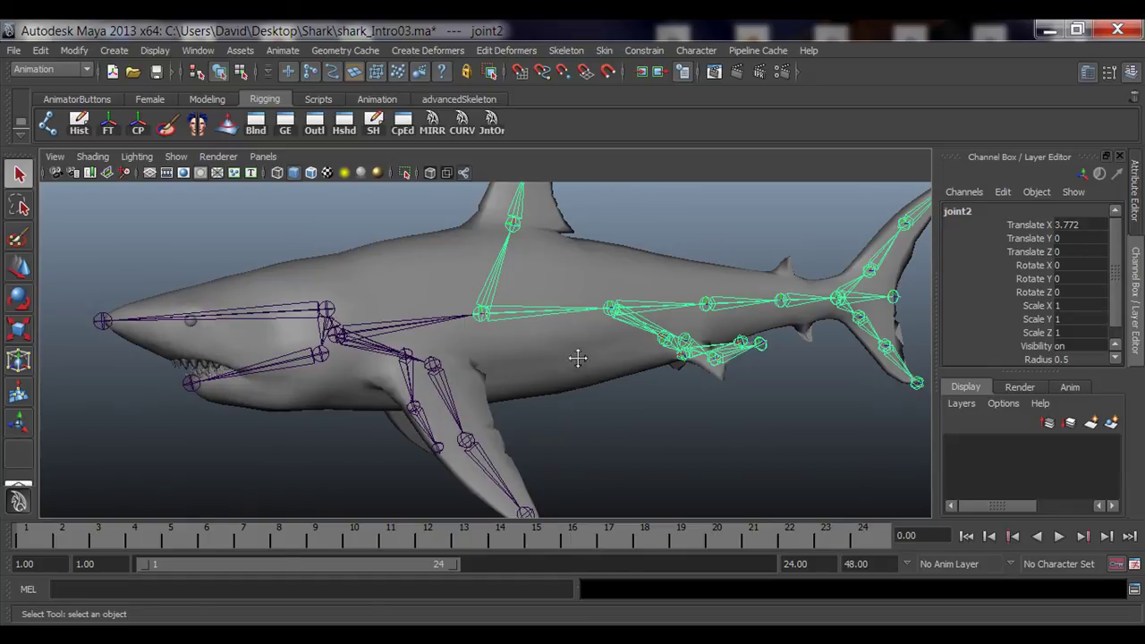
left_click(498, 300)
key("a")
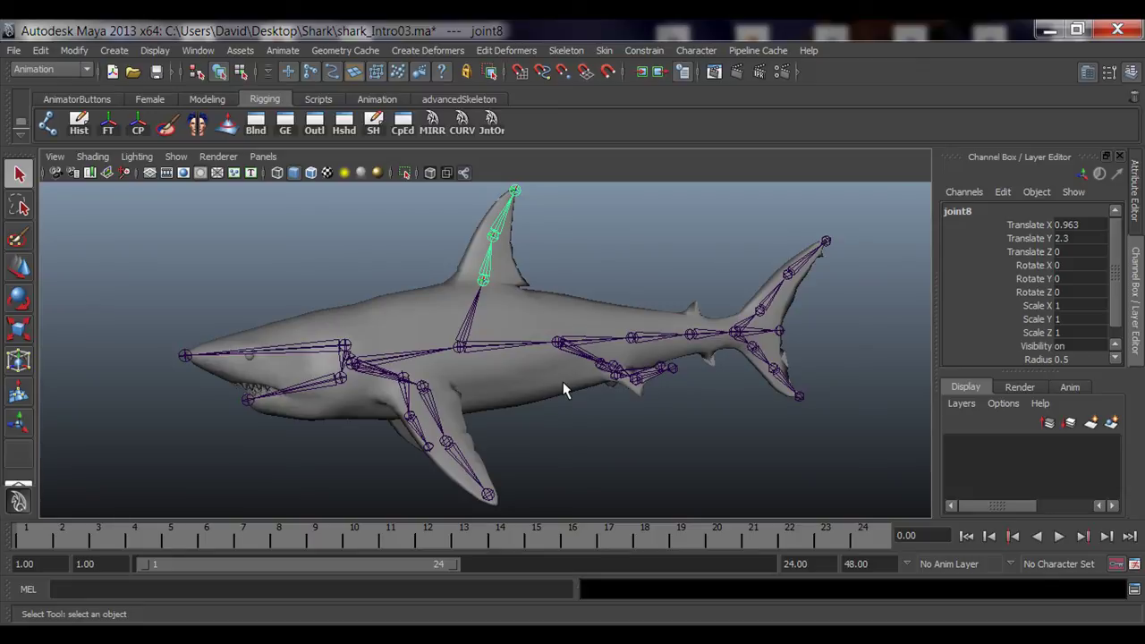
scroll(411, 403, "up", 5)
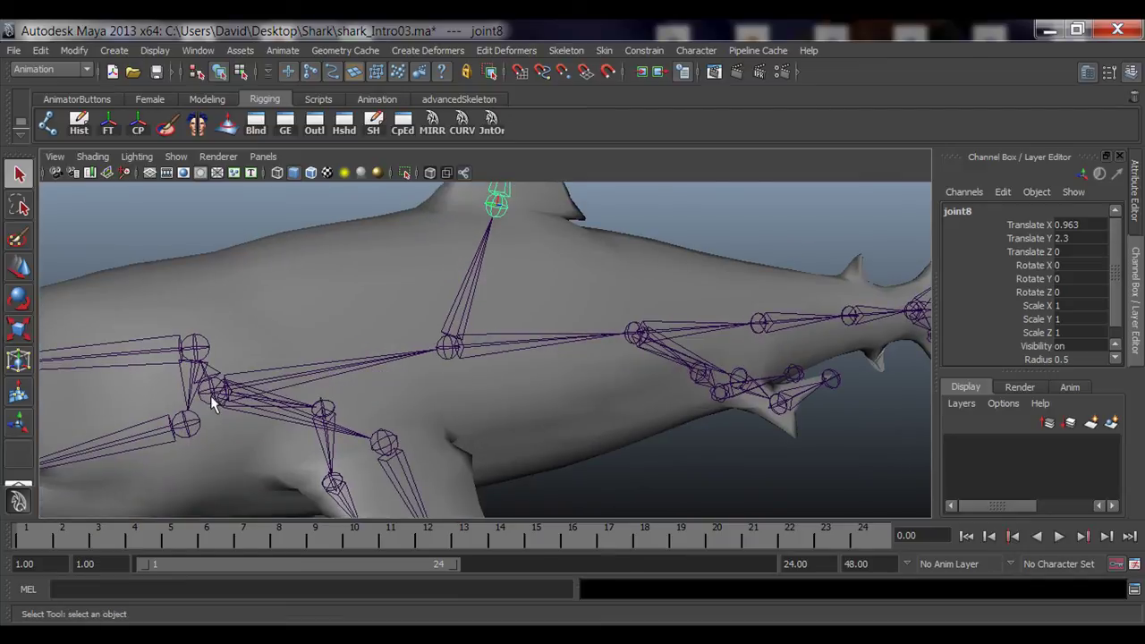
scroll(422, 419, "down", 5)
left_click(624, 471)
scroll(511, 445, "down", 5)
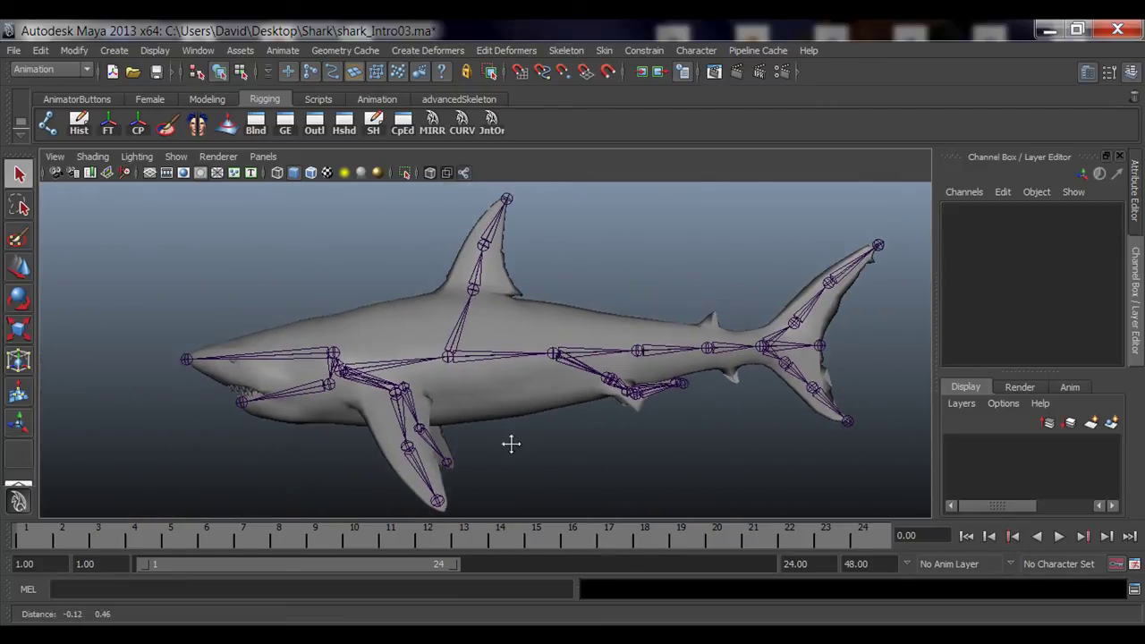
scroll(564, 452, "down", 2)
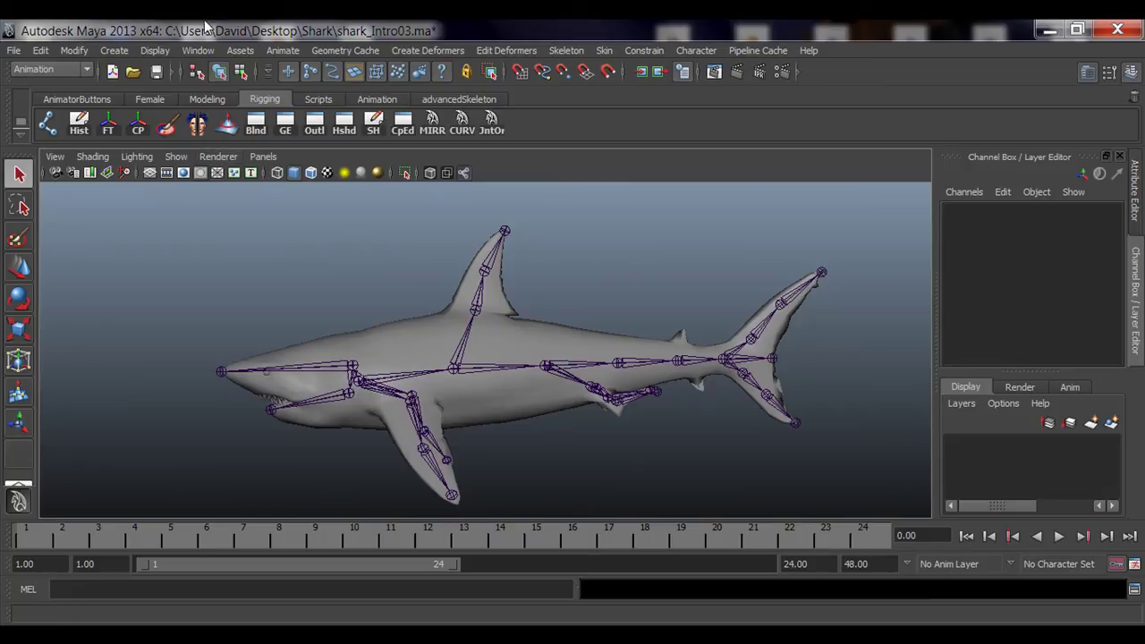
Open the Outliner, place it clear of the shark's front half and select joint1 in it
left_click(195, 51)
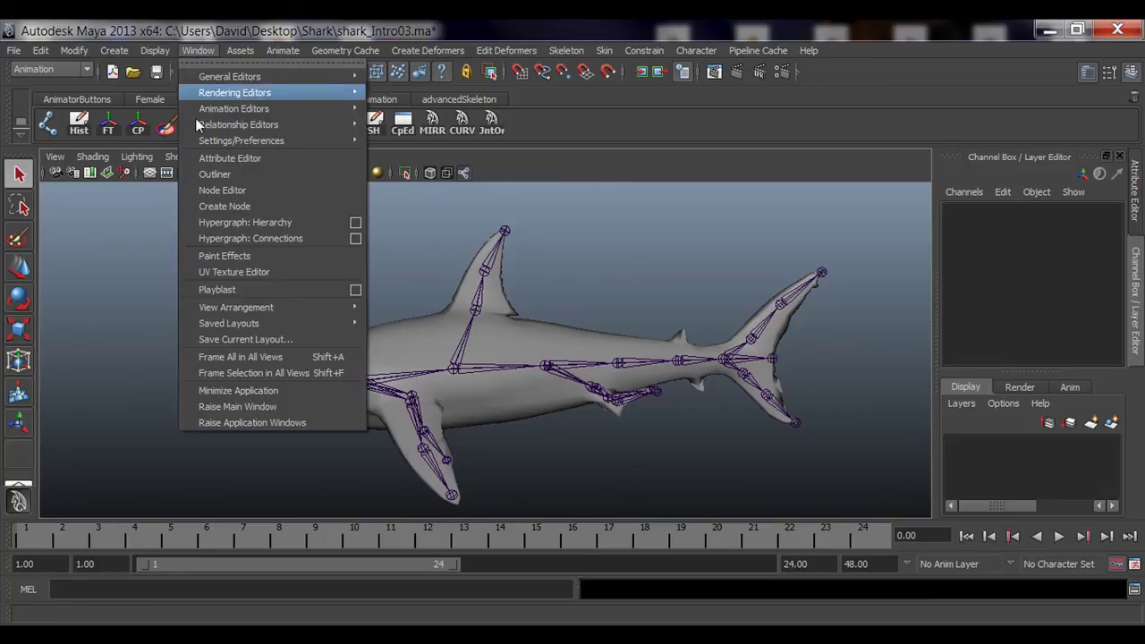
left_click(220, 174)
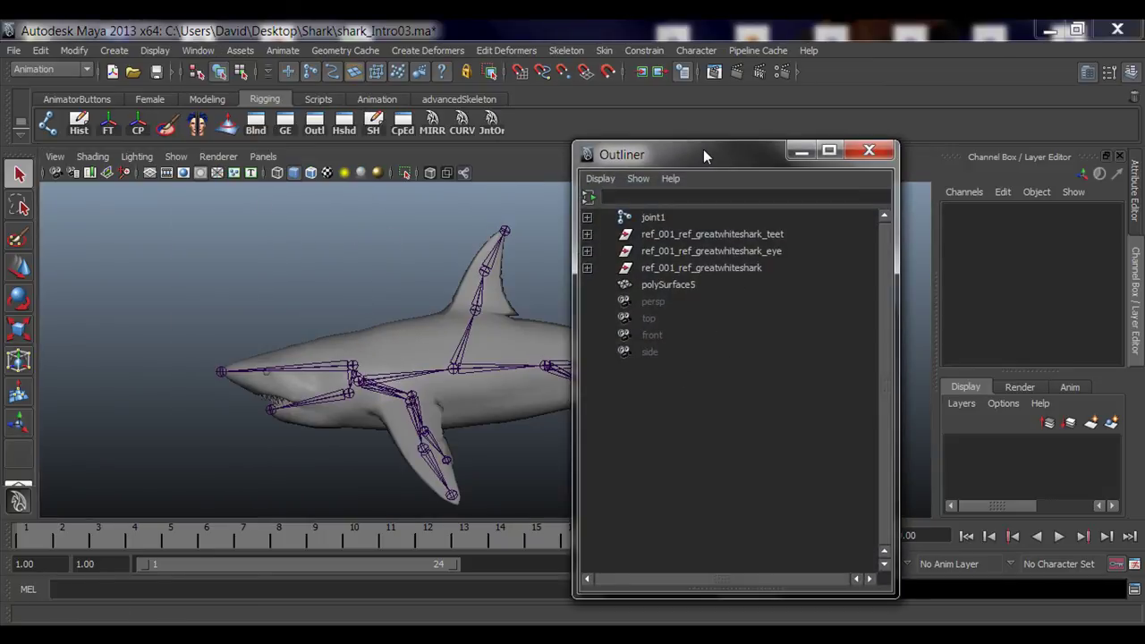
left_click_drag(704, 152, 839, 101)
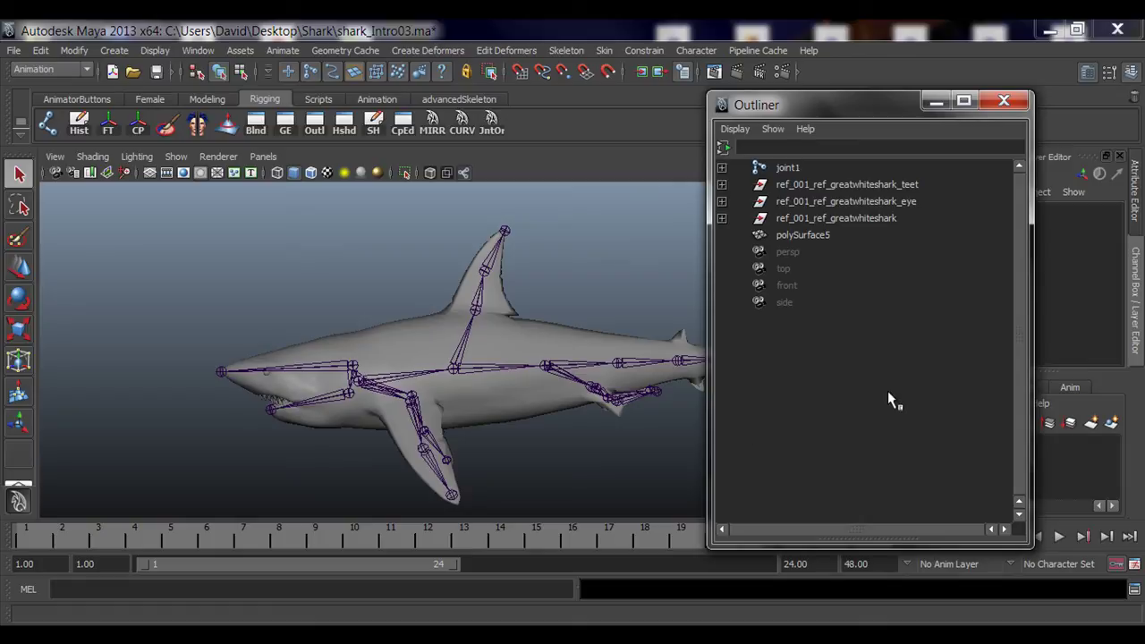
left_click(789, 170)
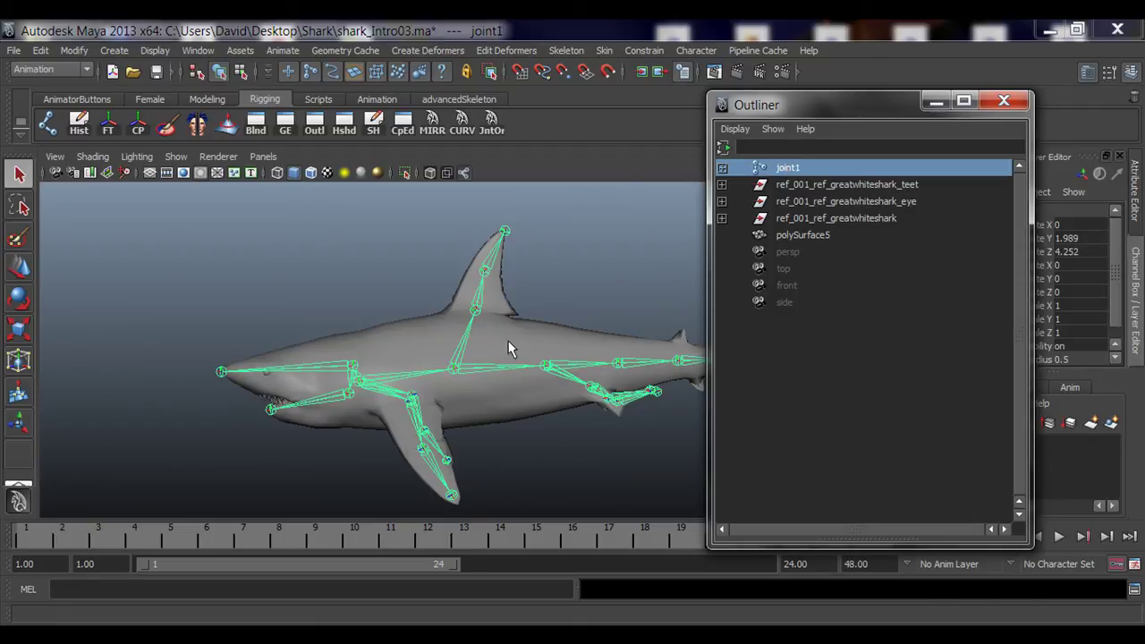
Activate the Move tool on the root joint, examine its location up close, and close the Outliner
key("w")
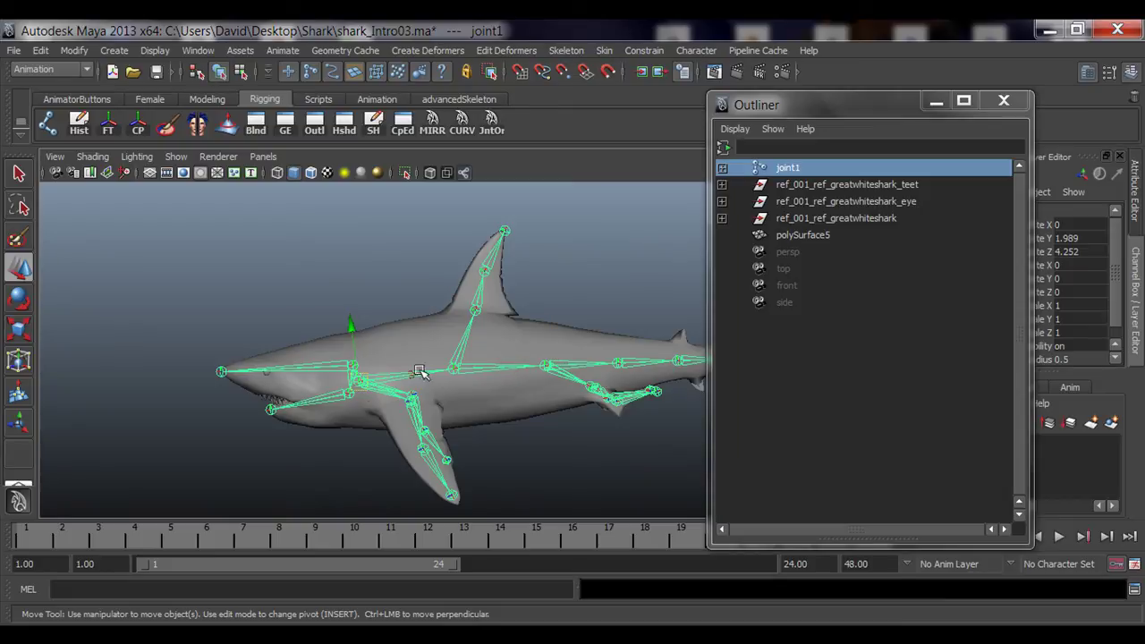
left_click_drag(300, 382, 276, 405, "alt")
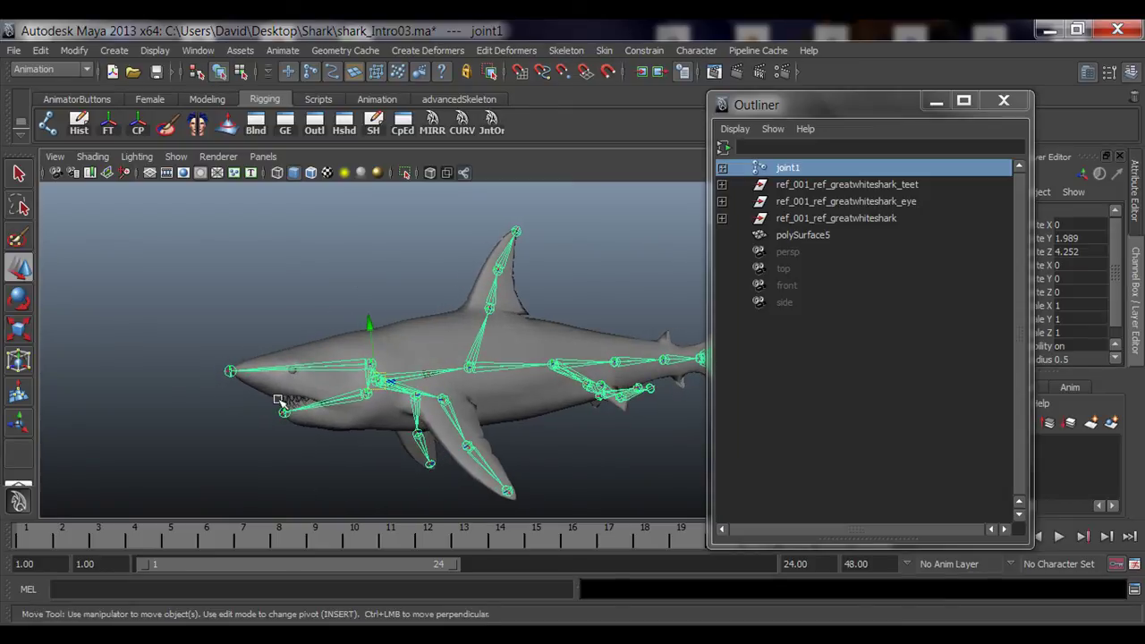
scroll(274, 412, "up", 5)
scroll(273, 419, "up", 10)
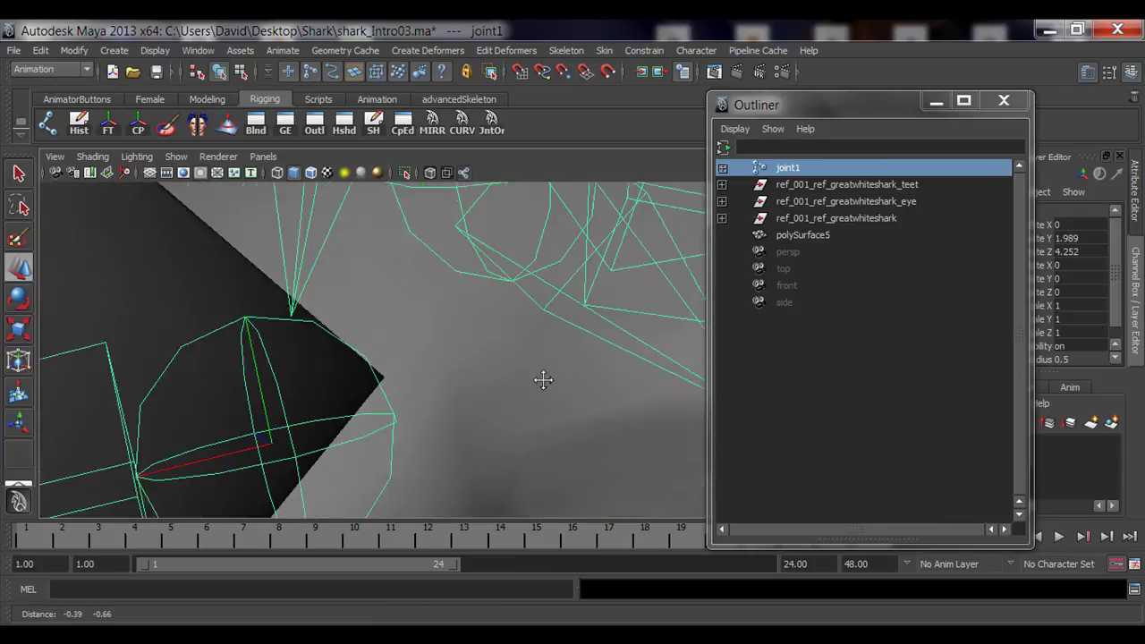
scroll(537, 384, "down", 8)
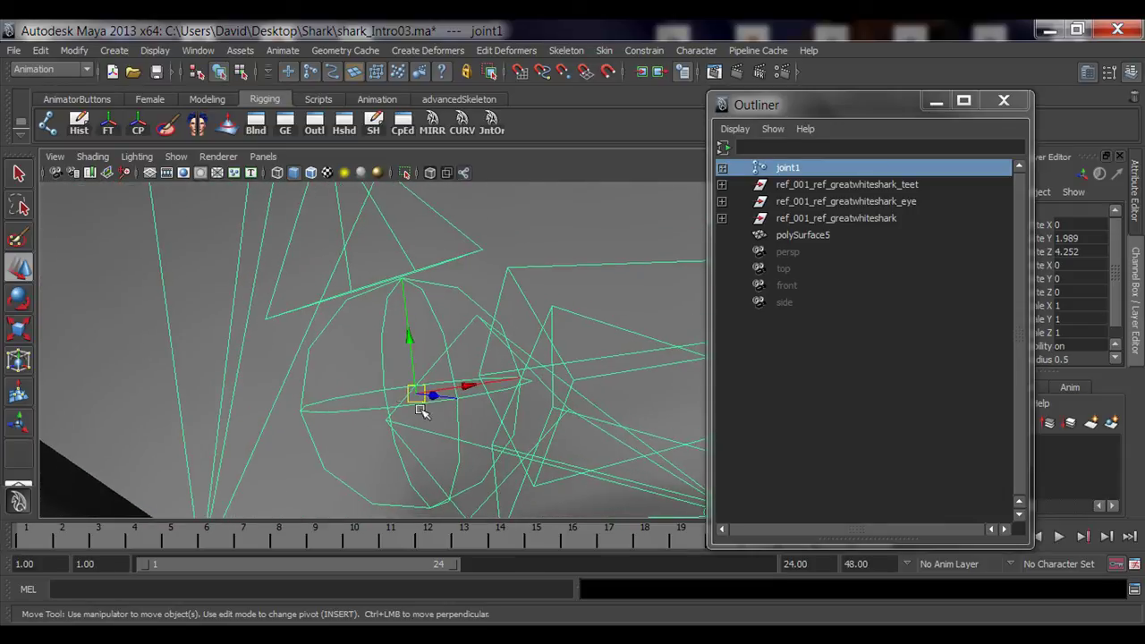
scroll(260, 428, "down", 10)
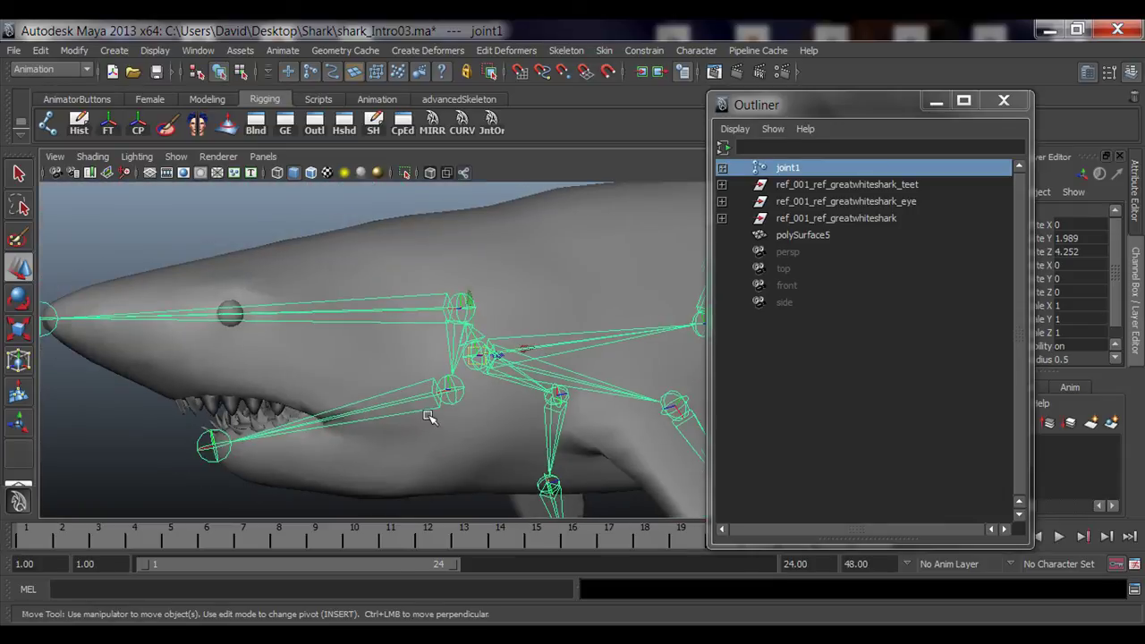
scroll(208, 423, "down", 10)
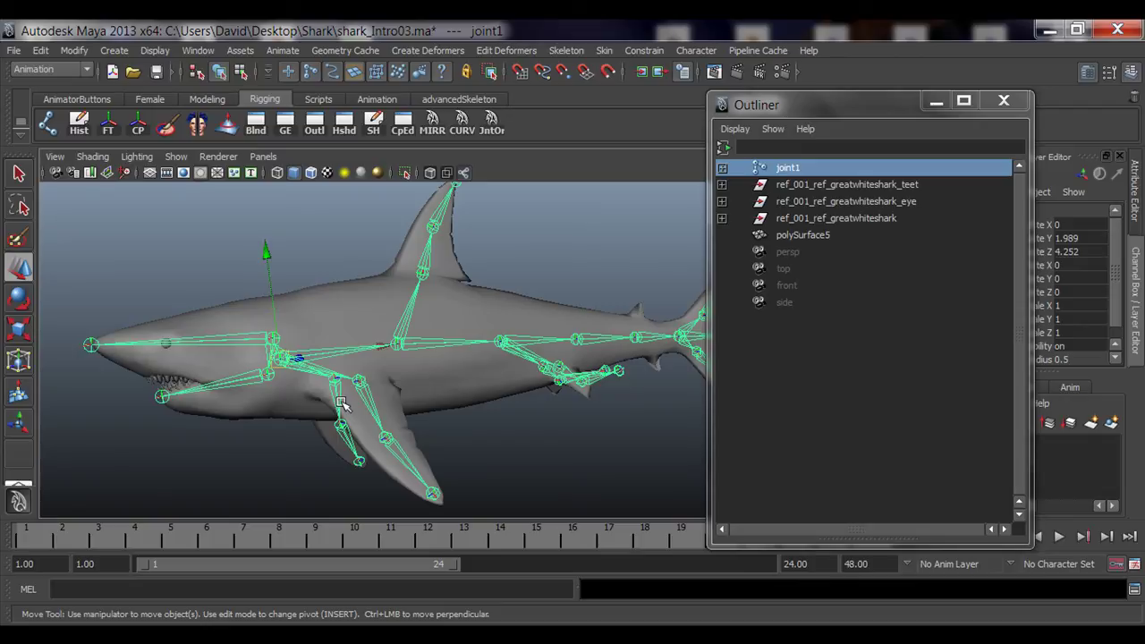
mouse_move(367, 419)
left_mouse_down("alt")
mouse_move(348, 417)
mouse_move(381, 428)
mouse_move(358, 421)
left_mouse_up("alt")
left_click(1004, 100)
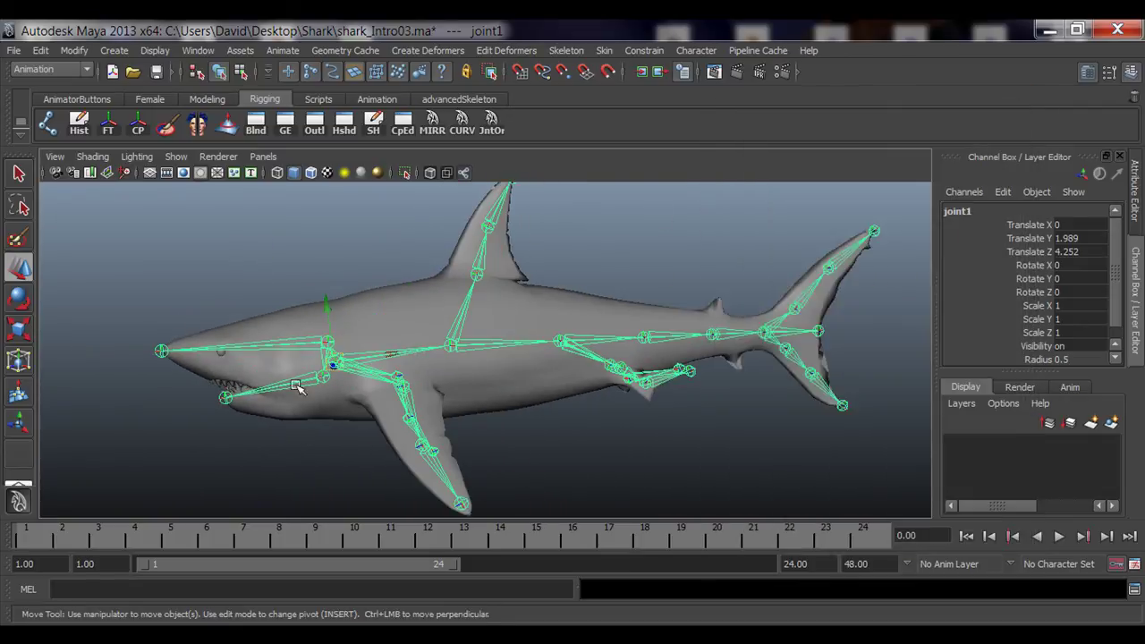
Rename the root joint as root_jnt
right_click_drag(297, 386, 582, 396, "alt")
left_click_drag(583, 397, 786, 238, "alt")
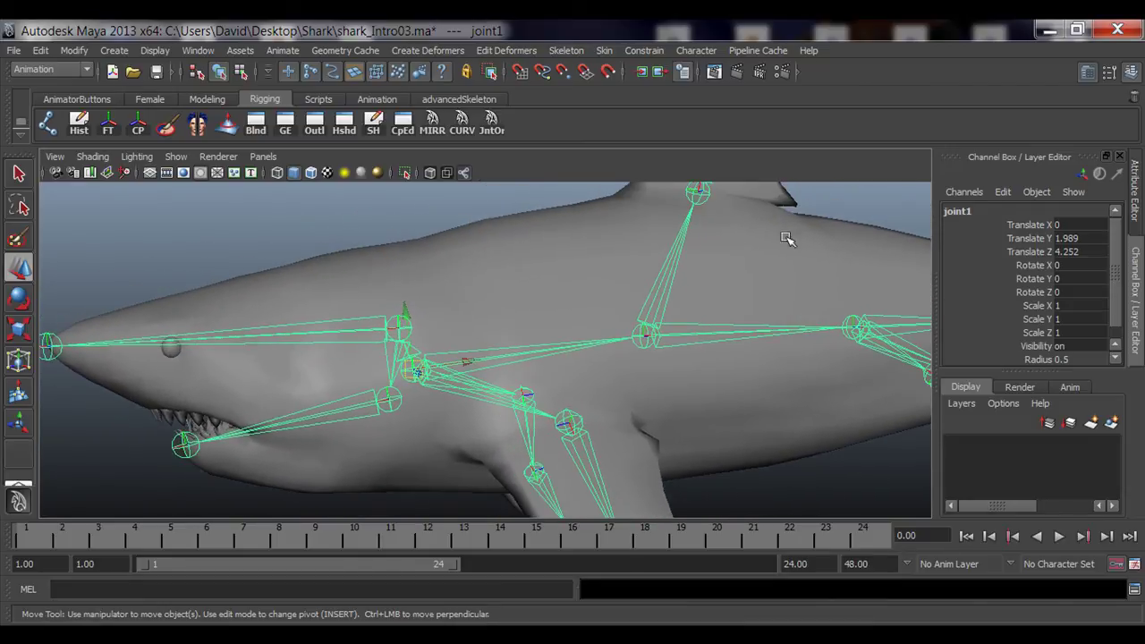
left_click(956, 211)
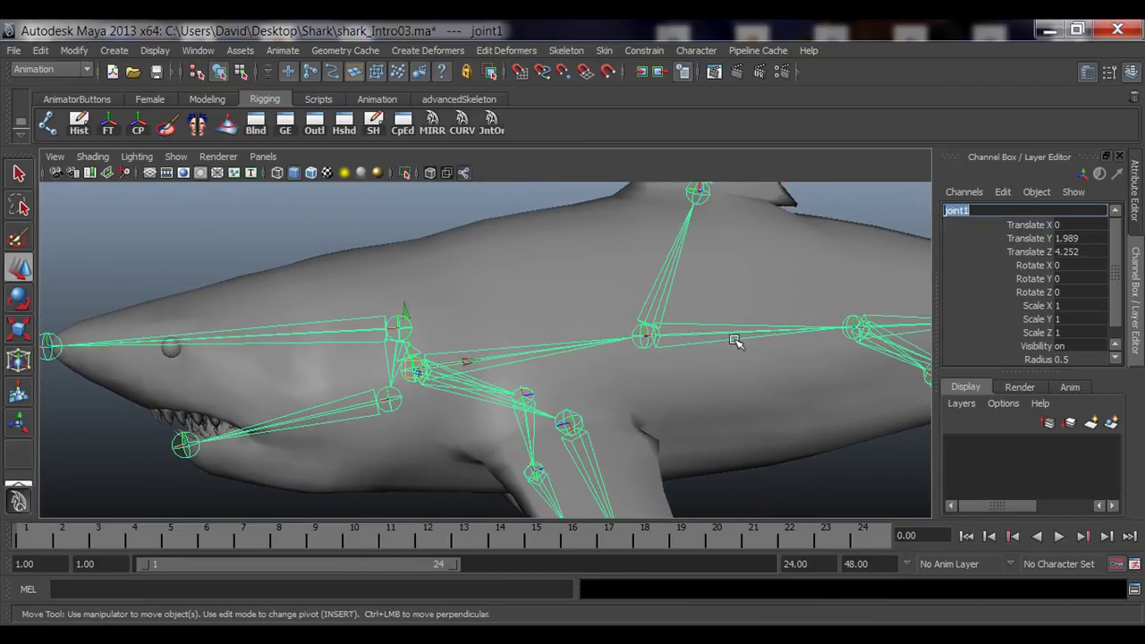
right_click_drag(734, 340, 501, 338, "alt")
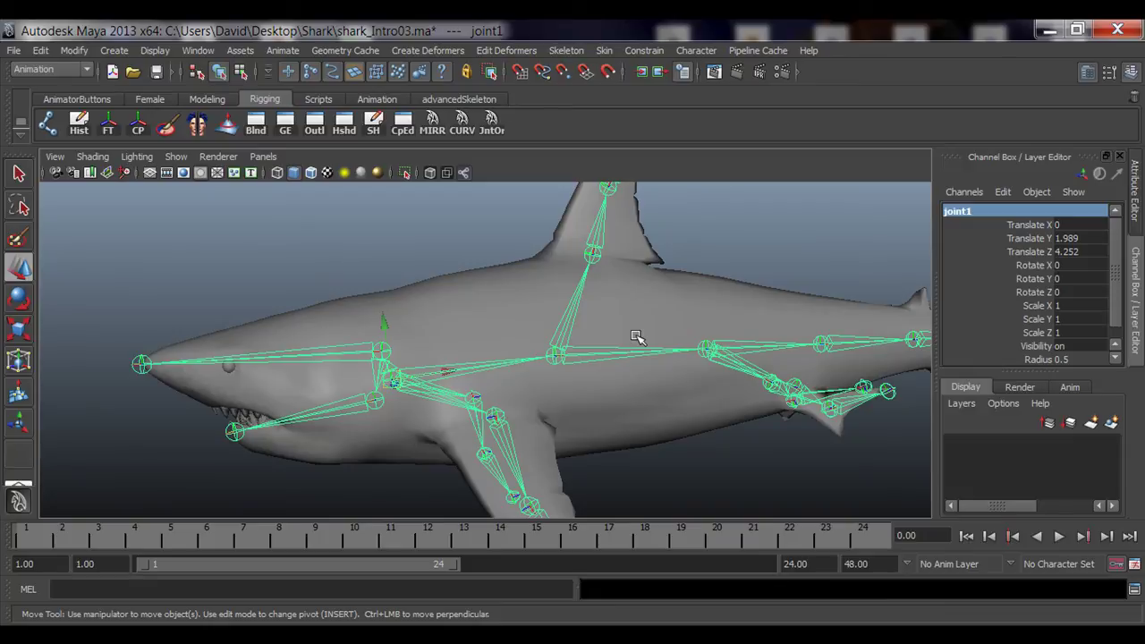
double_click(968, 212)
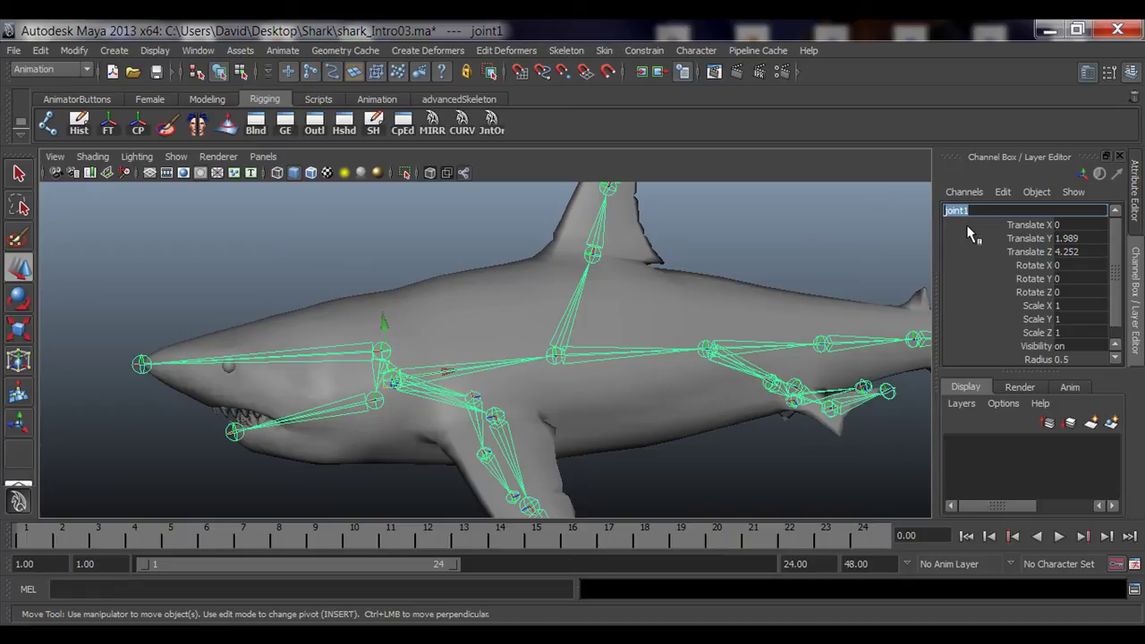
type("root_jnt")
key("Return")
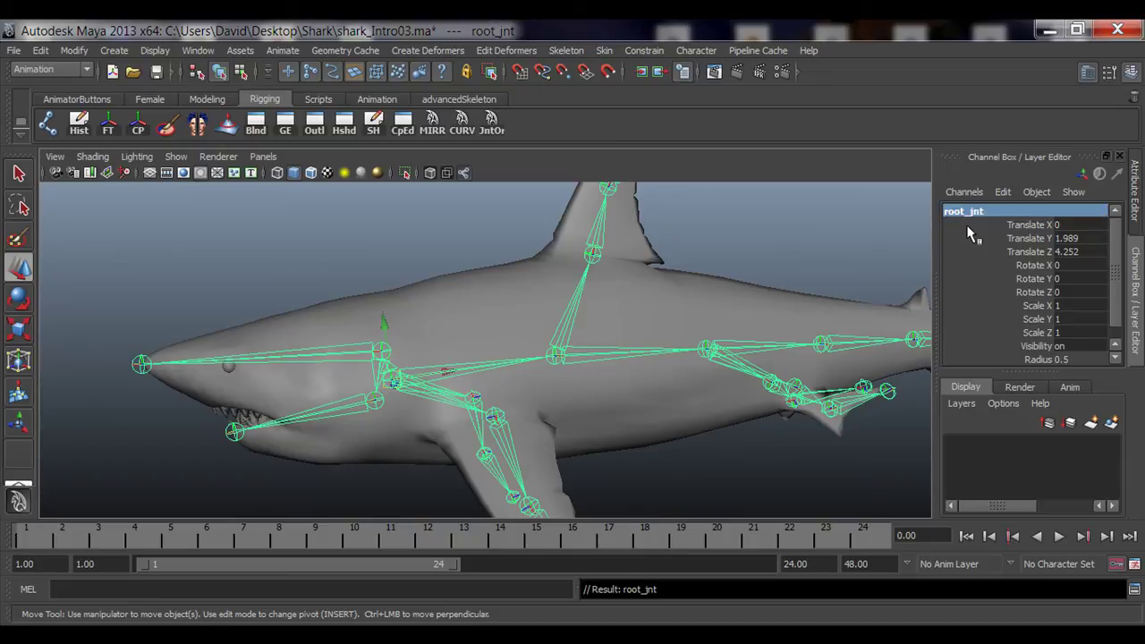
Select the spine joint below the dorsal fin and step the selection down the spine to joint5 near the tail
middle_click_drag(623, 354, 595, 332, "alt")
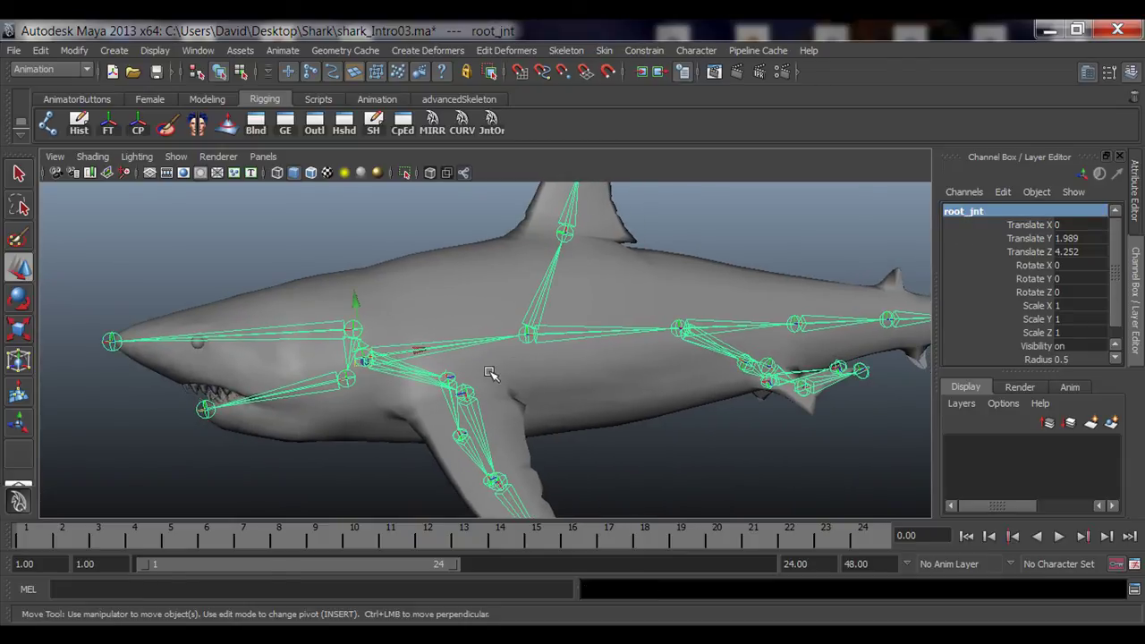
left_click_drag(489, 372, 342, 374, "alt")
right_click_drag(343, 374, 519, 383, "alt")
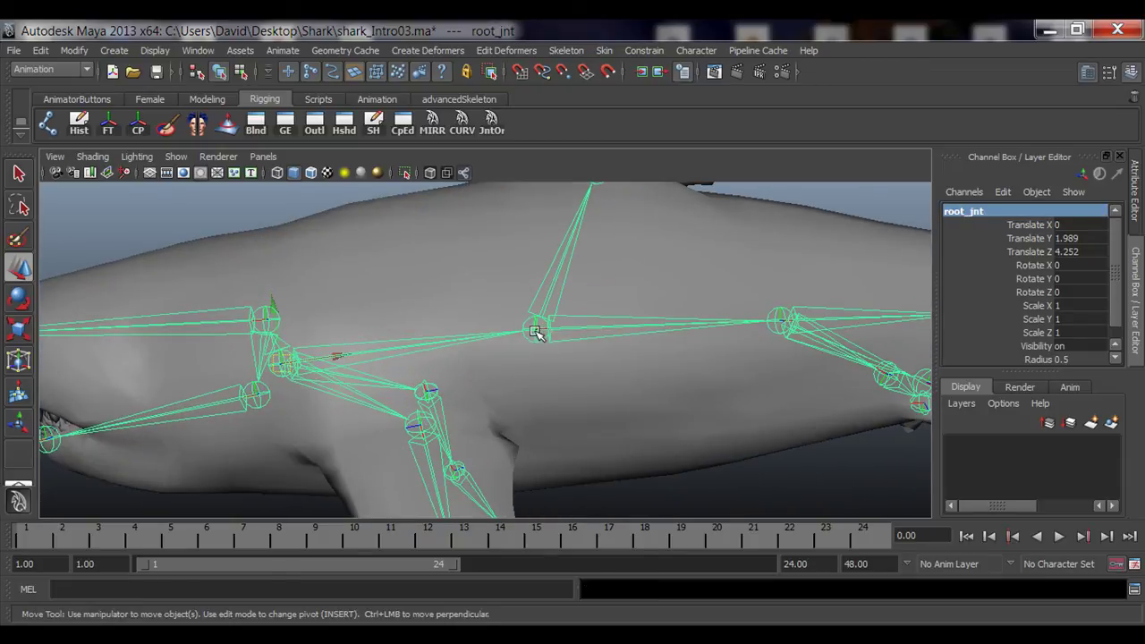
left_click(535, 331)
right_click_drag(685, 367, 540, 377, "alt")
right_click_drag(626, 394, 598, 393, "alt")
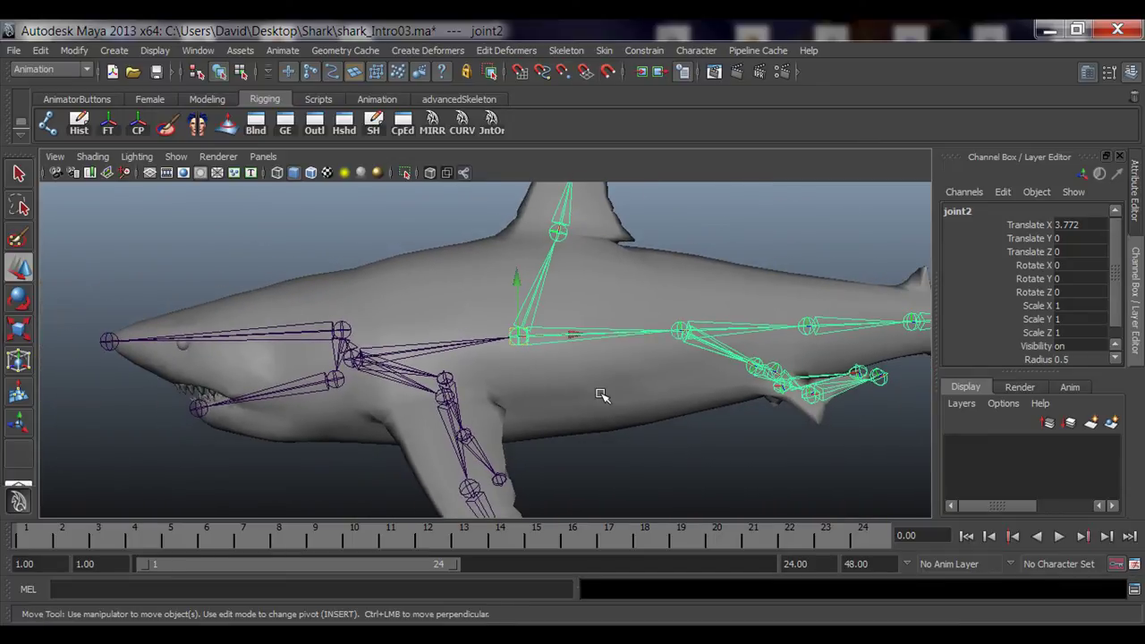
key("Up")
key("Down")
key("Down")
key("Down")
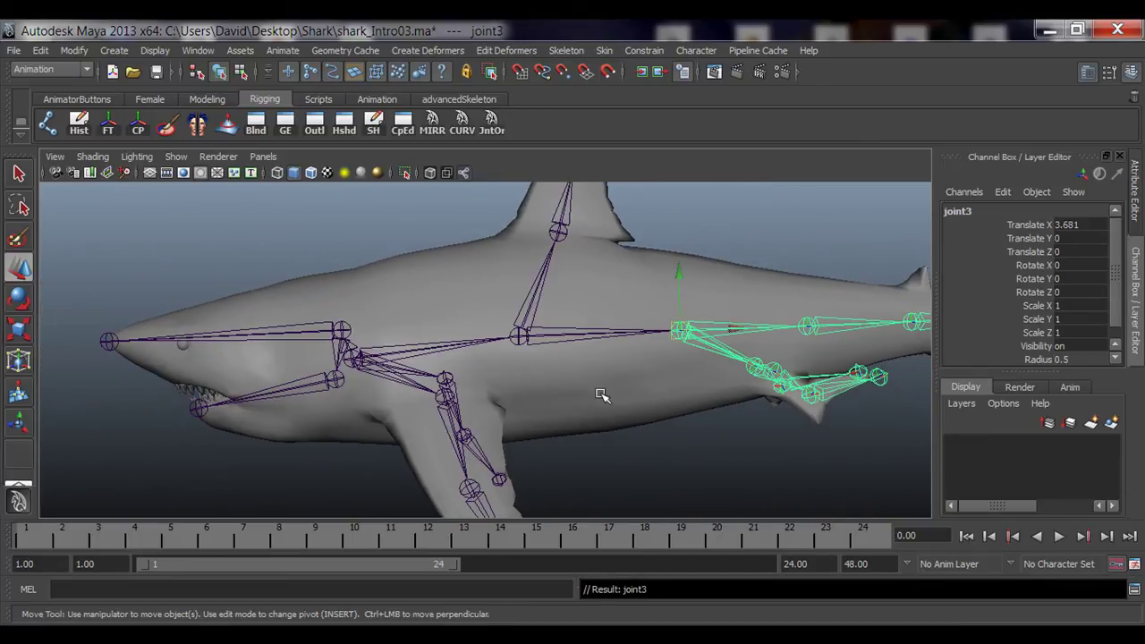
key("Down")
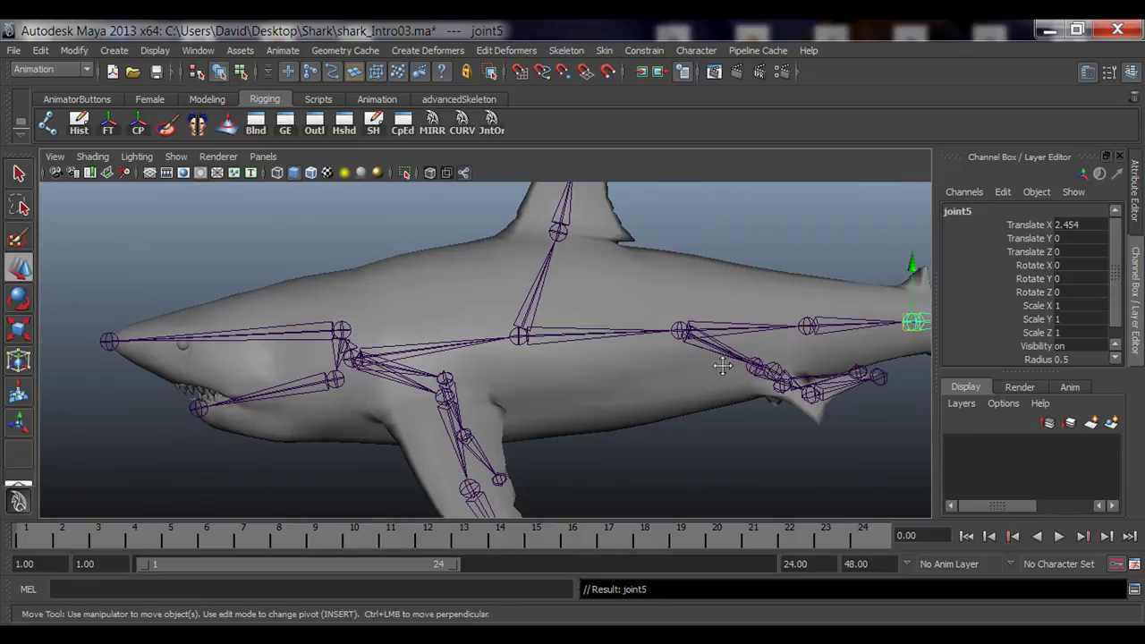
Frame the tail along with the body and step the selection back up the spine to root_jnt
middle_click_drag(721, 366, 459, 388, "alt")
right_click_drag(460, 389, 405, 409, "alt")
middle_click_drag(405, 409, 556, 434, "alt")
key("Up")
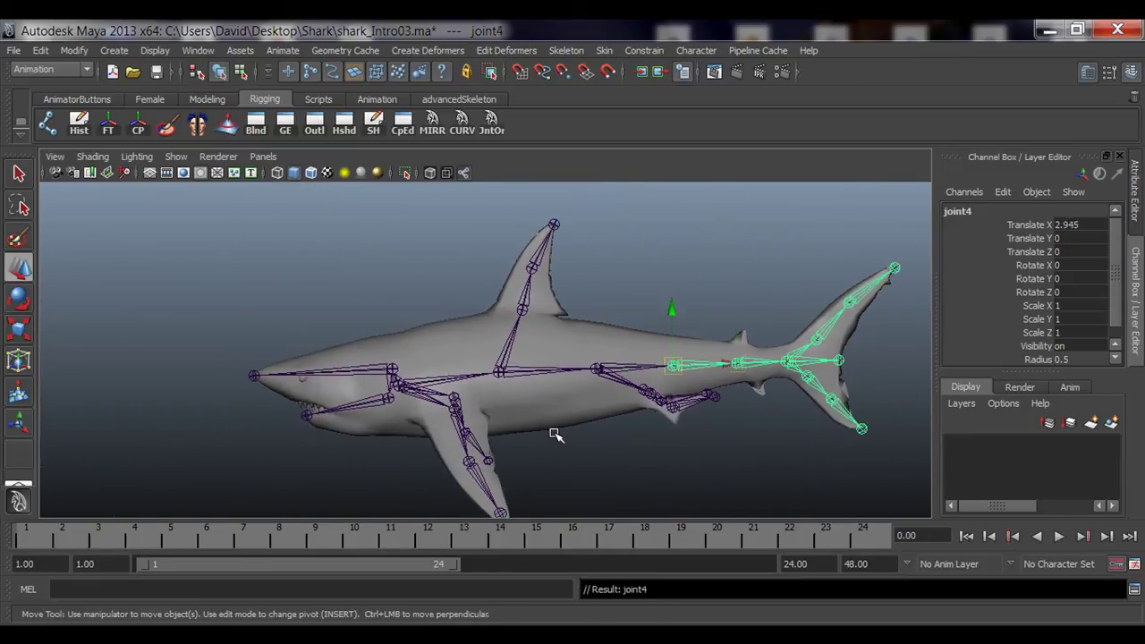
key("Down")
key("Up")
key("Up")
key("Up")
key("Up")
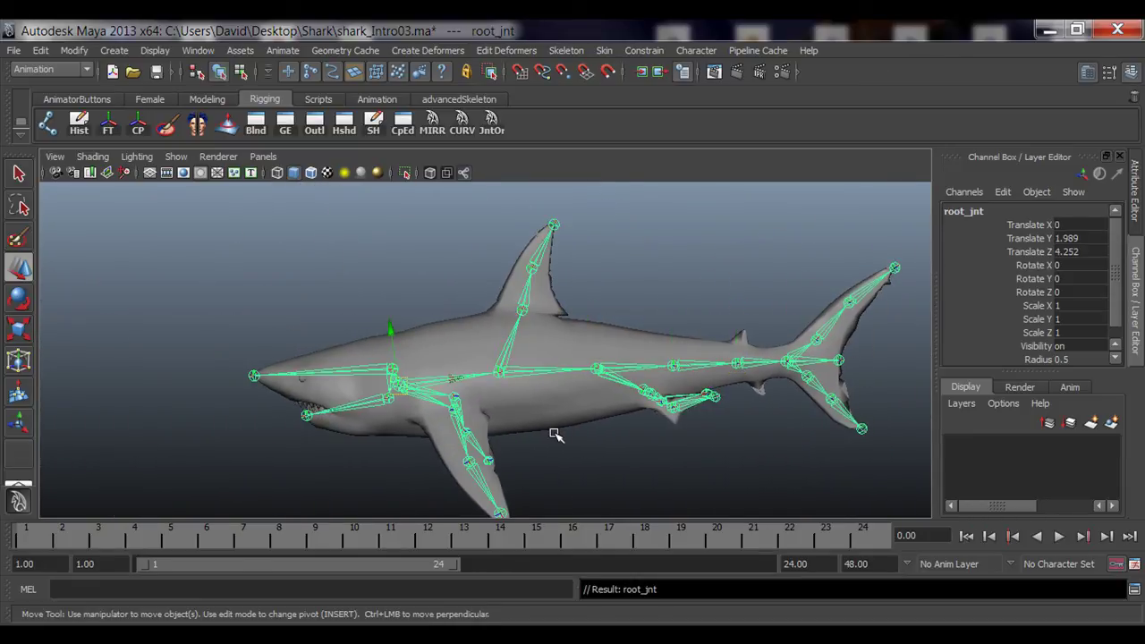
Select the spine joint below the dorsal fin and rename it mid_jnt
key("Down")
key("Down")
key("Down")
key("Up")
key("Up")
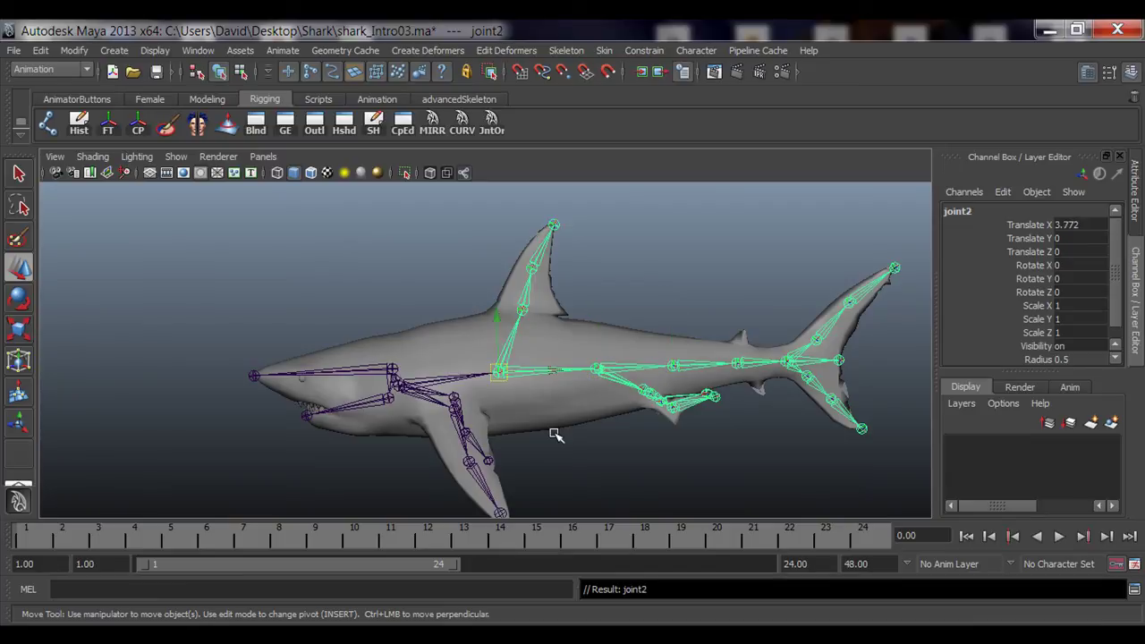
middle_click_drag(400, 472, 385, 433, "alt")
right_click_drag(384, 433, 465, 431, "alt")
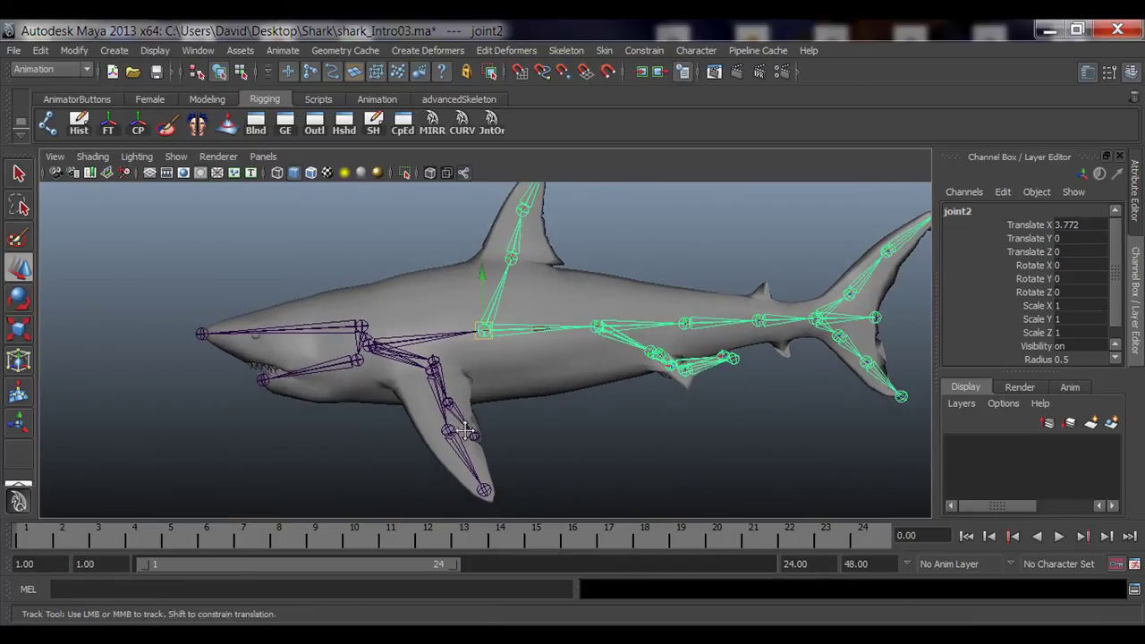
left_click_drag(465, 432, 452, 463, "alt")
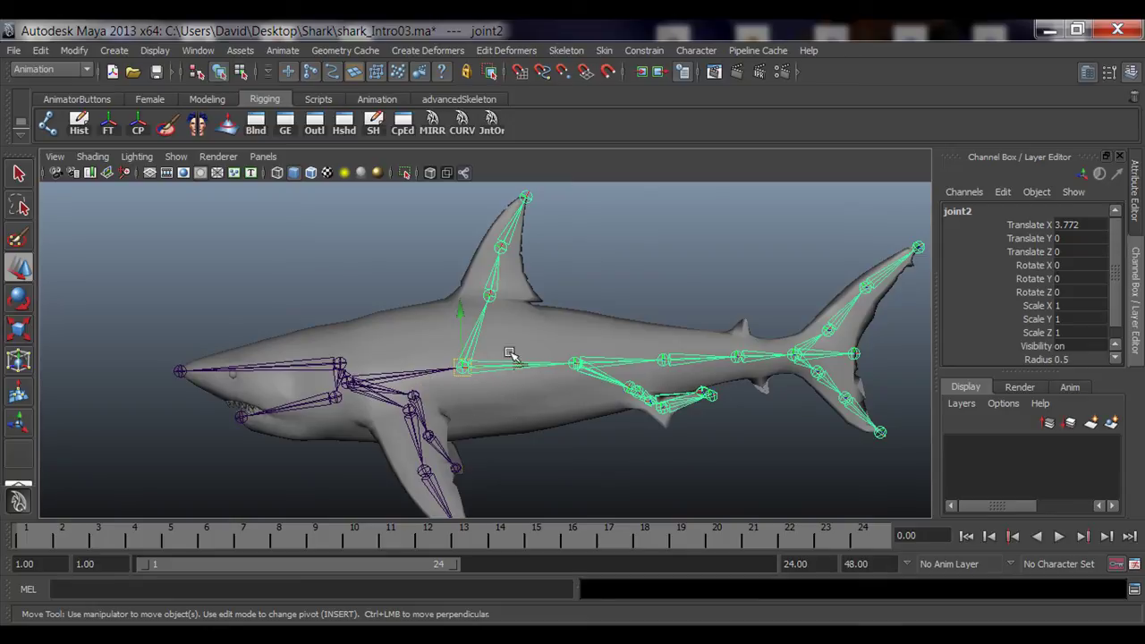
double_click(970, 212)
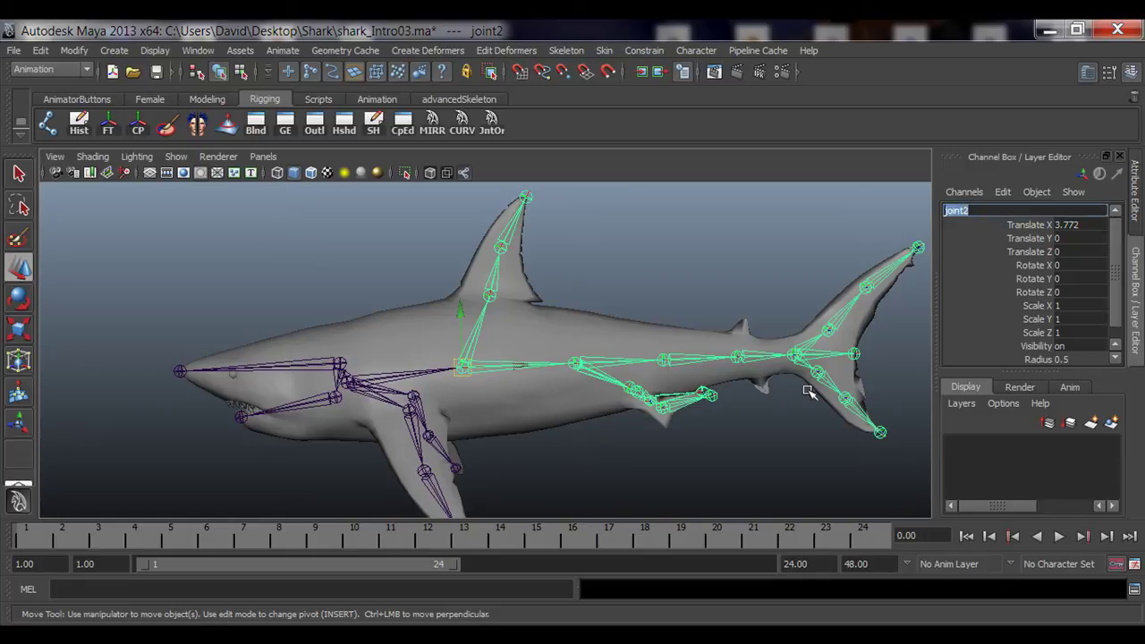
type("mid_jnt")
key("Return")
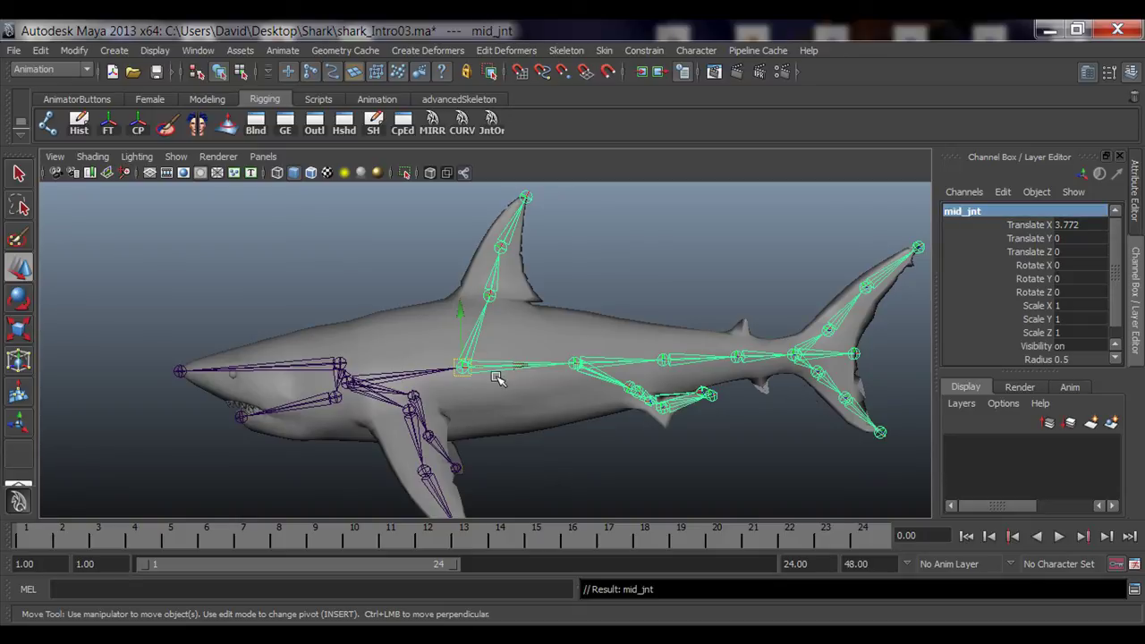
Select the spine joint where the pelvic fin bones branch off and rename it tail_01_jnt
key("Down")
key("Up")
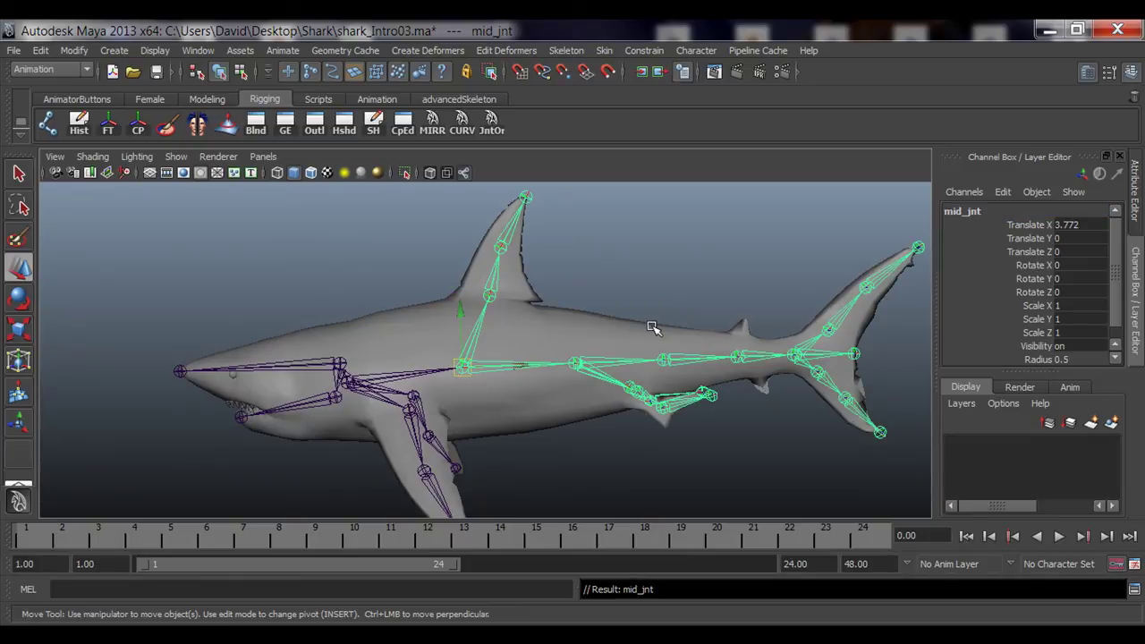
key("Down")
key("Right")
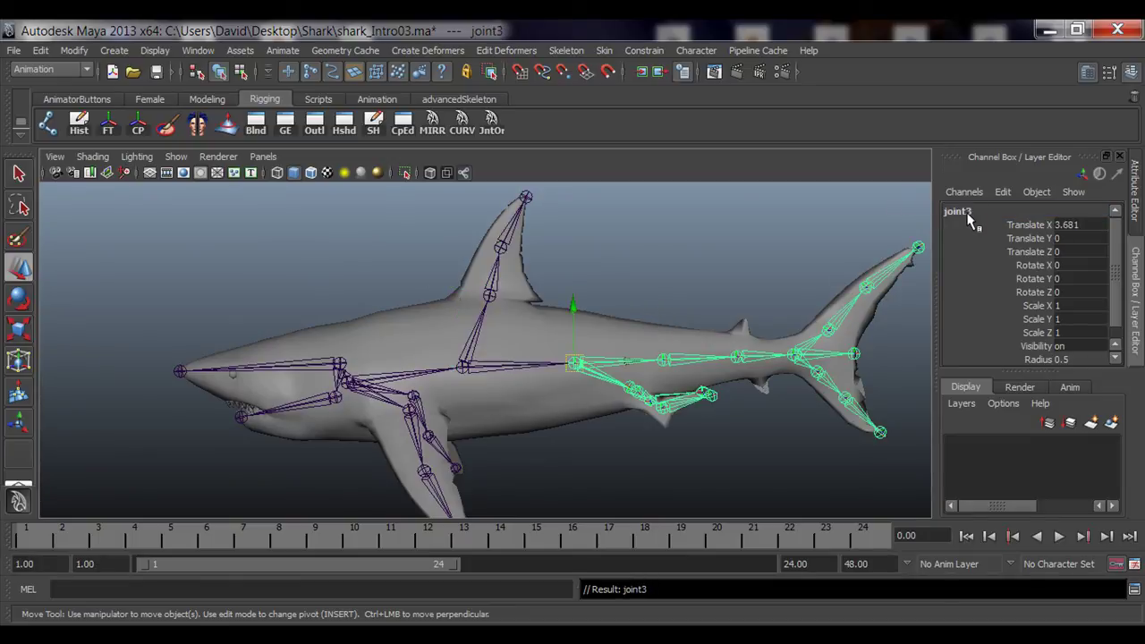
middle_click_drag(740, 336, 652, 341, "alt")
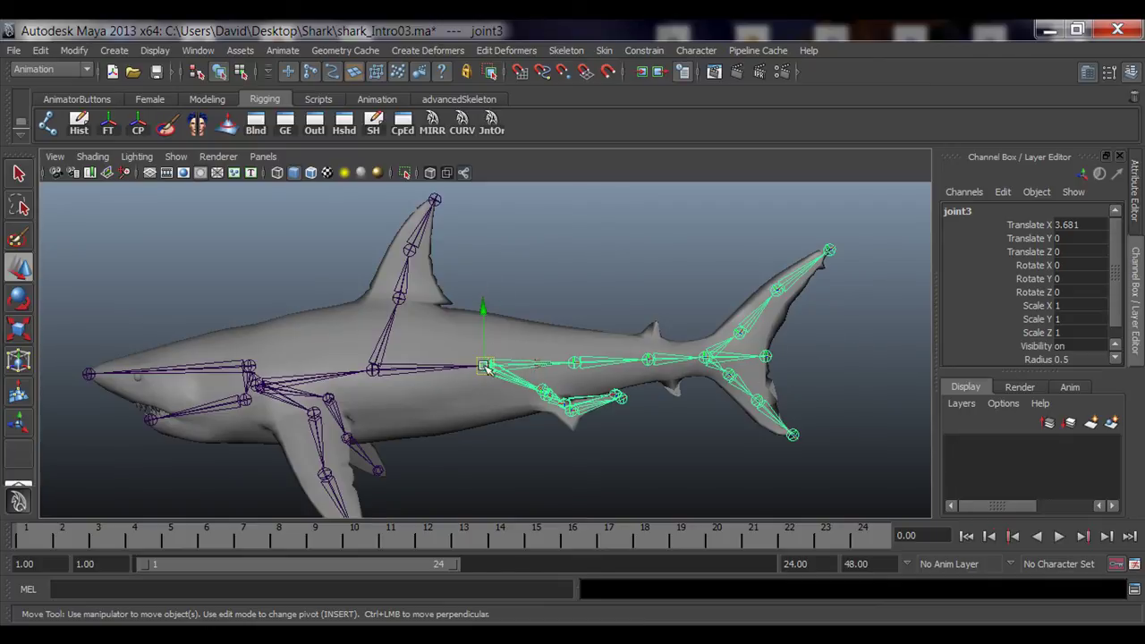
left_click(966, 215)
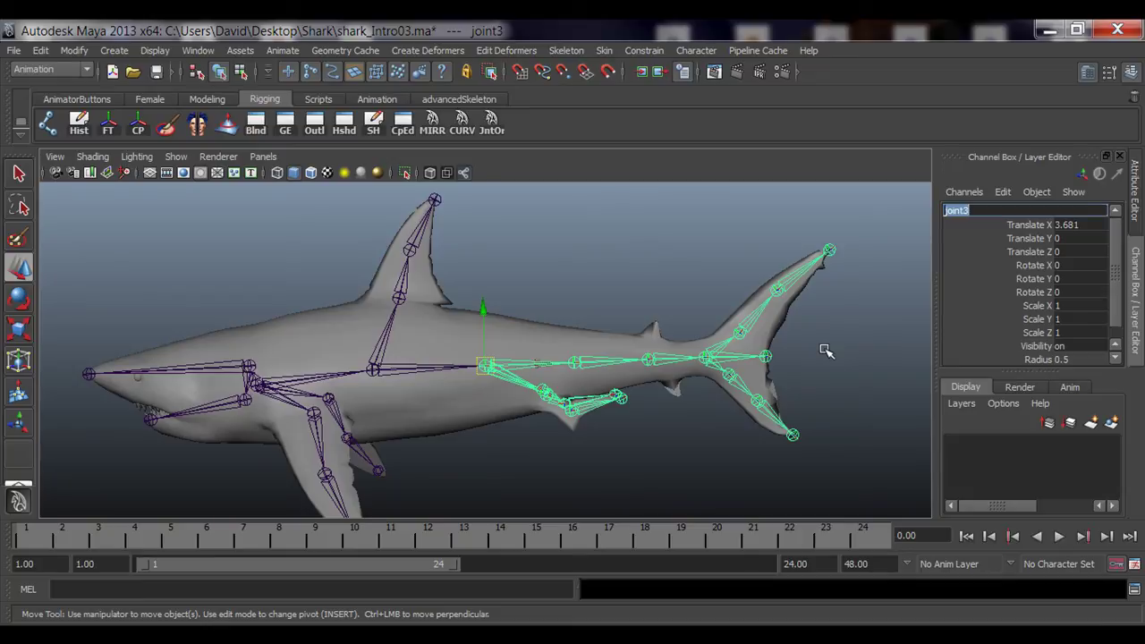
type("tail_")
type("01_jnt")
key("Return")
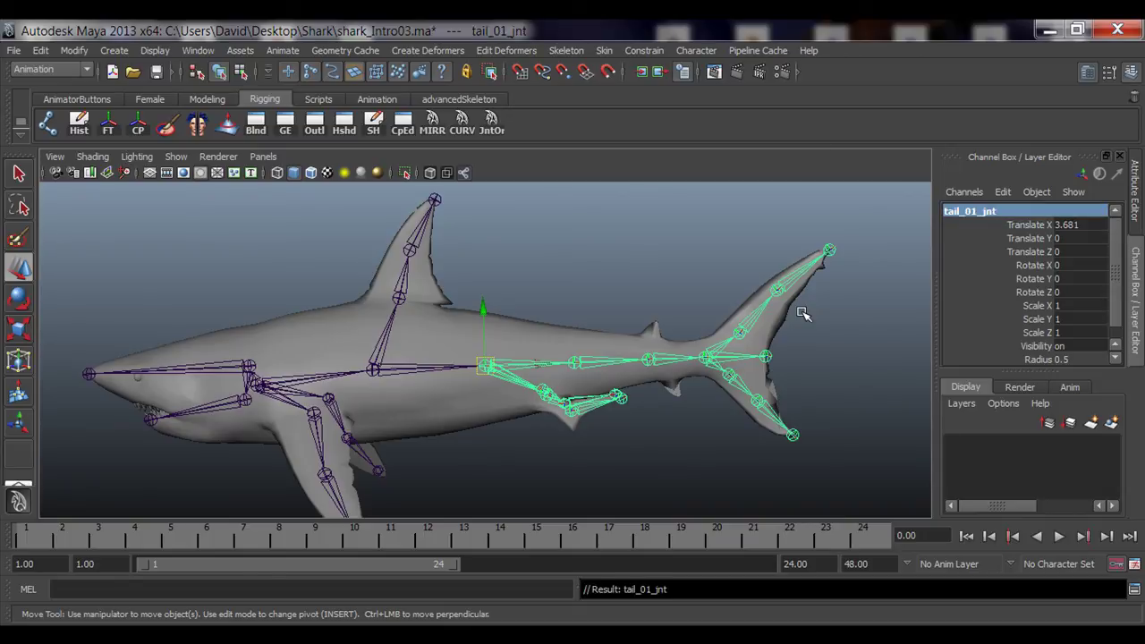
Copy the name tail_01_jnt and reuse it to rename the next spine joint toward the tail as tail_02_jnt
double_click(979, 213)
key("ctrl+c")
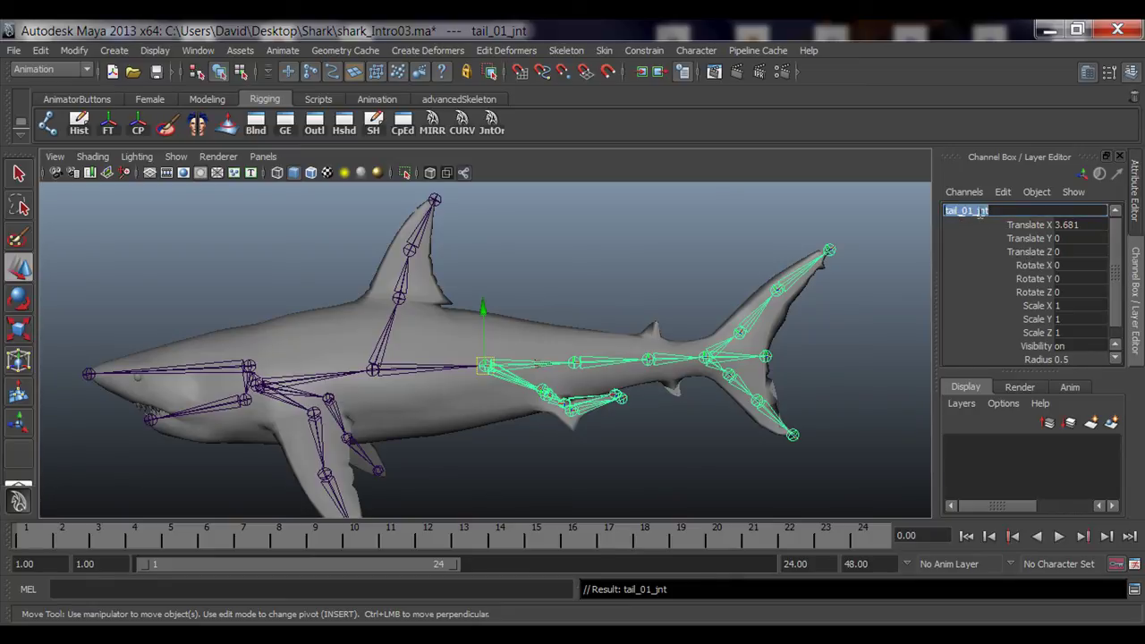
left_click(577, 367)
double_click(960, 208)
key("ctrl+v")
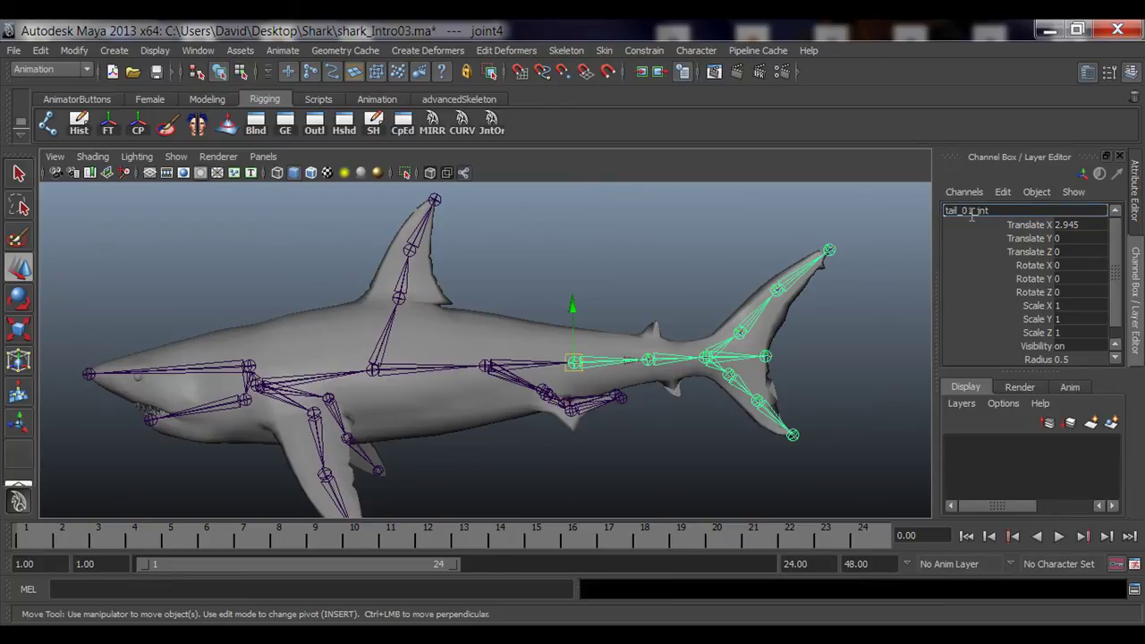
left_click(972, 211)
key("Return")
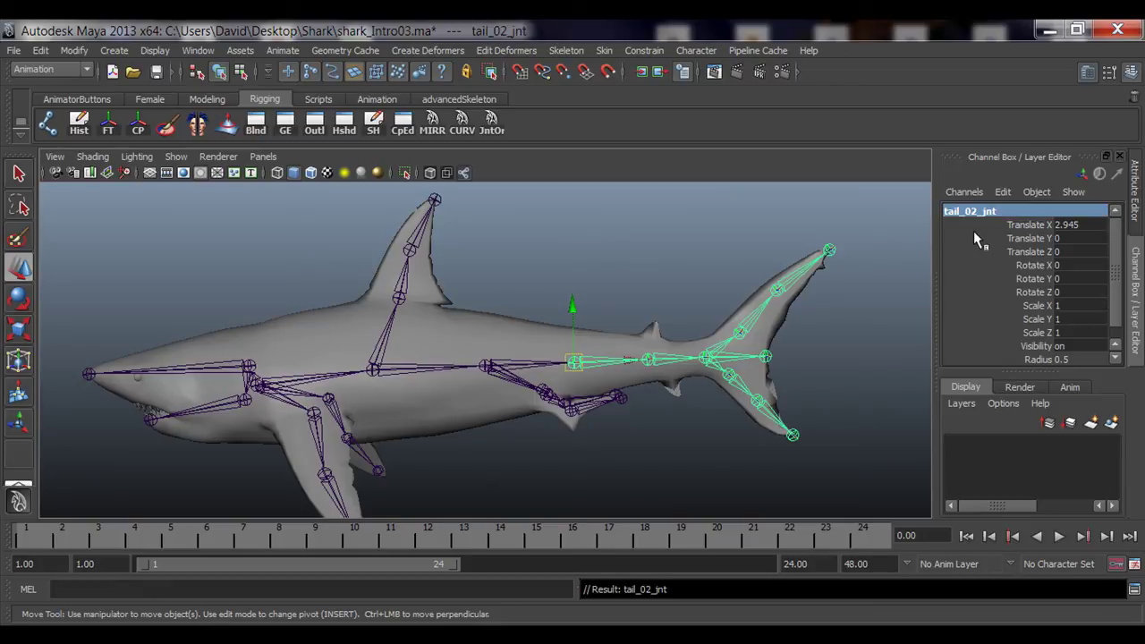
Rename the spine joint following tail_02_jnt as tail_03_jnt, reusing the copied name
key("Down")
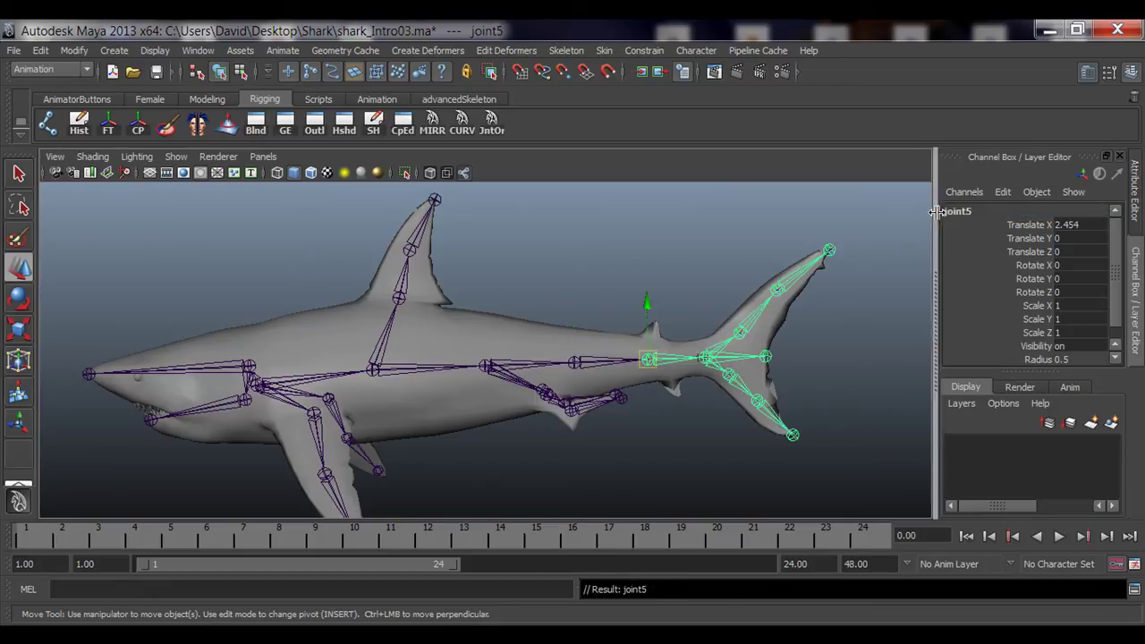
double_click(955, 211)
key("ctrl+v")
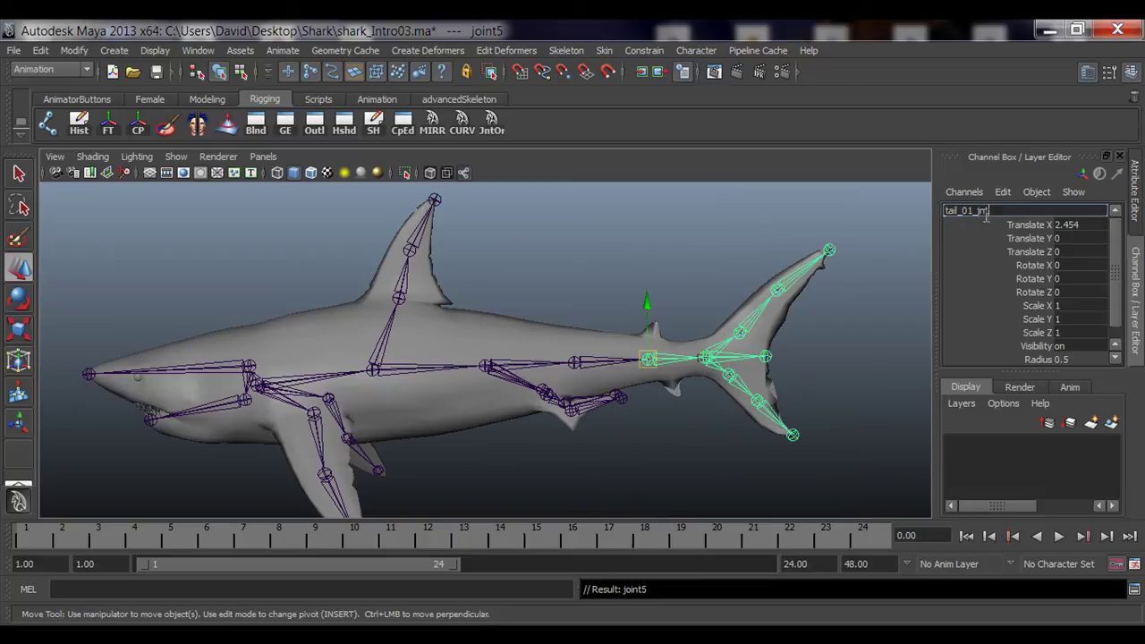
key("BackSpace")
type("3")
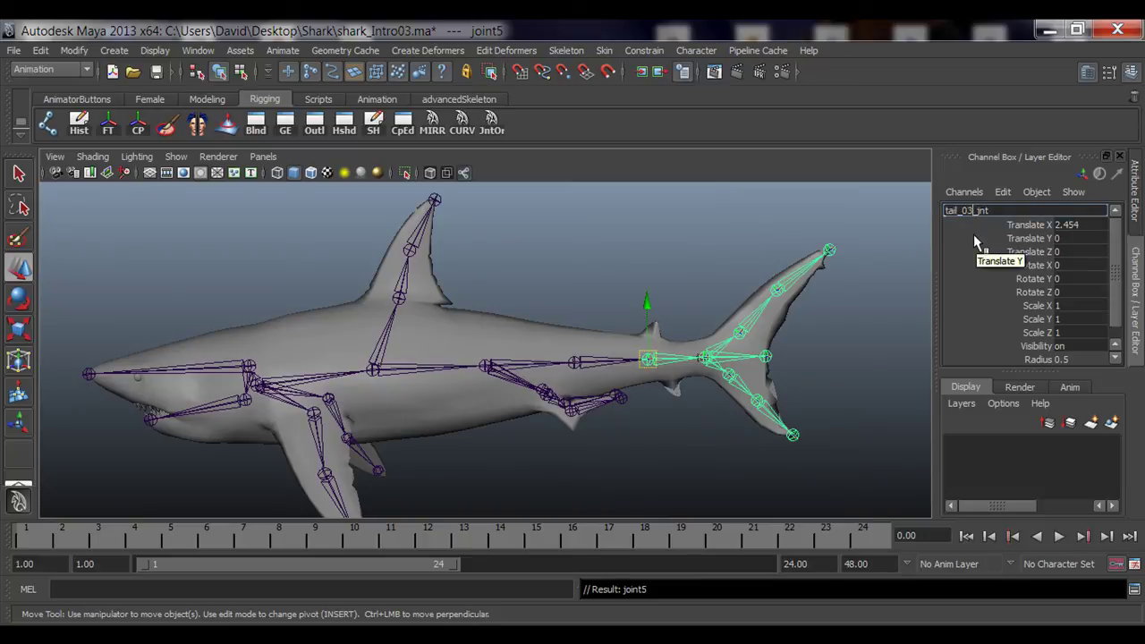
key("Return")
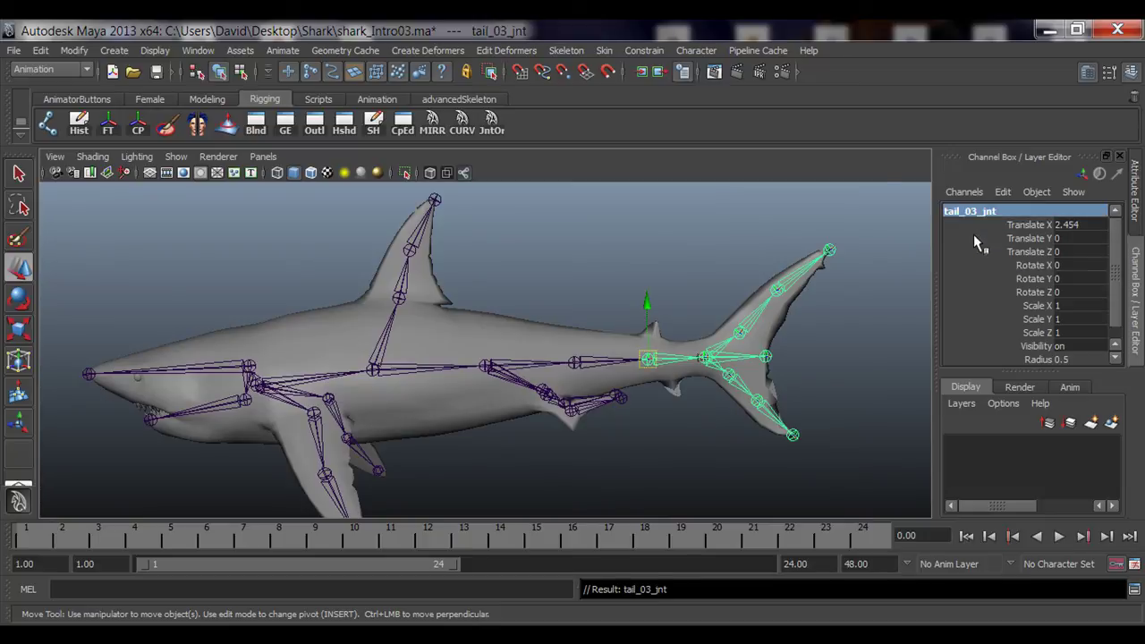
Rename the joint at the tail fin's base, where the chains branch, as tail_04_jnt
key("Down")
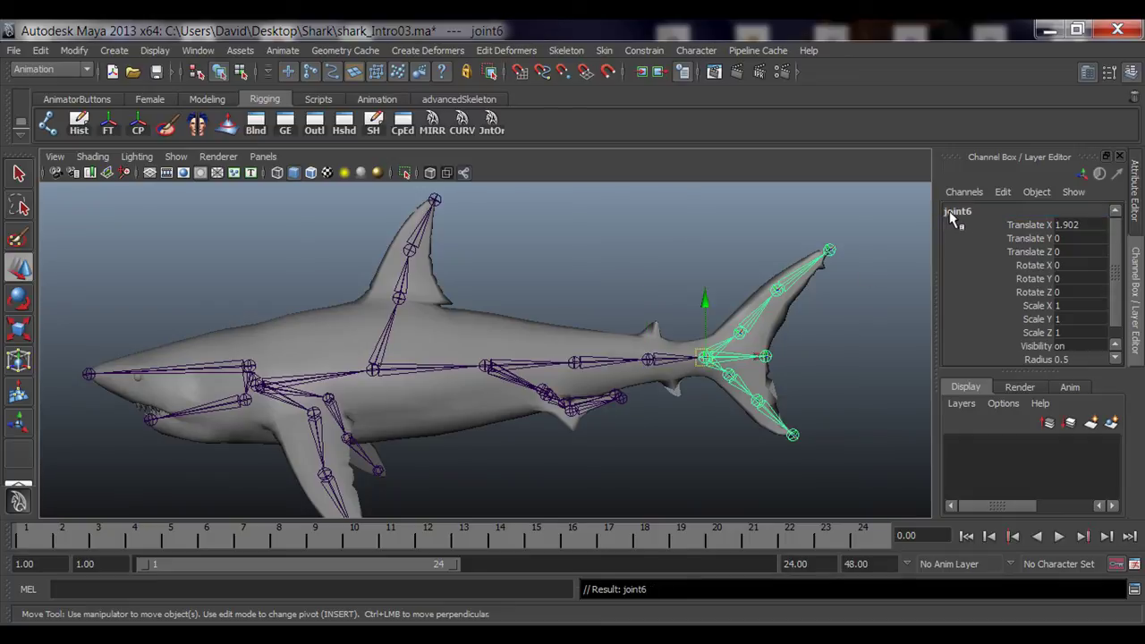
left_click(957, 211)
type("tail_01_jnt")
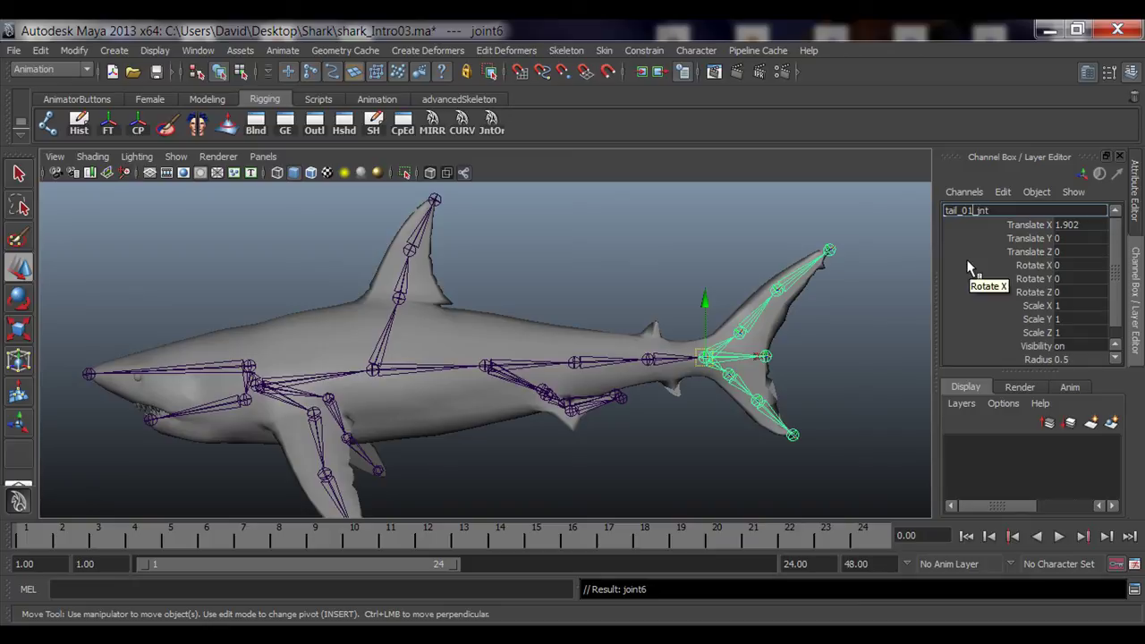
key("Left")
key("BackSpace")
type("4")
key("Return")
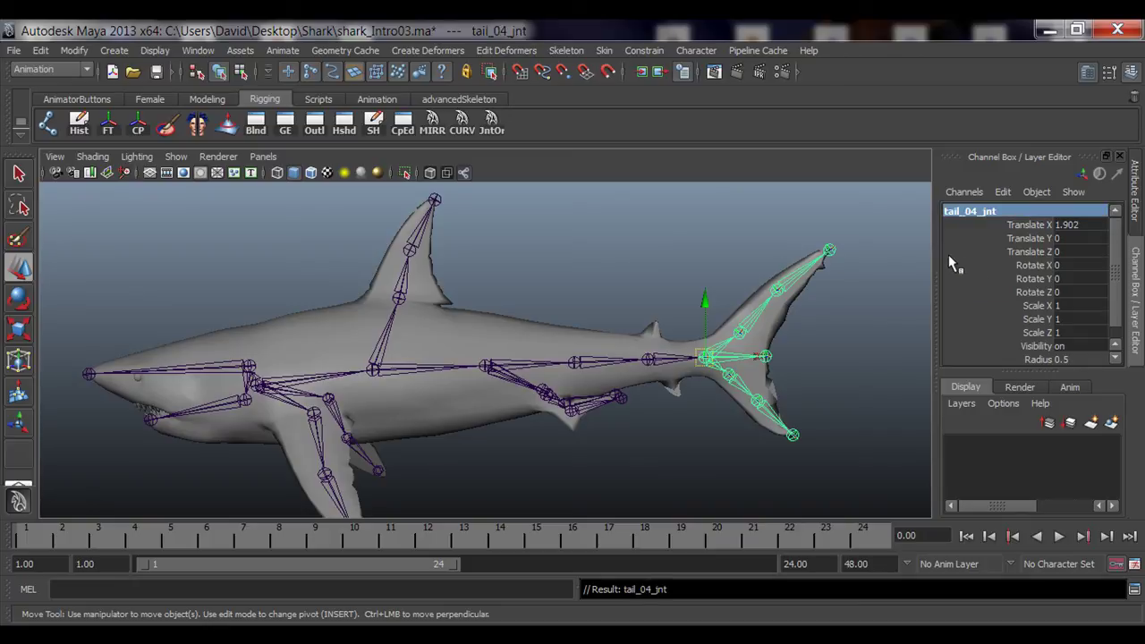
Select the end joint in the middle of the tail fin and switch to the Select tool
scroll(895, 358, "up", 4)
left_click(689, 355)
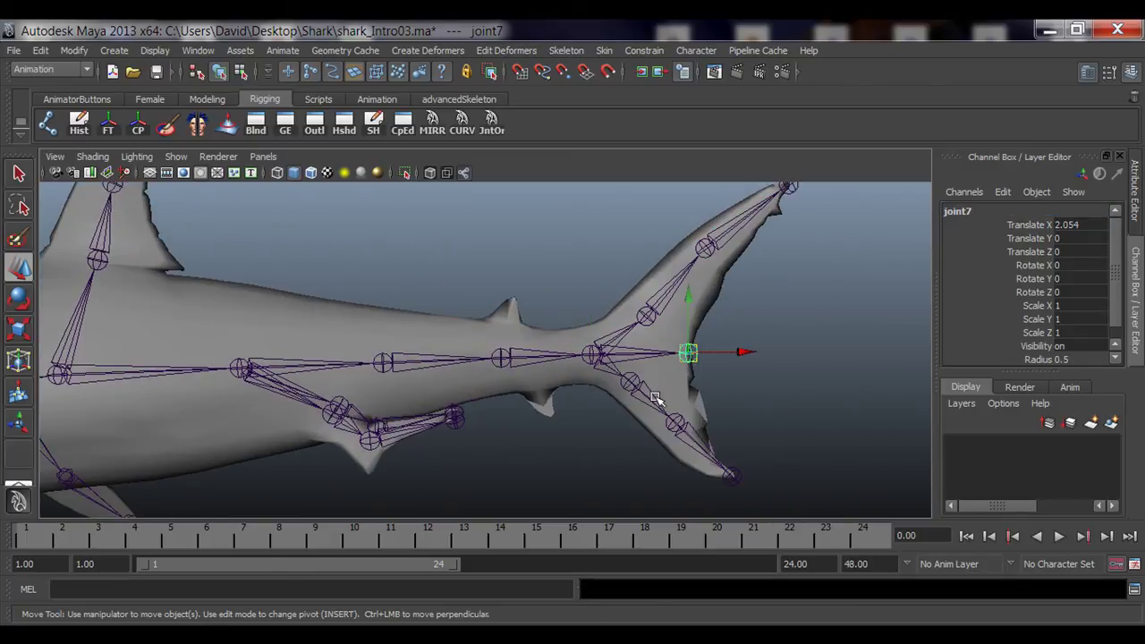
middle_click_drag(706, 408, 662, 426, "alt")
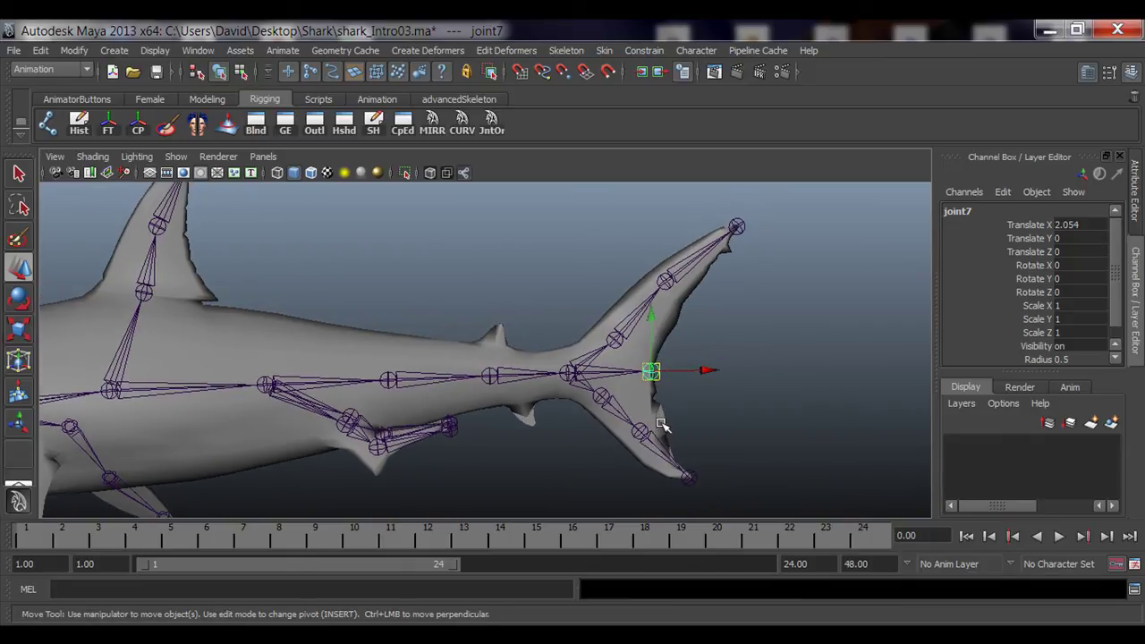
key("q")
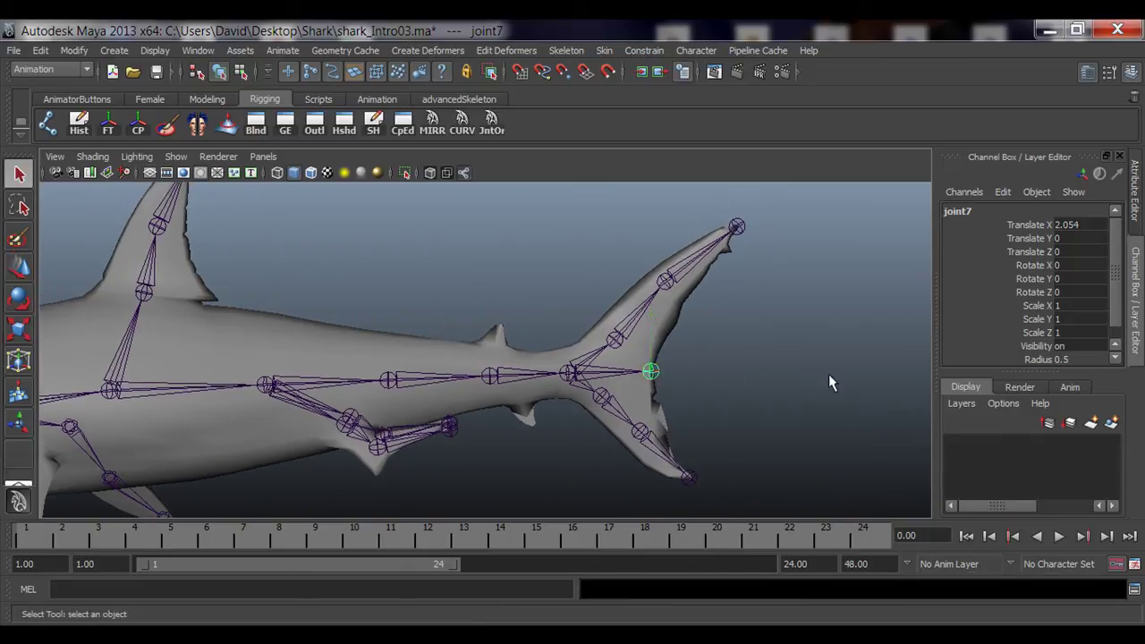
middle_click_drag(698, 393, 653, 396, "alt")
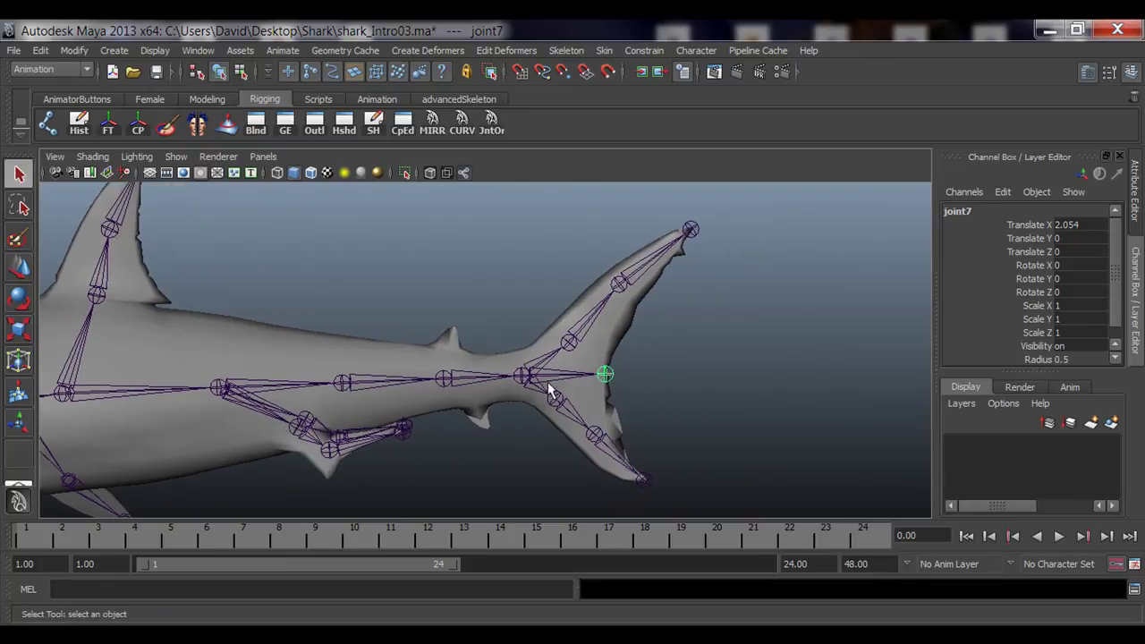
Select the tip joint of the upper tail fin lobe and examine where it sits
middle_click_drag(649, 298, 562, 386, "alt")
left_click(586, 346)
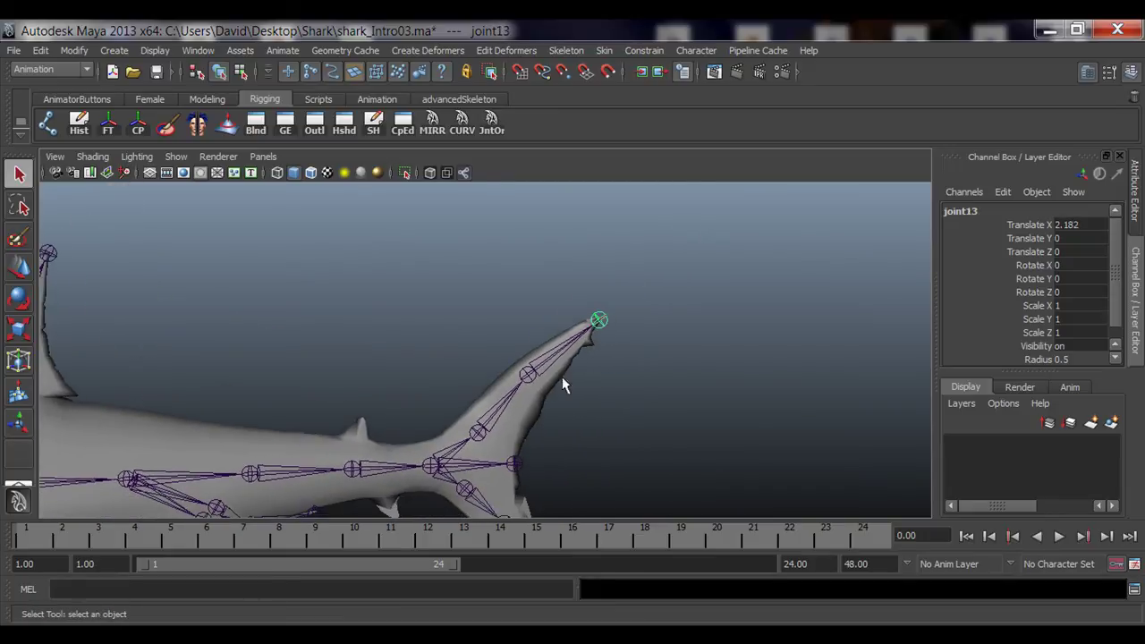
left_click(571, 346)
left_click(598, 321)
middle_click_drag(600, 319, 564, 352, "alt")
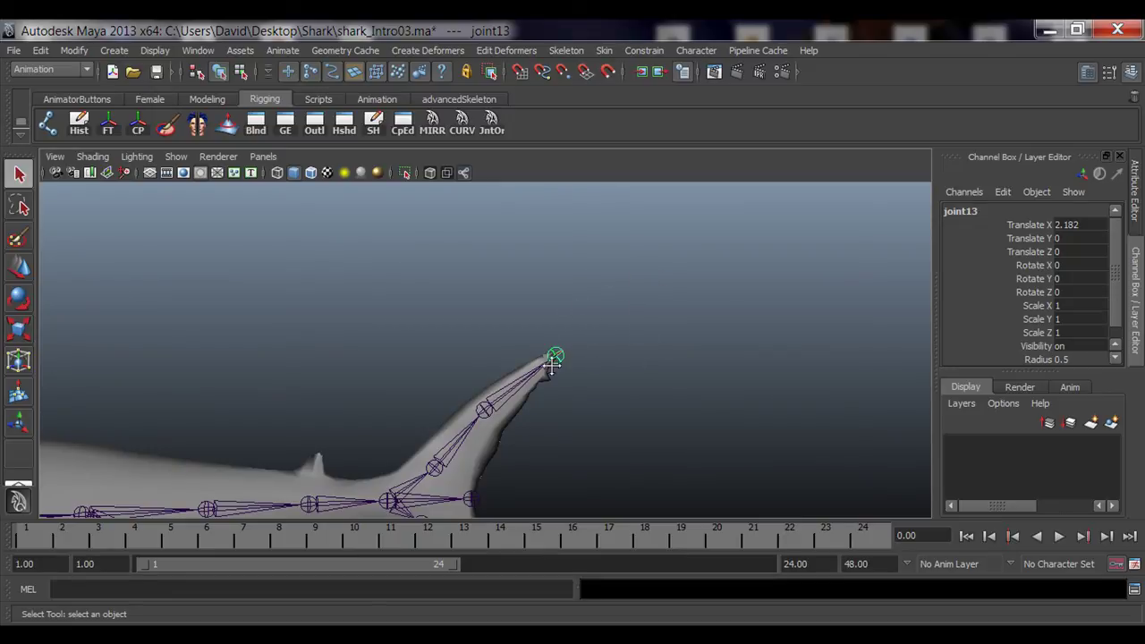
middle_click_drag(592, 339, 636, 289, "alt")
right_click_drag(636, 289, 626, 394, "alt")
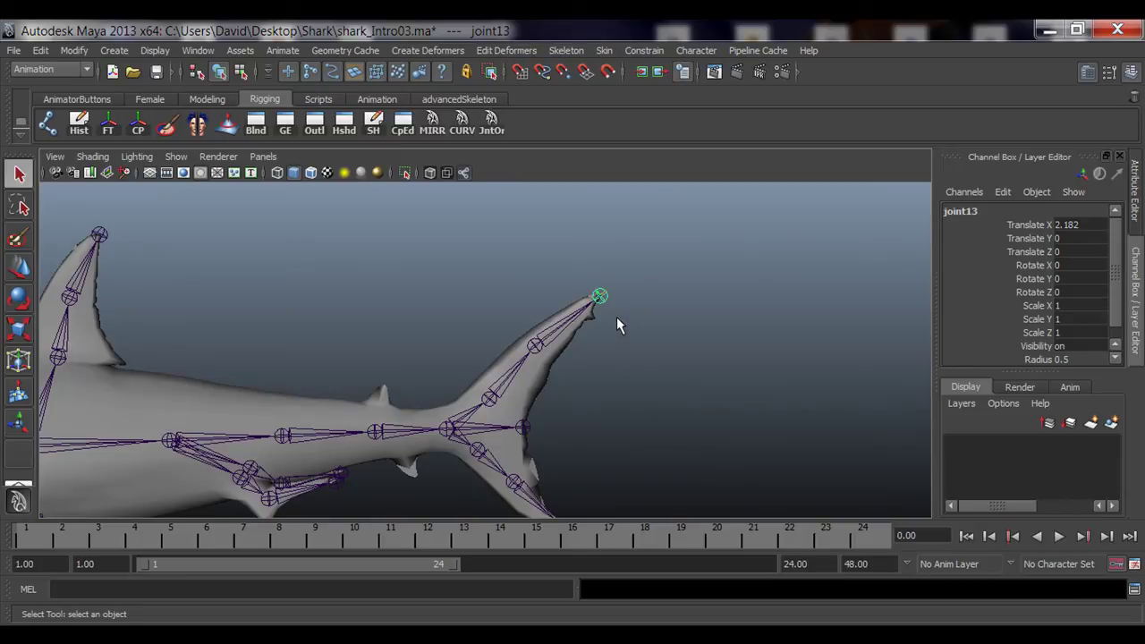
double_click(962, 211)
type("tail_01_jnt")
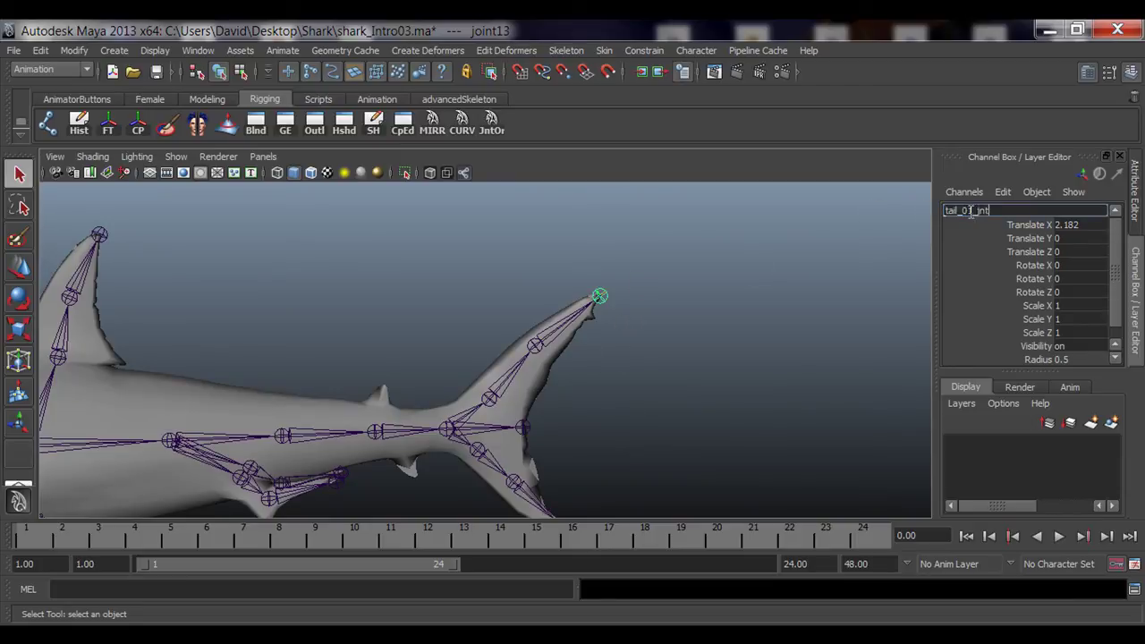
left_click(975, 213)
Rename the end joint in the middle of the tail fin as tail_tip_jnt
left_click(521, 428)
double_click(963, 211)
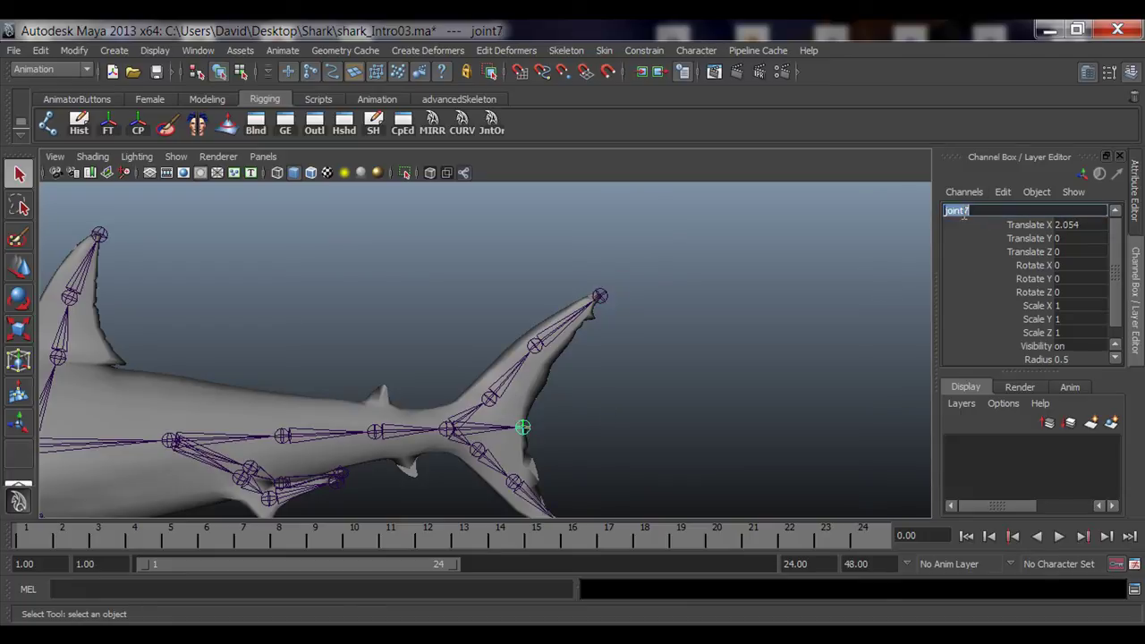
type("tail_01_jnt")
key("BackSpace")
key("BackSpace")
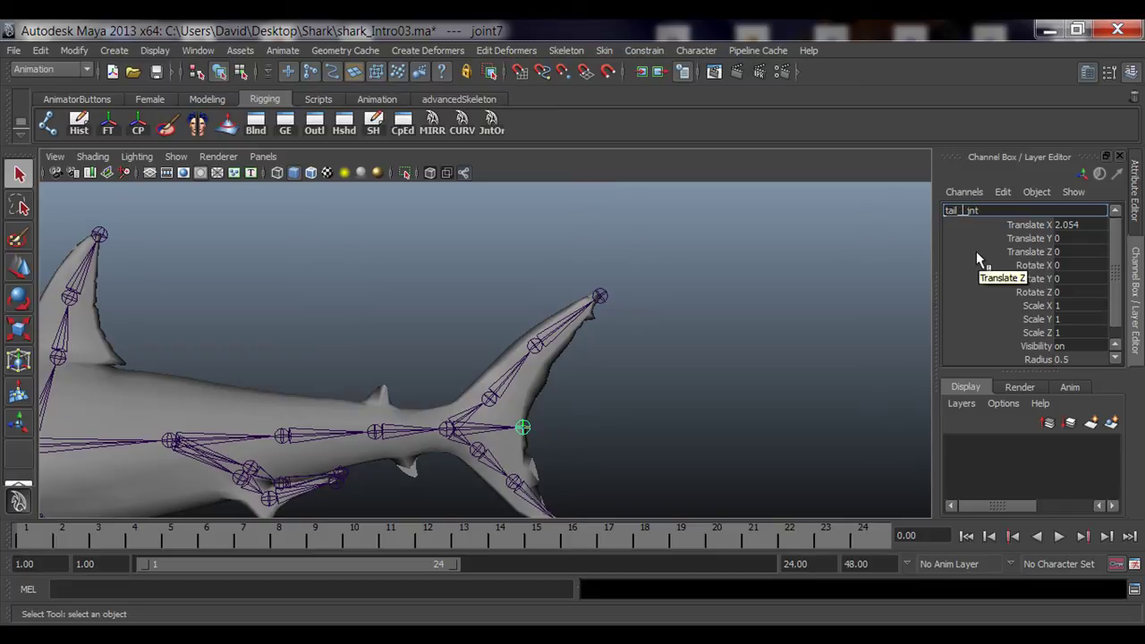
type("tip")
key("Return")
Rename the first joint of the upper tail fin lobe as tailUpper_01_jnt and copy that name
middle_click_drag(460, 312, 475, 236, "alt")
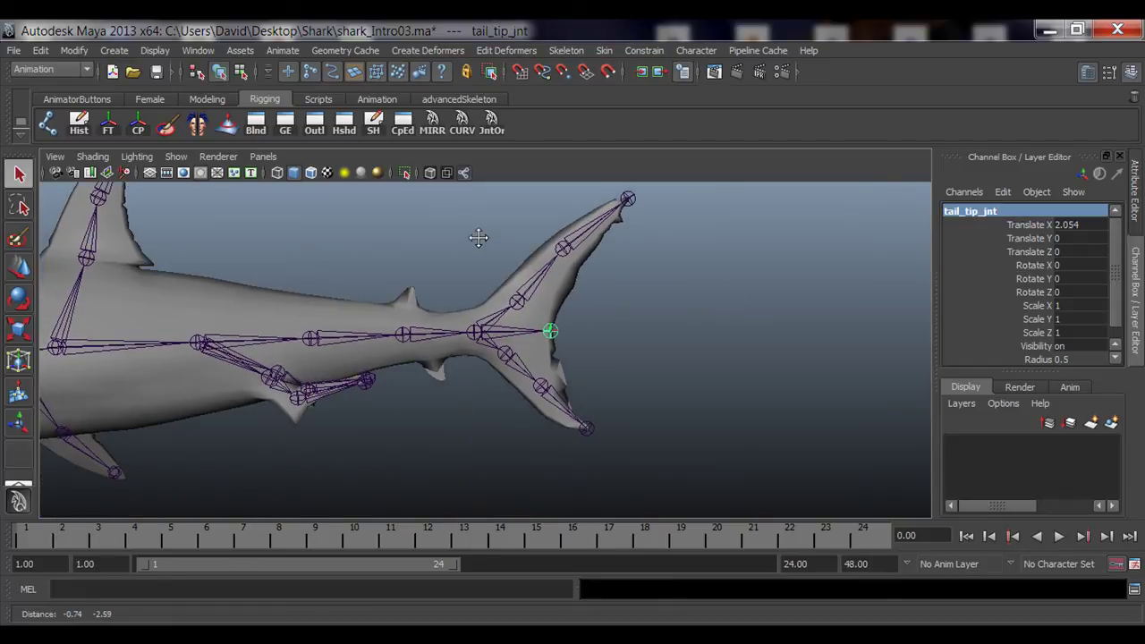
middle_click_drag(552, 281, 546, 307, "alt")
scroll(541, 320, "up", 2)
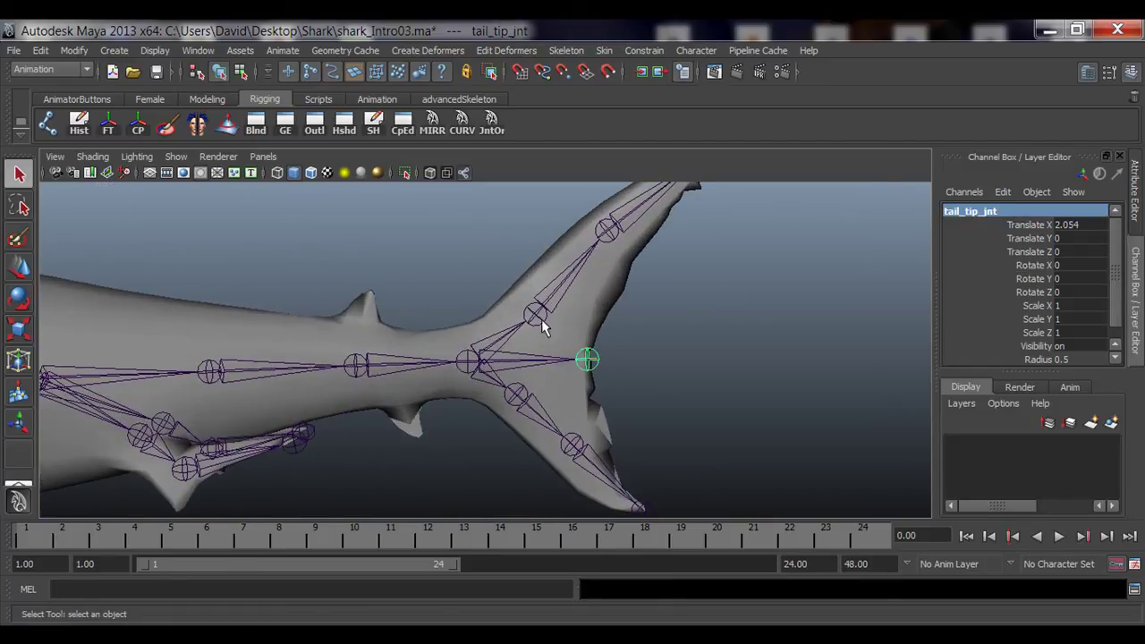
left_click(537, 317)
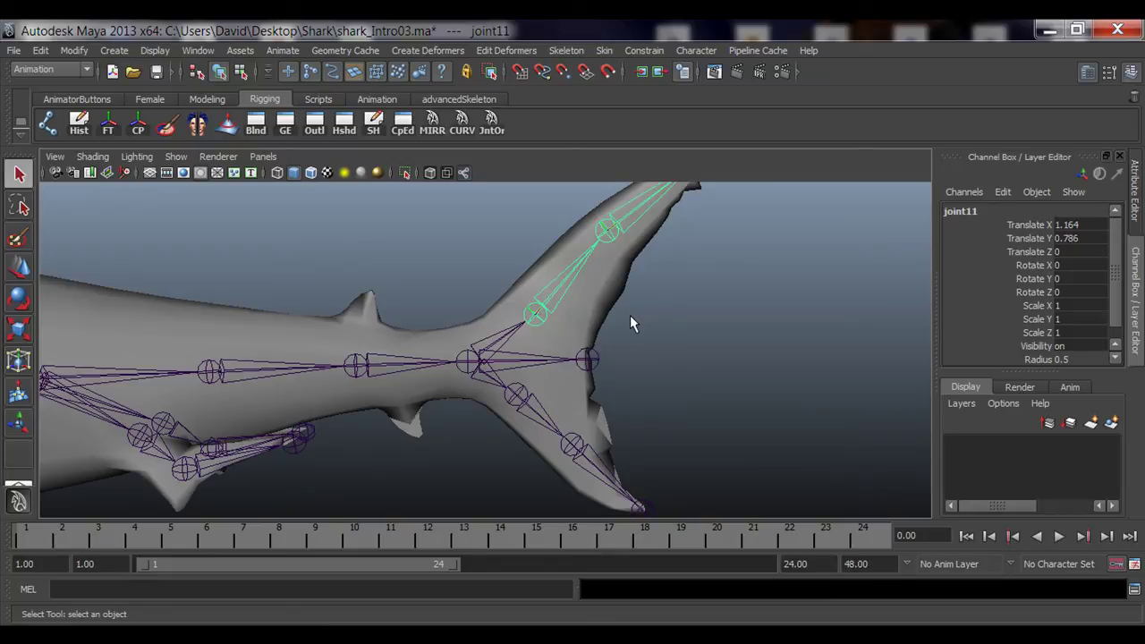
middle_click_drag(632, 322, 531, 304, "alt")
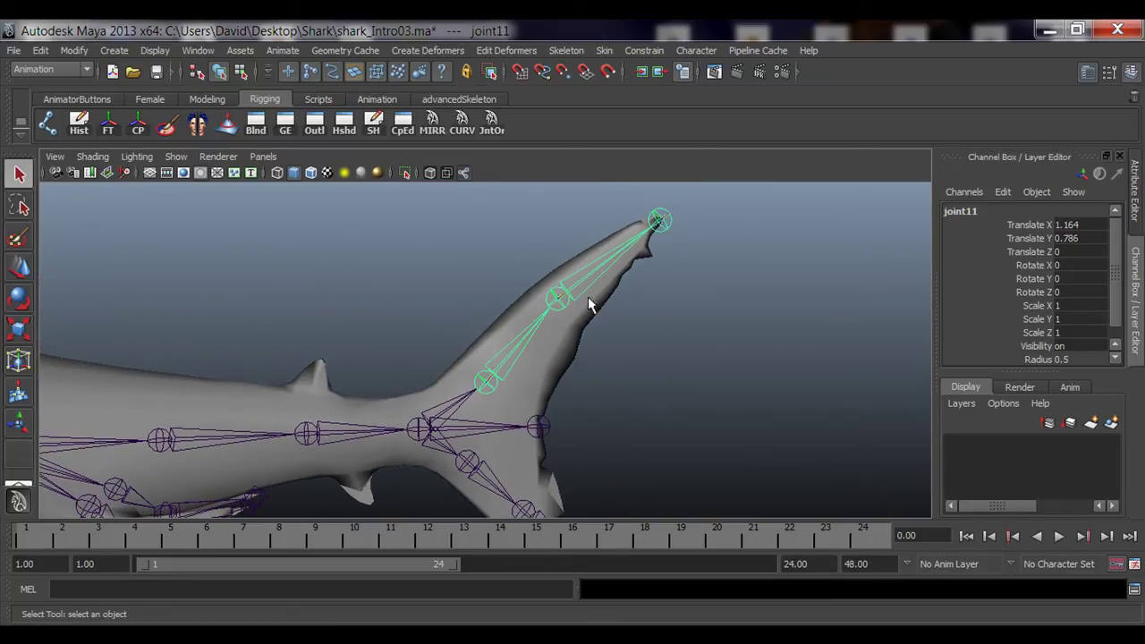
scroll(550, 349, "down", 2)
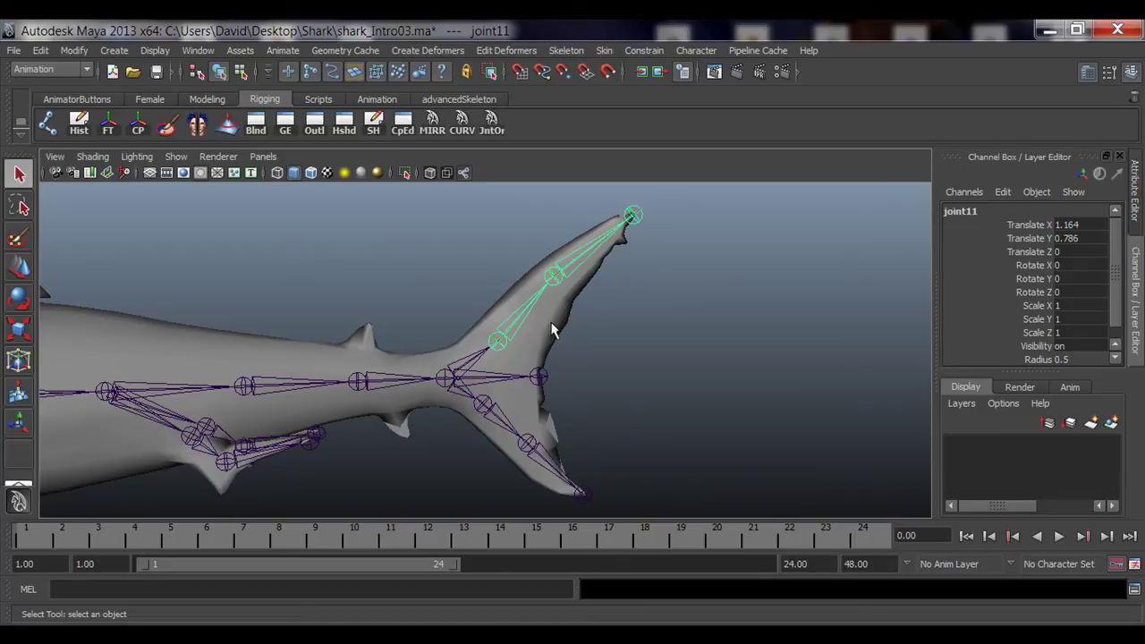
double_click(966, 211)
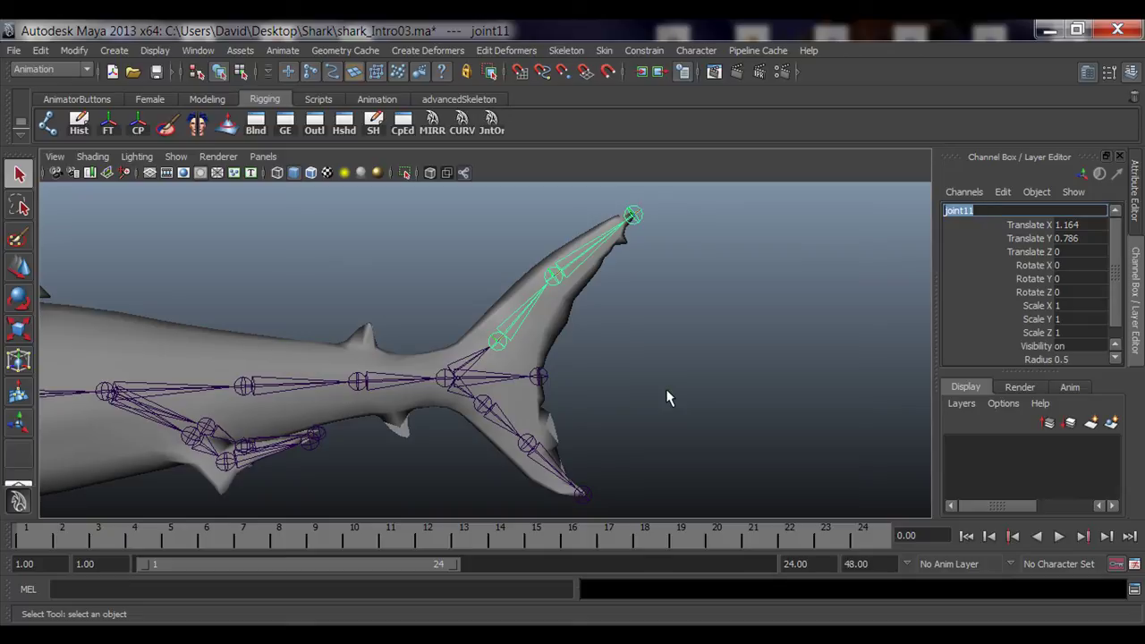
type("tailUpper")
type("_01_jnt")
key("Return")
key("ctrl+c")
Rename the middle joint of the upper tail fin lobe as tailUpper_02_jnt, reusing the copied name
key("Down")
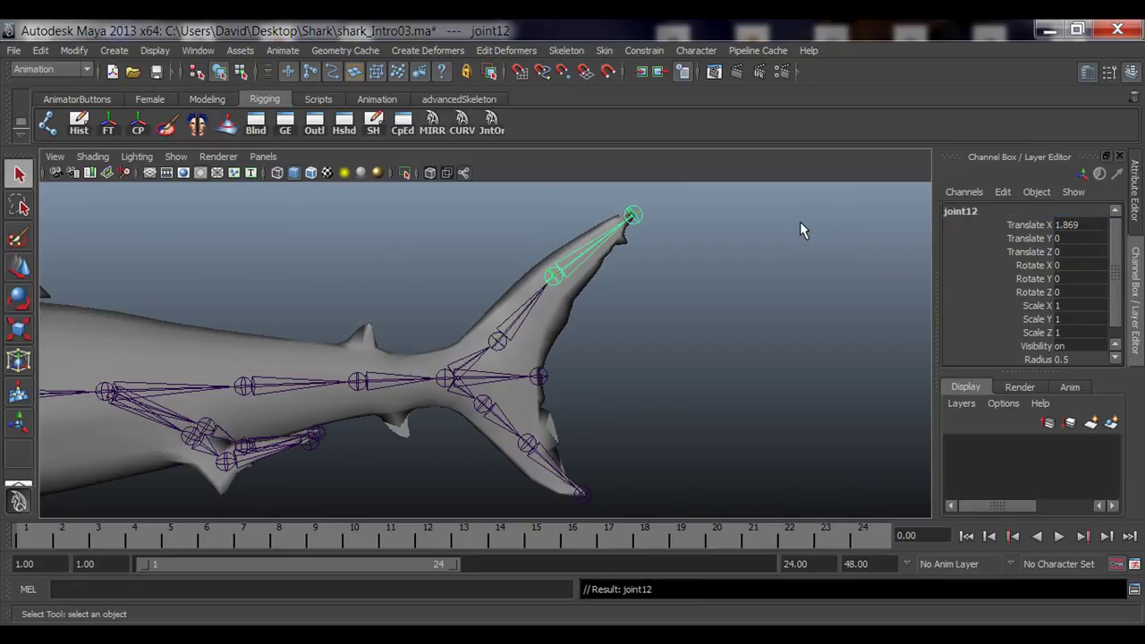
left_click(969, 213)
key("ctrl+v")
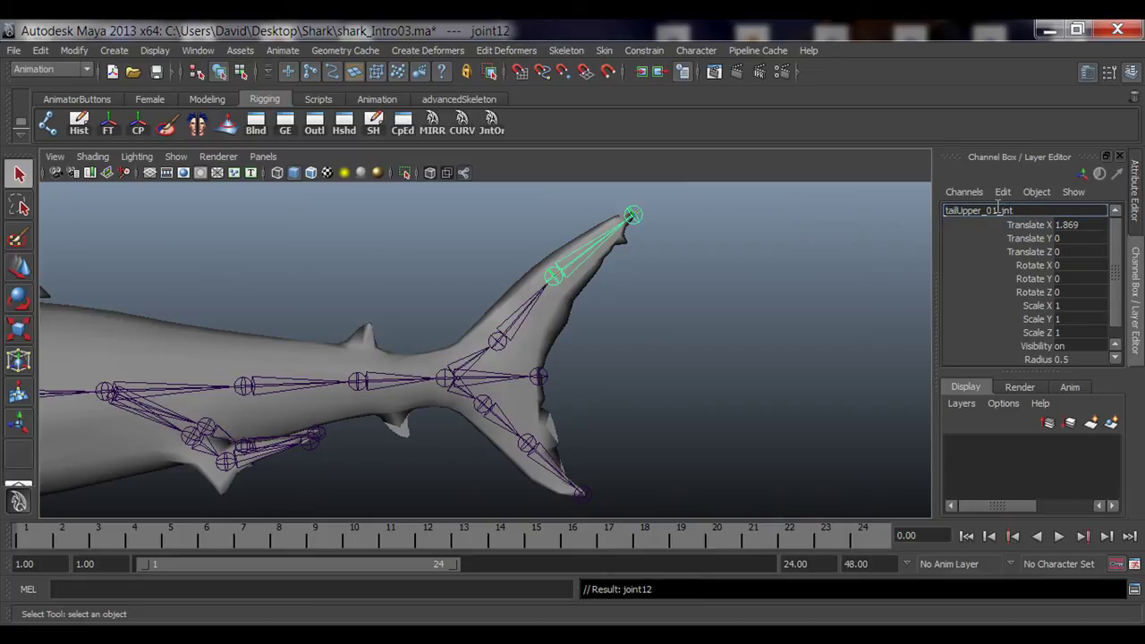
left_click(998, 209)
key("BackSpace")
type("2")
key("Return")
Rename the end joint of the upper tail fin lobe as tailUpper_tip_jnt
key("Down")
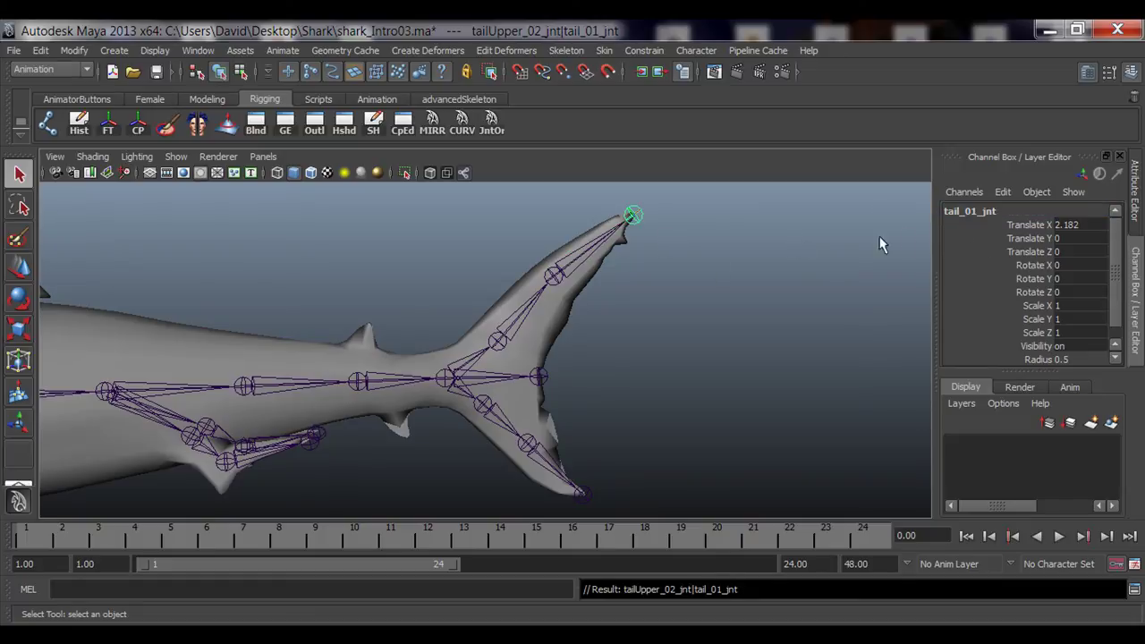
left_click(985, 213)
key("ctrl+v")
left_click(998, 210)
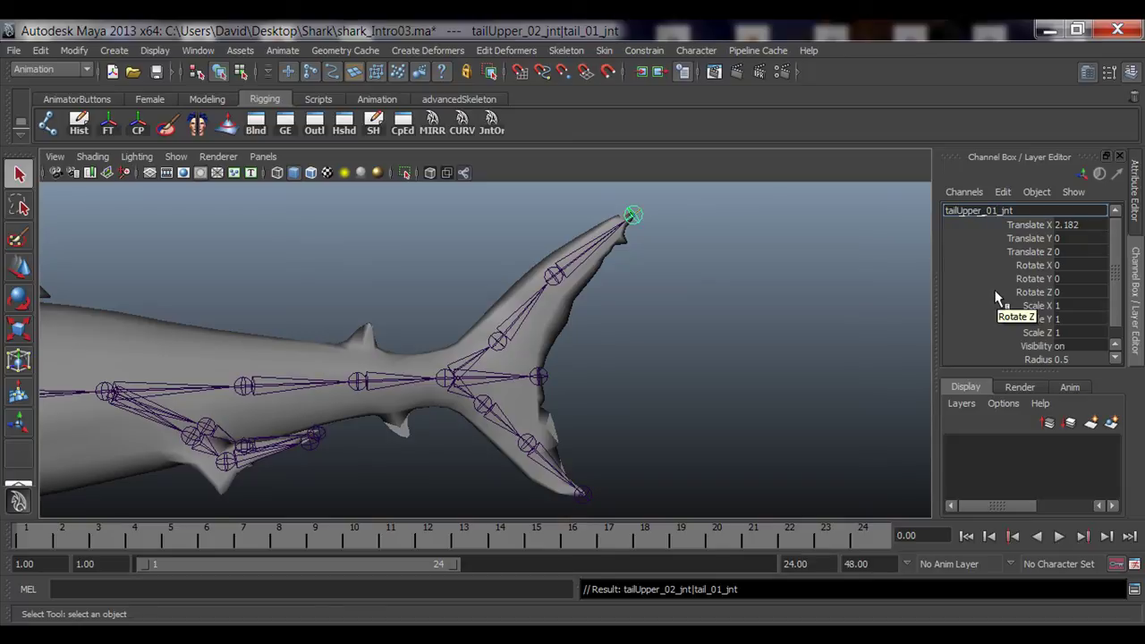
key("BackSpace")
key("BackSpace")
type("end")
key("BackSpace")
key("BackSpace")
key("BackSpace")
type("tip")
key("Return")
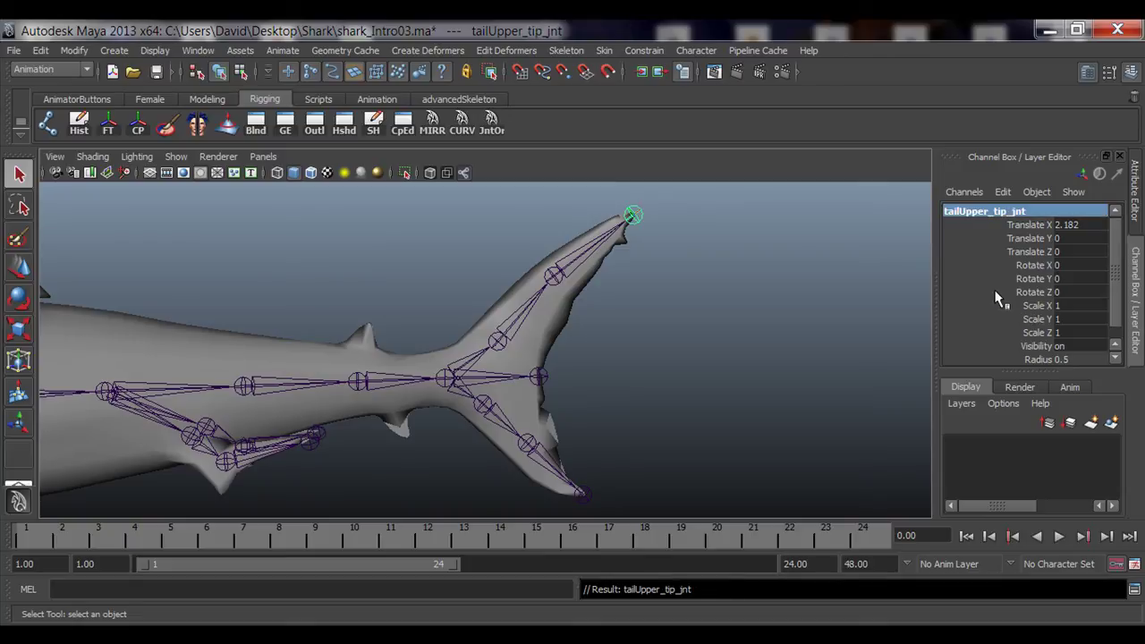
Rename the first joint of the lower tail fin lobe as tailBottom_01_jnt and copy that name
middle_click_drag(508, 409, 508, 379, "alt")
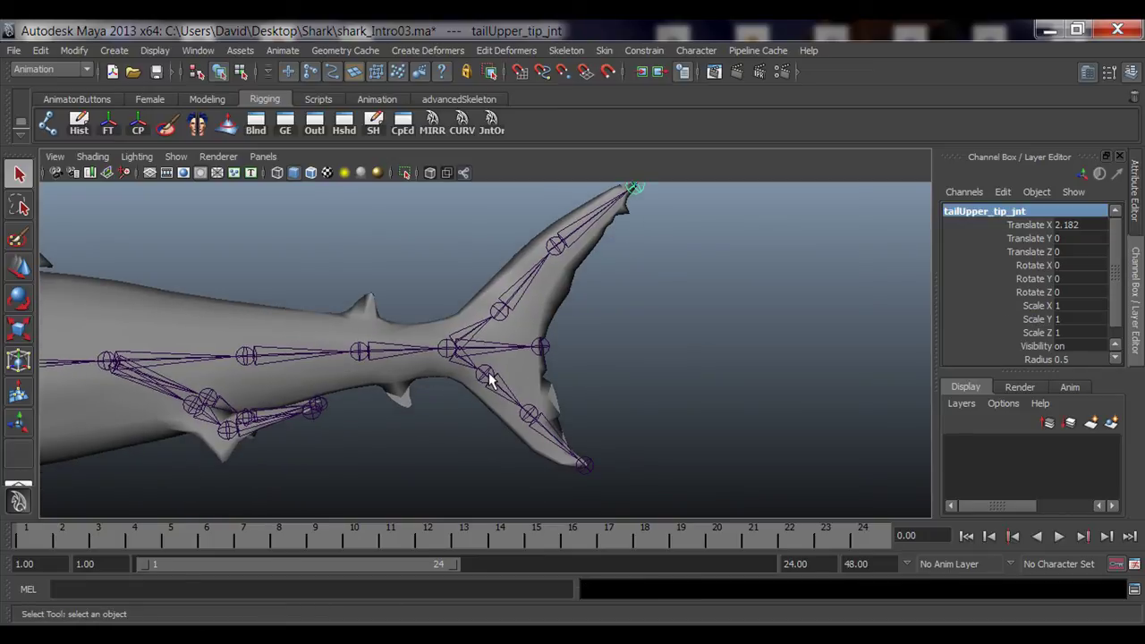
left_click(486, 381)
middle_click_drag(647, 324, 632, 353, "alt")
double_click(957, 212)
type("tailUpper_01_jnt")
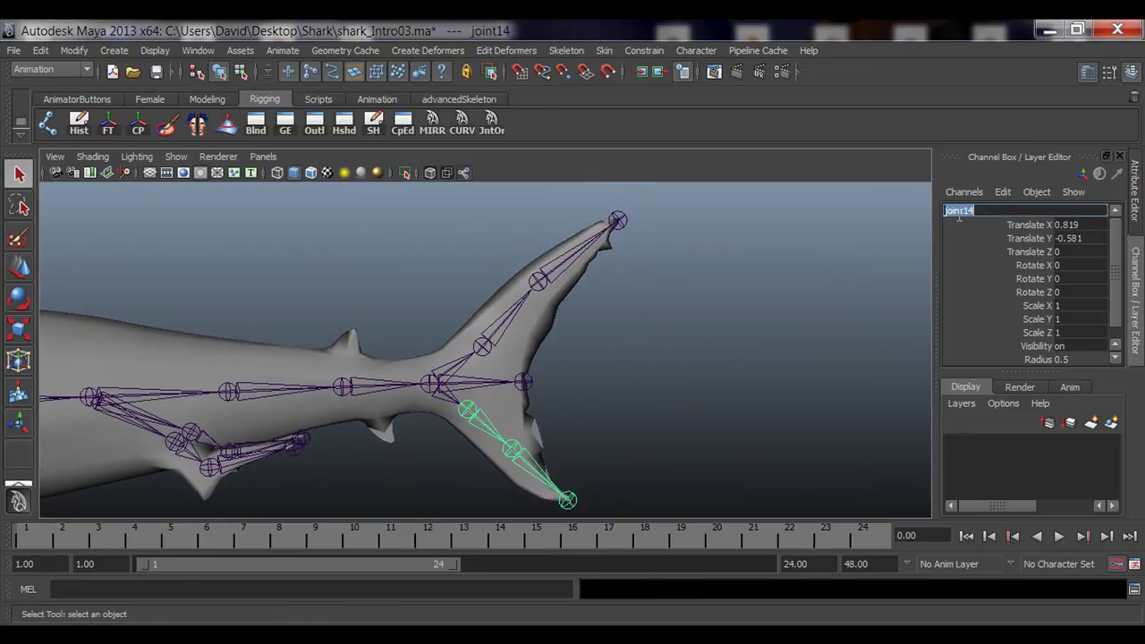
key("Left")
key("Left")
key("Left")
key("Left")
key("Left")
key("Left")
key("Left")
key("BackSpace")
key("BackSpace")
key("BackSpace")
key("BackSpace")
key("BackSpace")
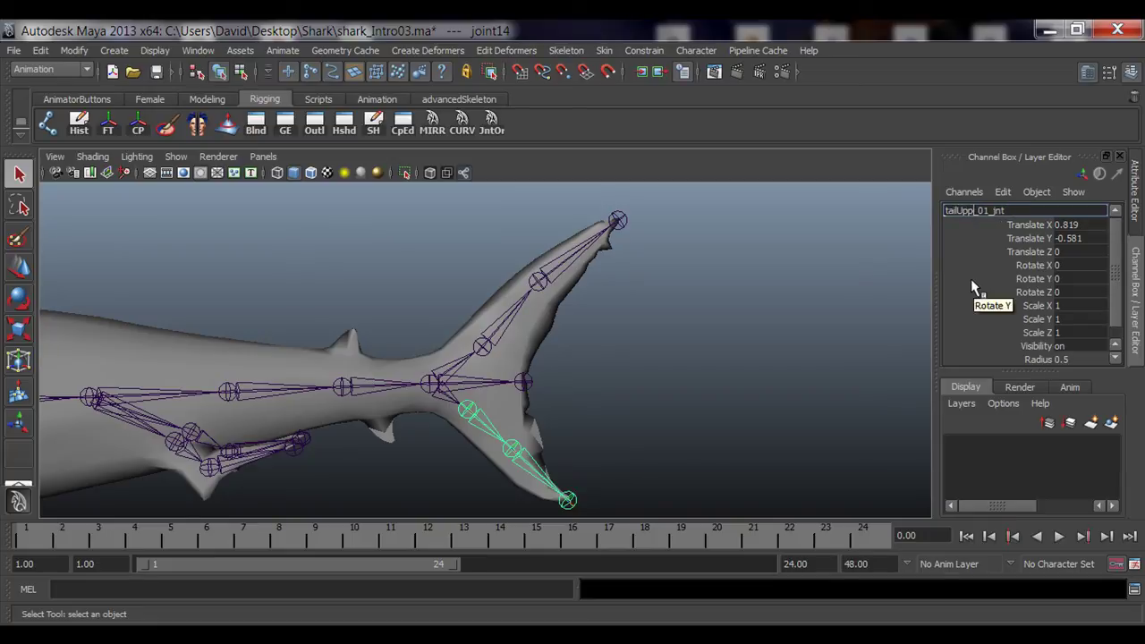
type("Bottom")
left_click(1033, 210)
key("Return")
key("ctrl+c")
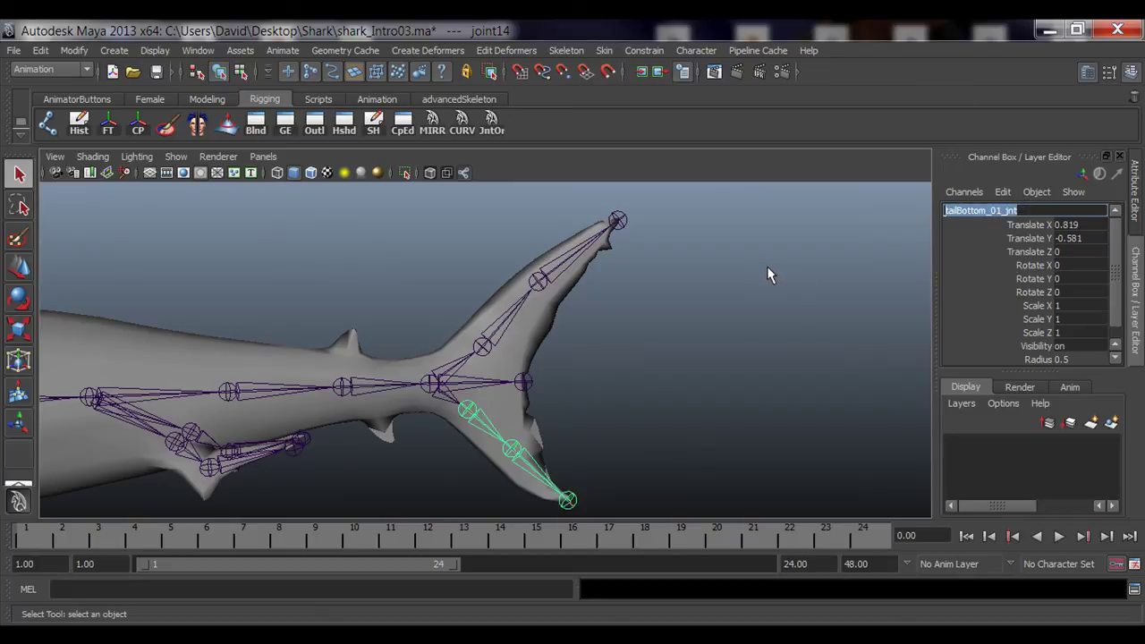
Rename the middle joint of the lower tail fin lobe as tailBottom_02_jnt, reusing the copied name
left_click(512, 449)
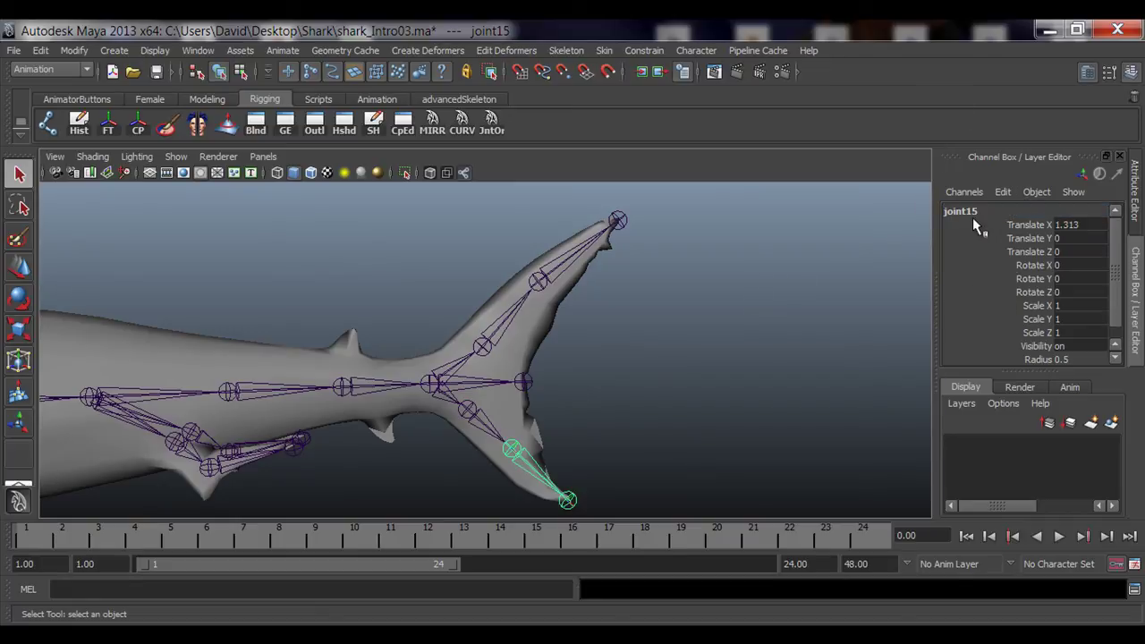
left_click(977, 210)
key("ctrl+v")
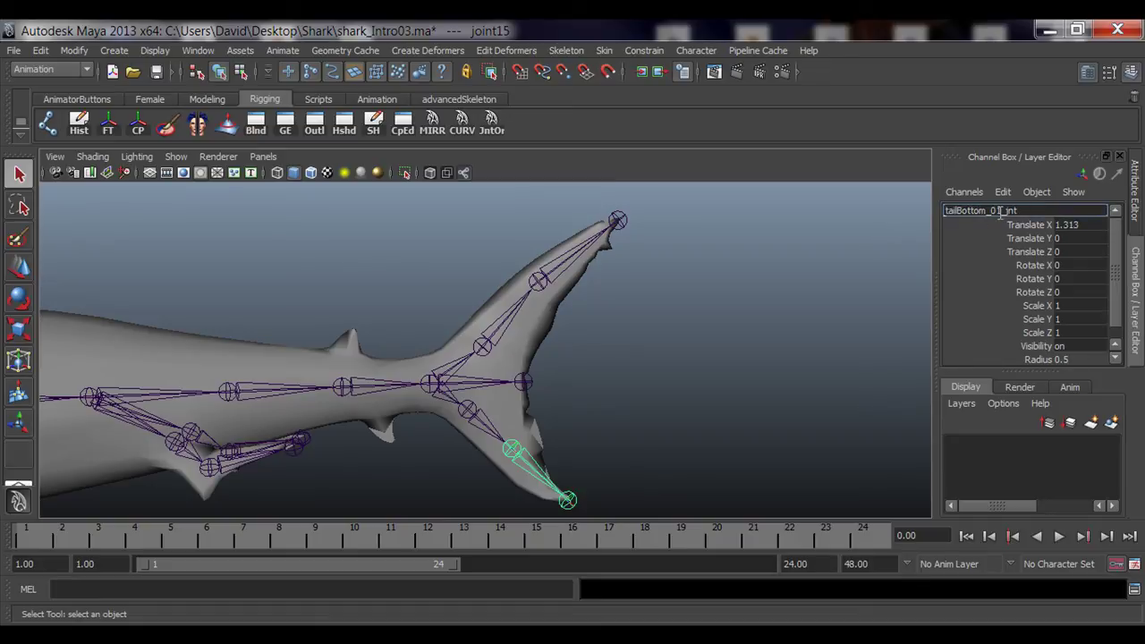
left_click(999, 210)
key("BackSpace")
type("2")
key("Return")
Rename the end joint of the lower tail fin lobe as tailBottom_tip_jnt
key("Down")
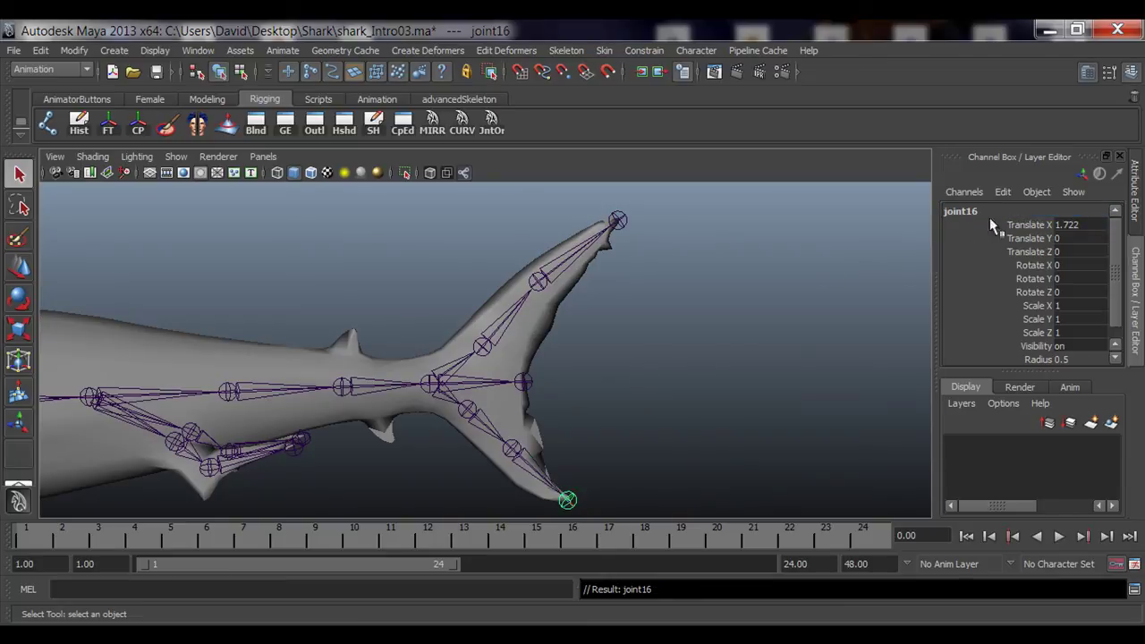
double_click(979, 212)
key("ctrl+v")
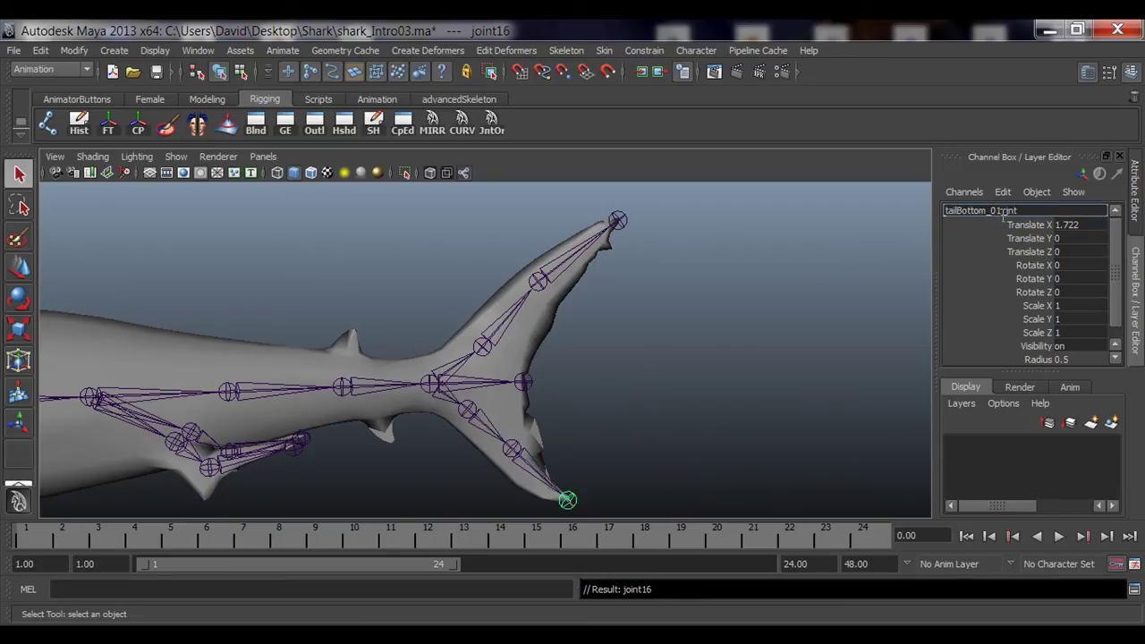
key("Left")
key("Left")
key("Left")
key("Left")
key("BackSpace")
key("BackSpace")
type("tip")
key("Return")
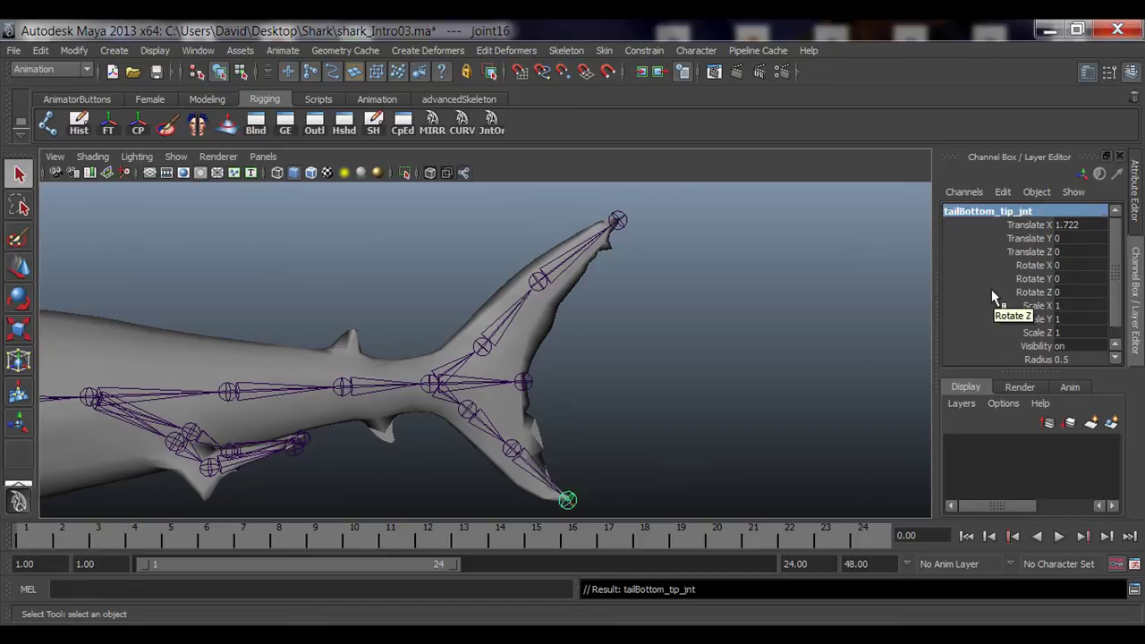
Select the first joint of the near pelvic fin chain on the shark's rear underside and open its name for editing
middle_click_drag(416, 374, 672, 301, "alt")
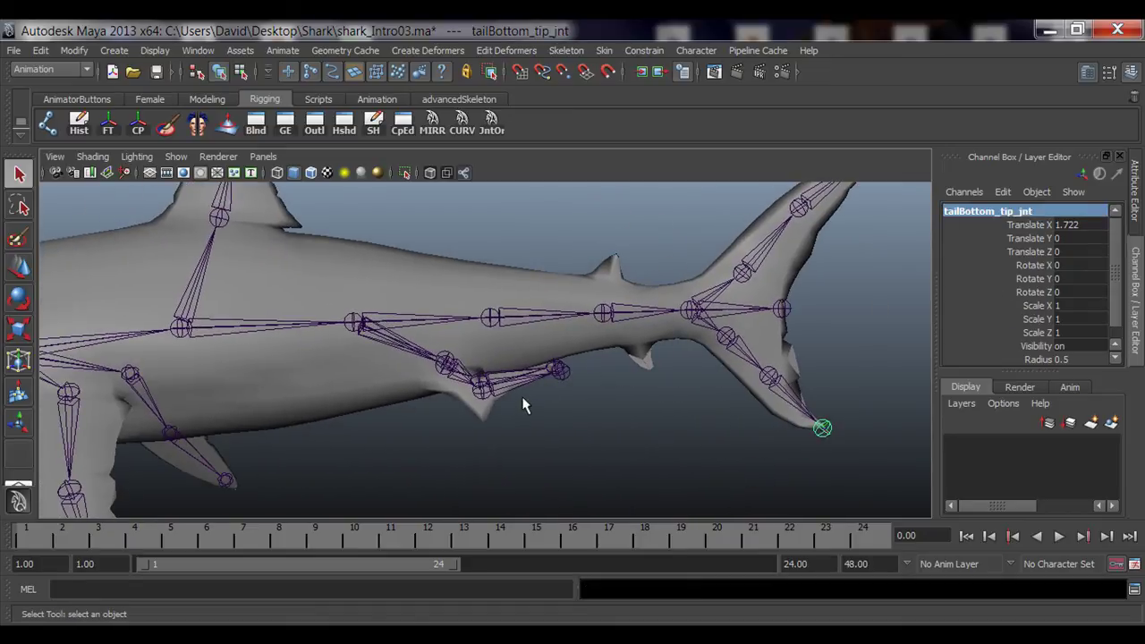
middle_click_drag(621, 380, 699, 337, "alt")
left_click_drag(501, 380, 509, 349, "alt")
scroll(575, 392, "up", 3)
left_click_drag(575, 392, 514, 401, "alt")
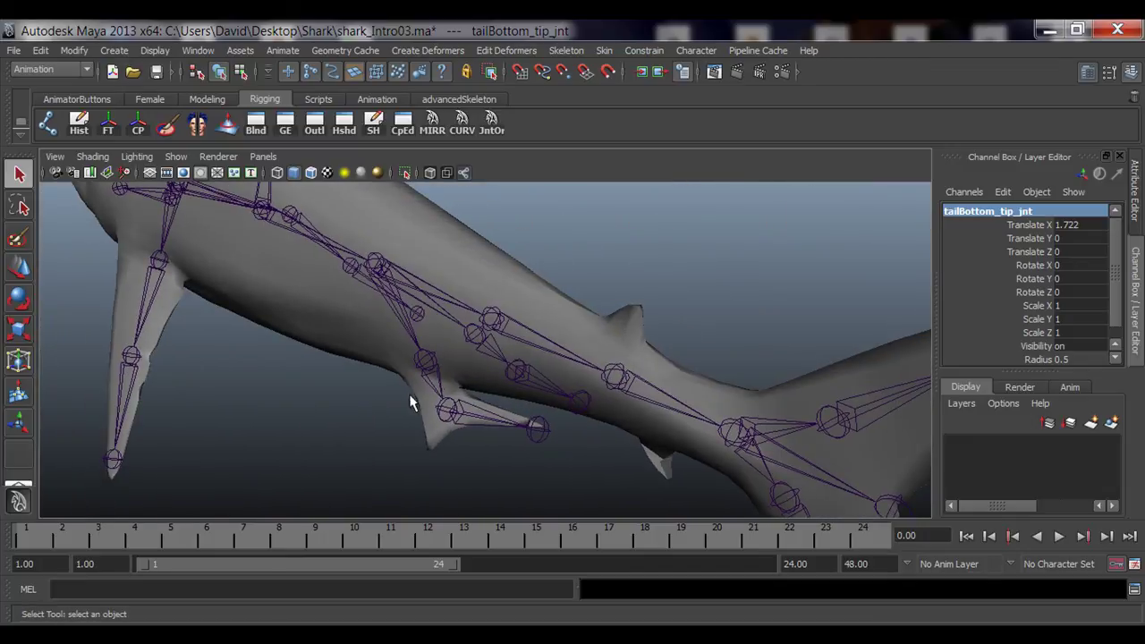
left_click_drag(435, 409, 582, 396, "alt")
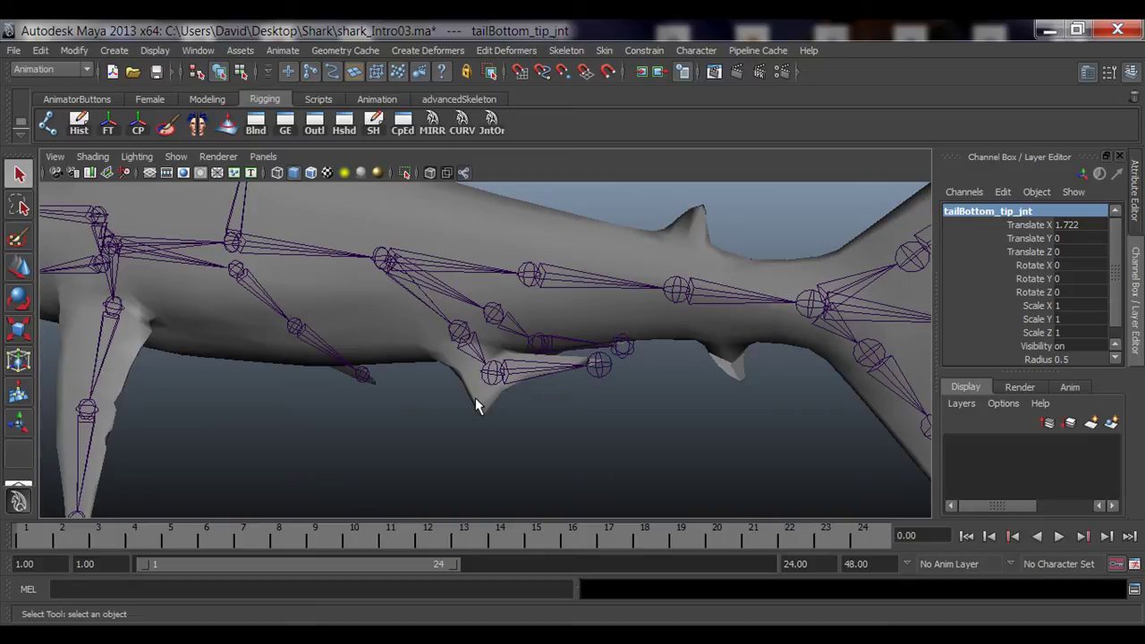
left_click_drag(475, 399, 366, 403, "alt")
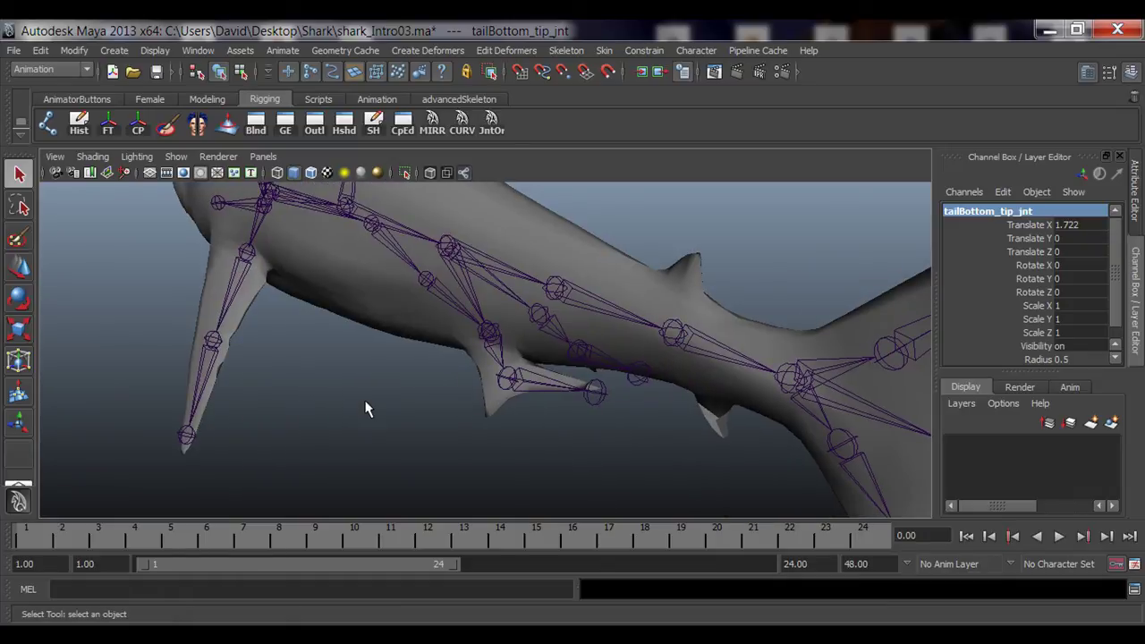
left_click_drag(364, 387, 409, 402, "alt")
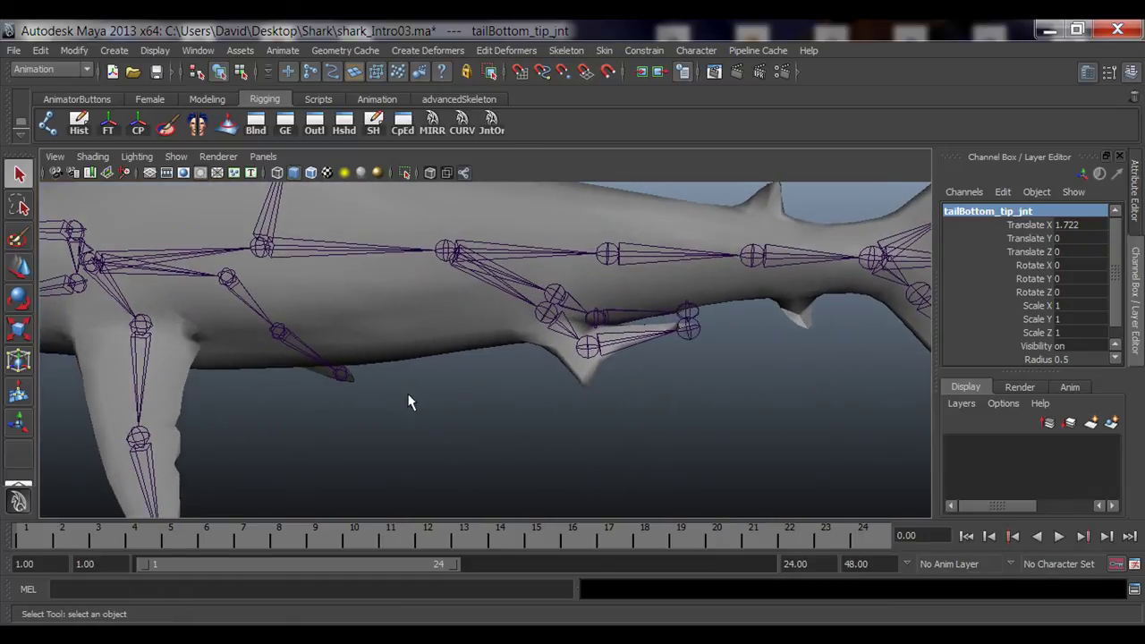
right_click_drag(409, 402, 544, 343, "alt")
left_click(544, 343)
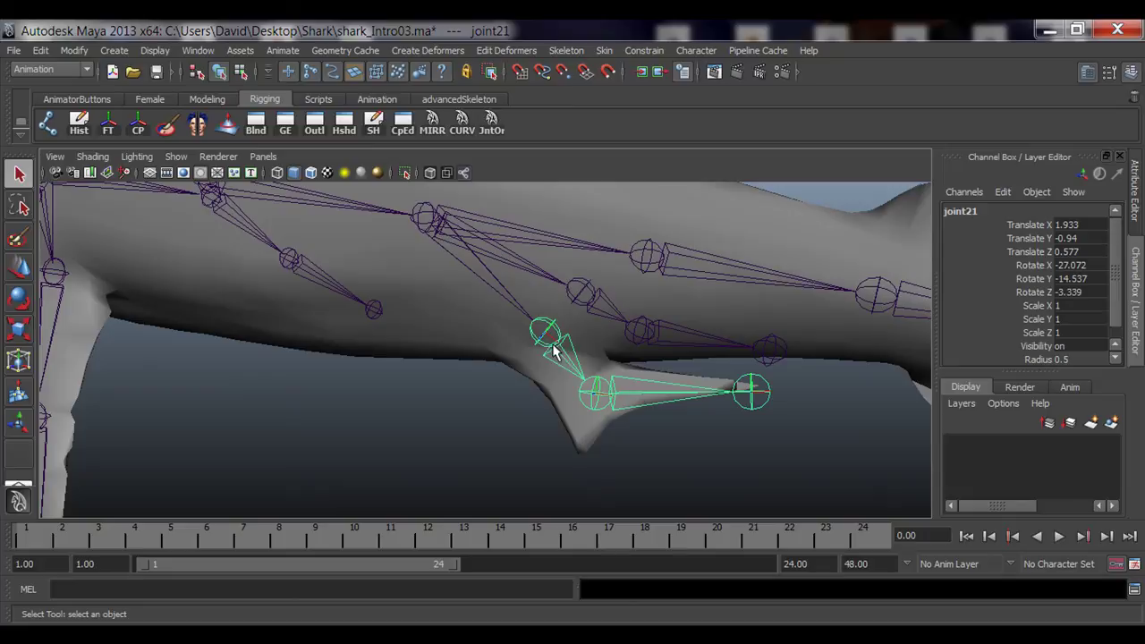
double_click(962, 211)
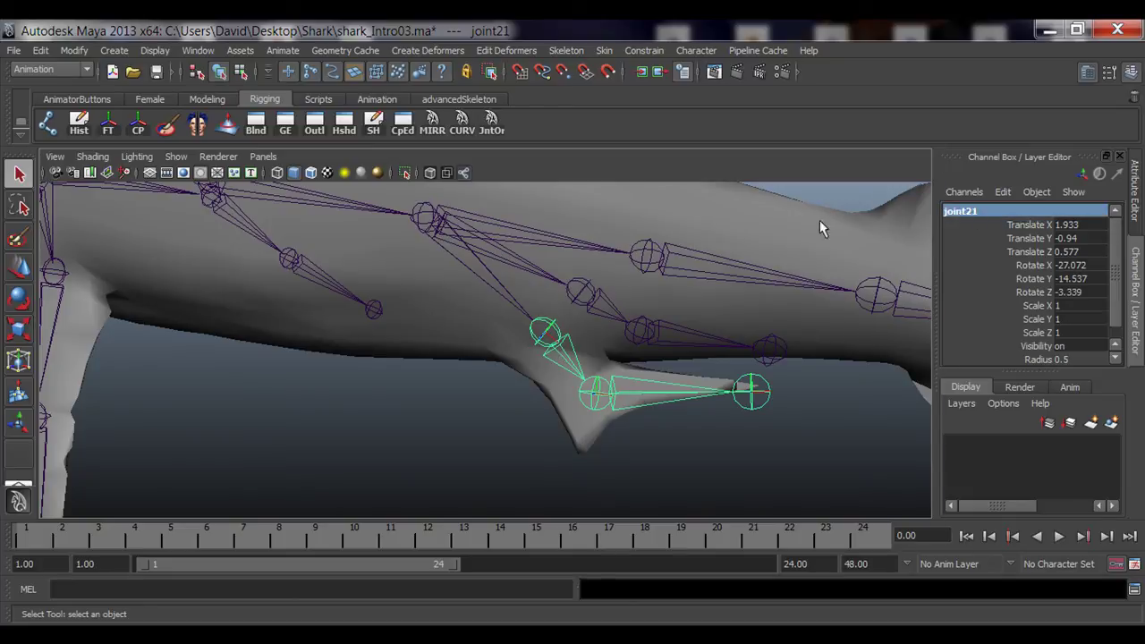
Examine the shark from behind, the side and the front to determine which side of the body the selected pelvic fin chain is on
left_click_drag(819, 220, 535, 340, "alt")
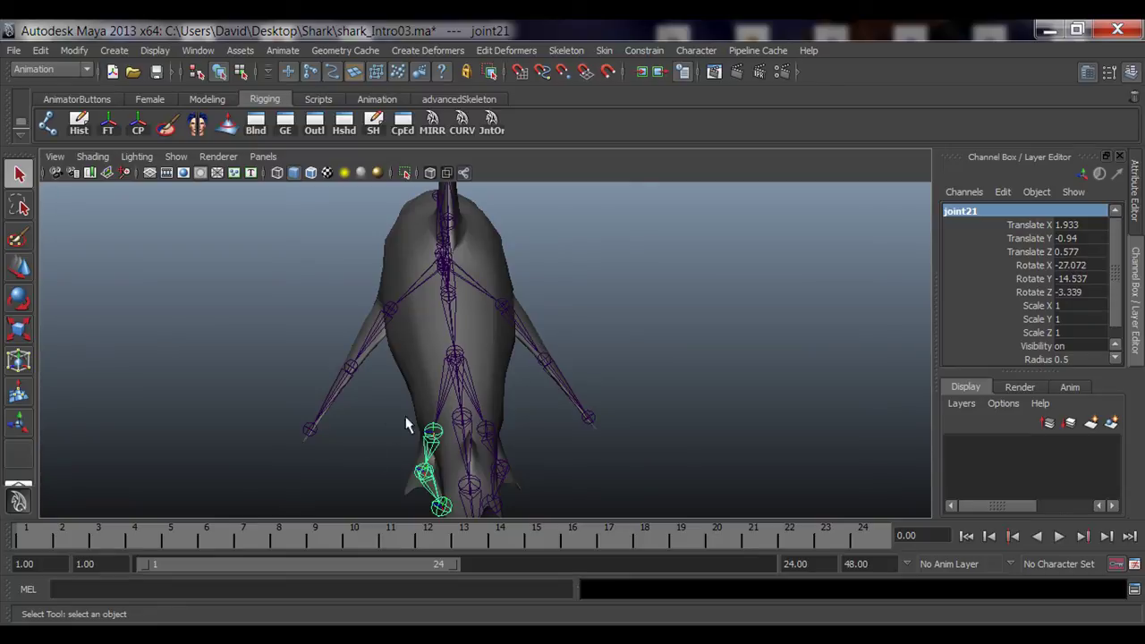
left_click_drag(403, 426, 468, 427, "alt")
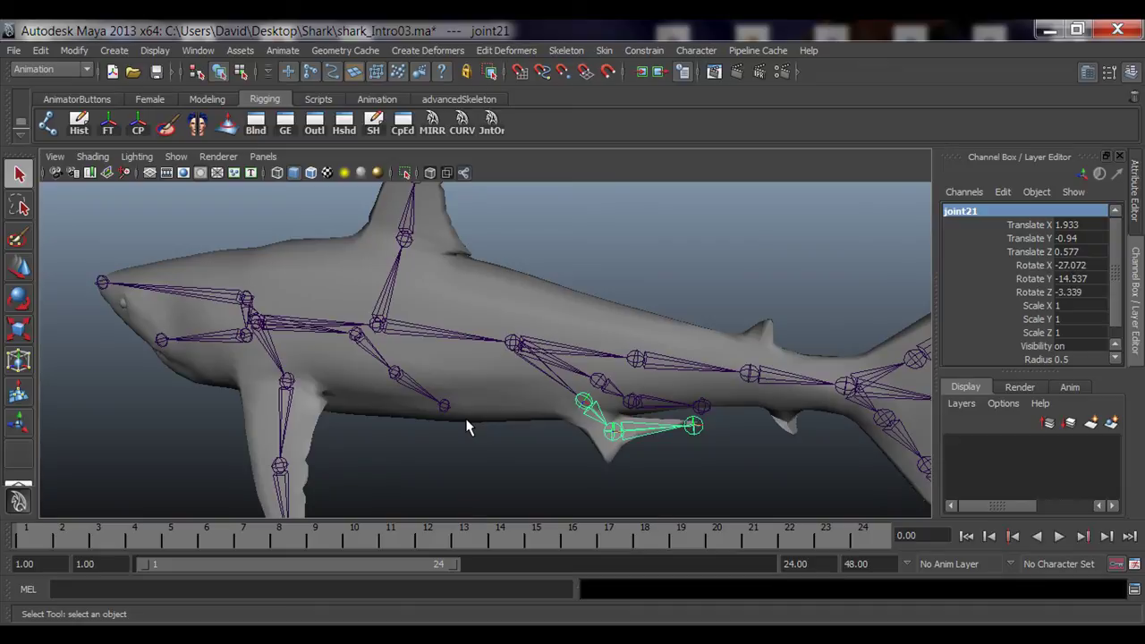
left_click_drag(582, 447, 357, 434, "alt")
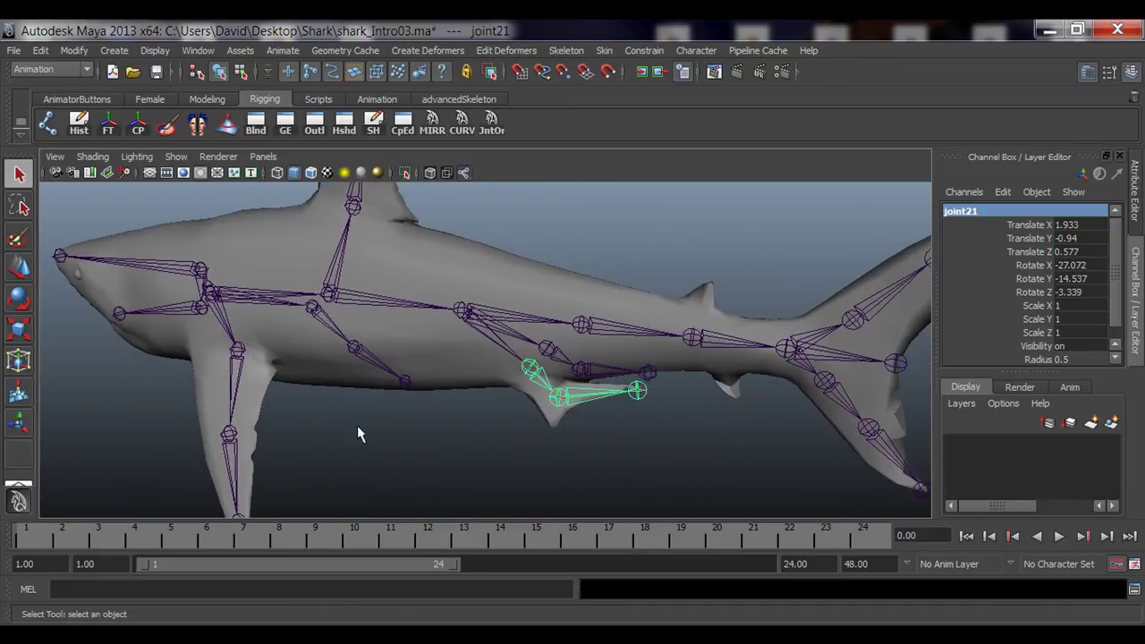
scroll(357, 434, "up", 3)
middle_click_drag(357, 434, 511, 447, "alt")
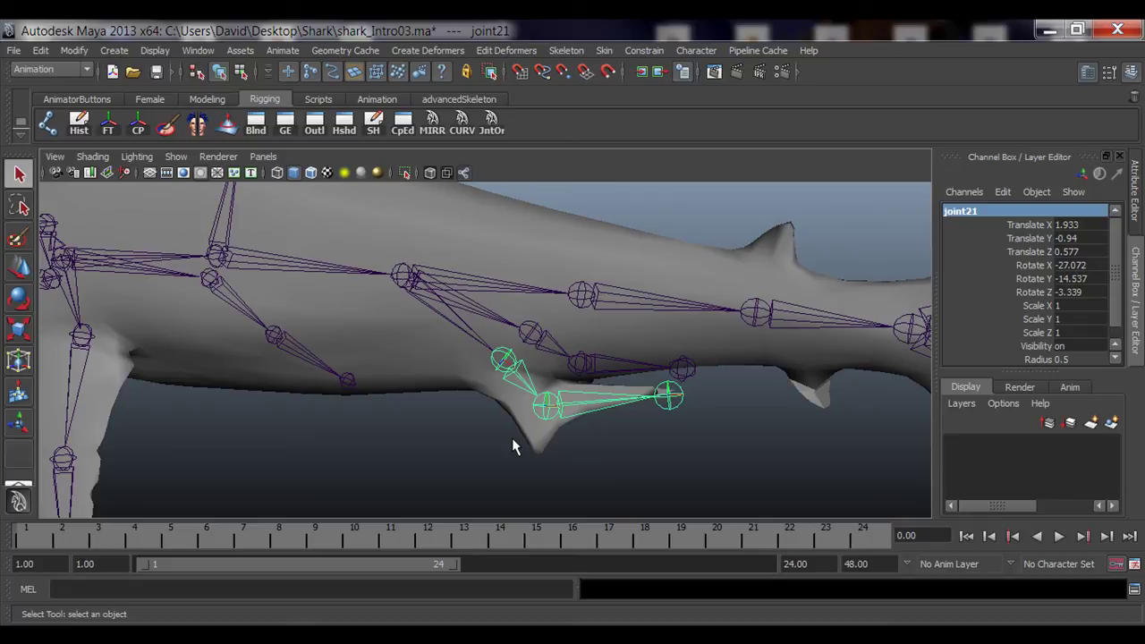
left_click_drag(512, 437, 525, 384, "alt")
right_click_drag(525, 384, 555, 400, "alt")
scroll(739, 390, "down", 5)
scroll(686, 391, "up", 2)
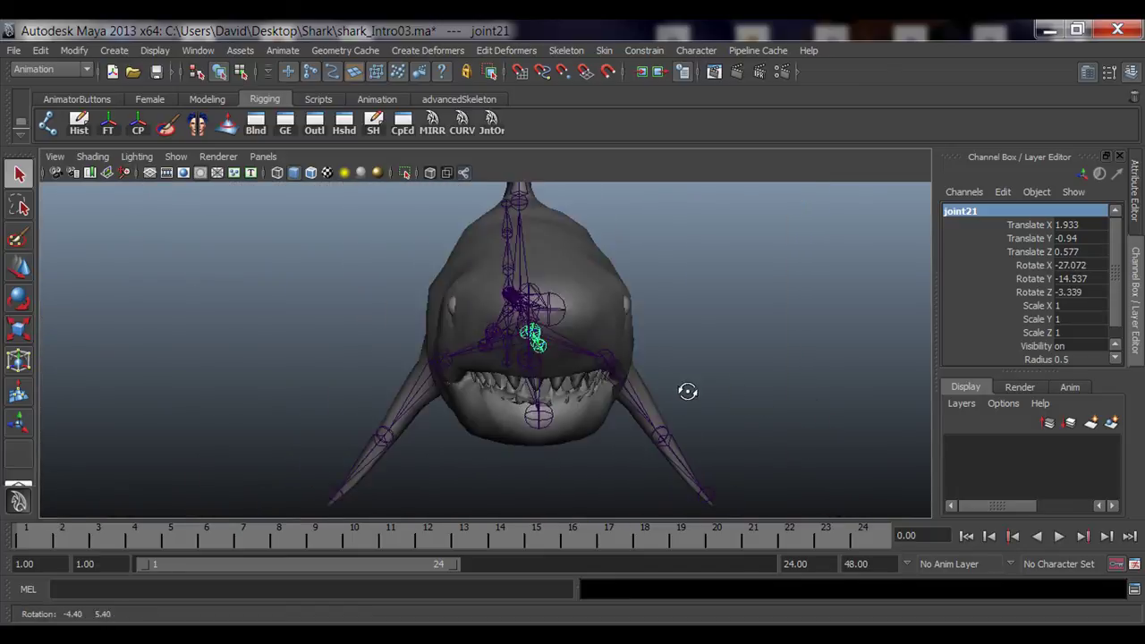
scroll(661, 383, "up", 1)
scroll(661, 383, "up", 1)
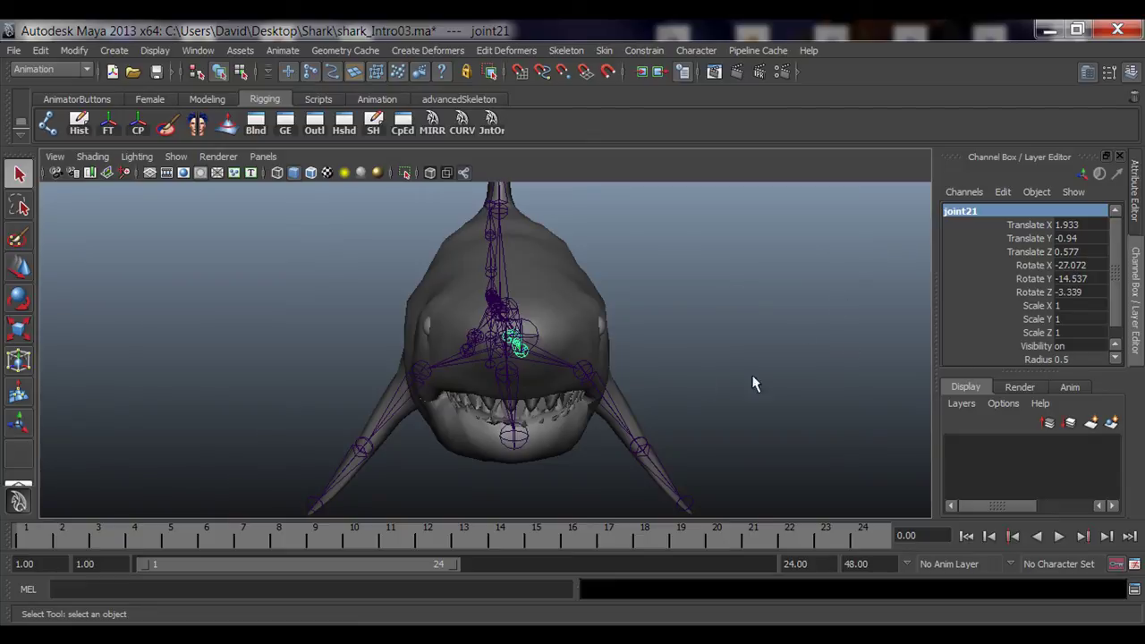
left_click_drag(789, 315, 678, 334, "alt")
scroll(409, 394, "up", 1)
scroll(440, 386, "up", 3)
Rename the first joint of the near pelvic fin chain as left_smallFin_01_jnt and copy the name
left_click(476, 330)
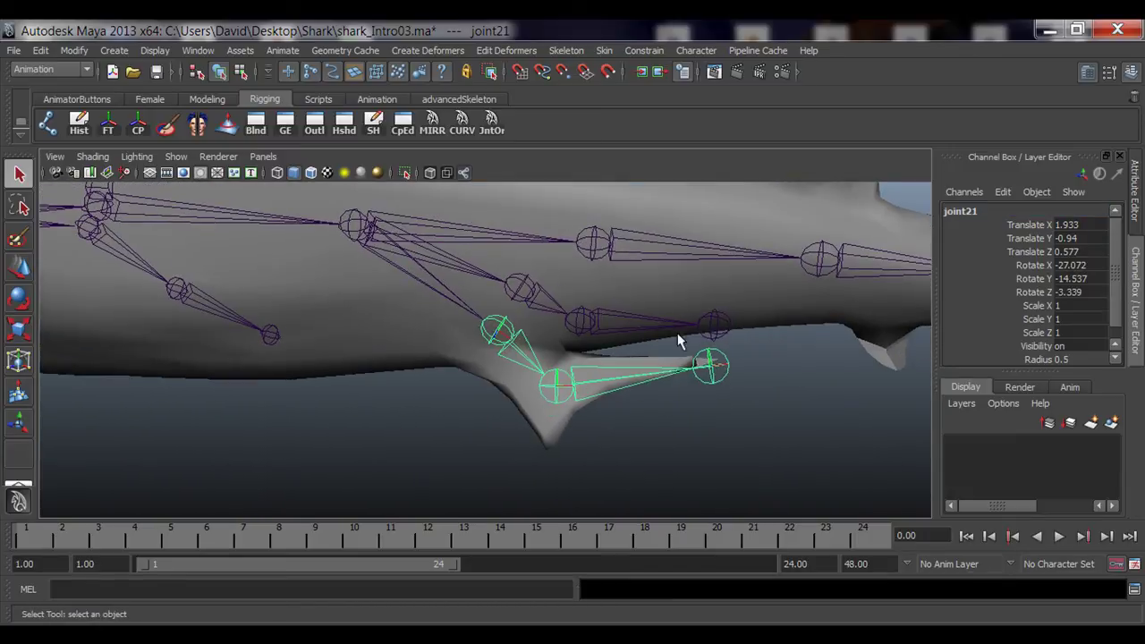
double_click(970, 215)
type("left")
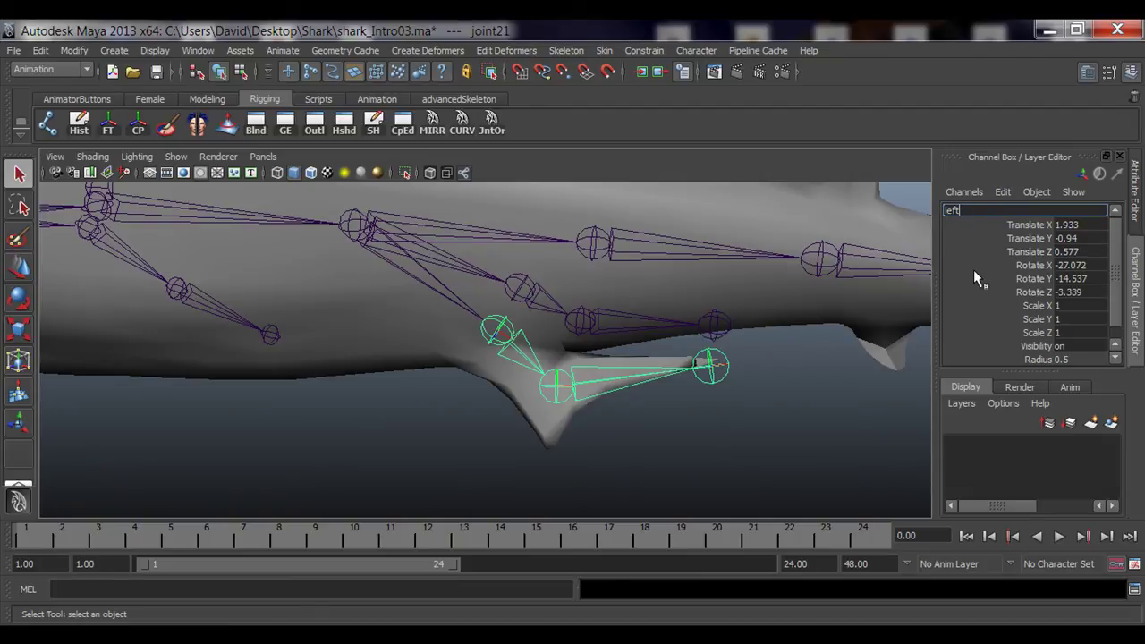
key("Return")
left_click_drag(760, 394, 344, 367, "alt")
left_click(970, 215)
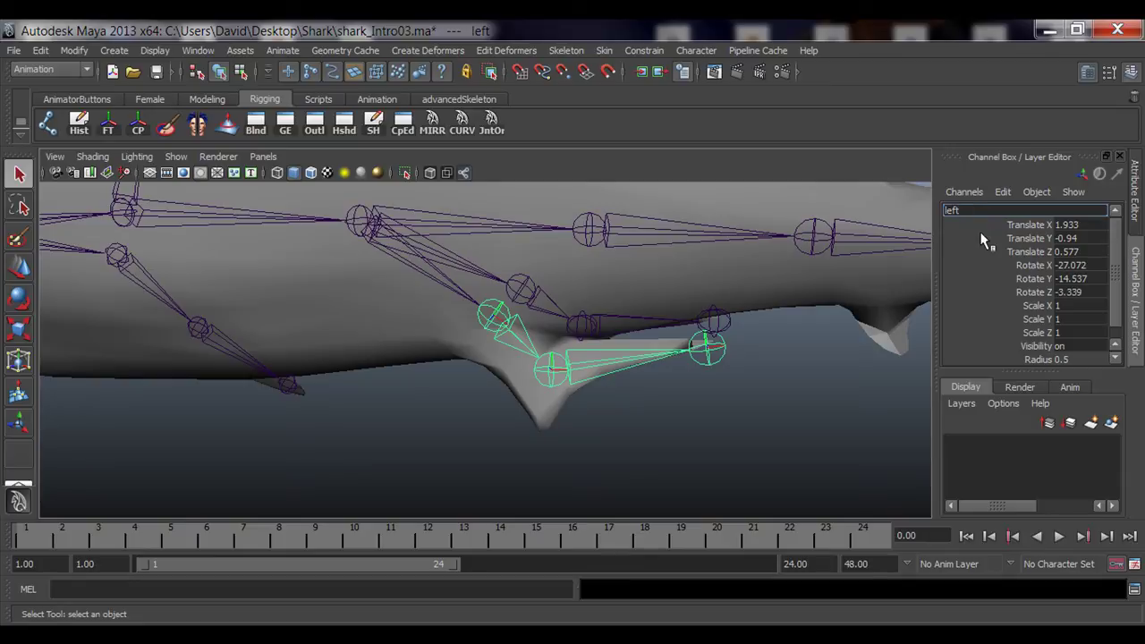
type("_smallFin_01_jnt")
left_click_drag(996, 210, 965, 211)
mouse_move(963, 212)
left_mouse_down()
mouse_move(999, 214)
mouse_move(946, 212)
left_mouse_up()
key("ctrl+c")
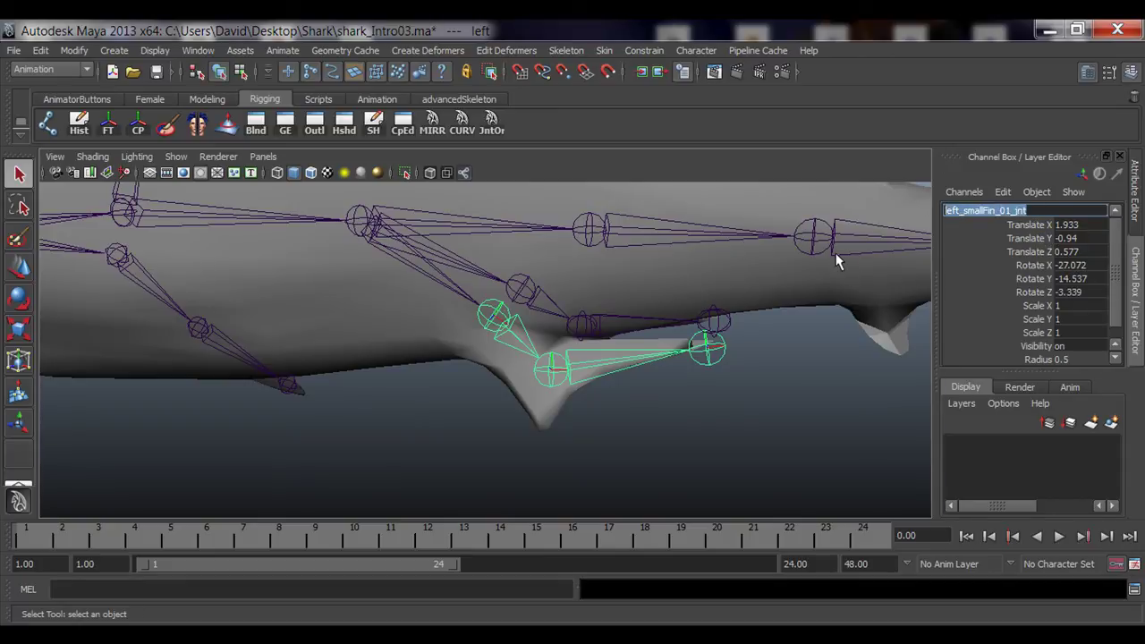
Rename the middle joint of the left pelvic fin chain as left_smallFin_02_jnt, reusing the copied name
left_click(548, 370)
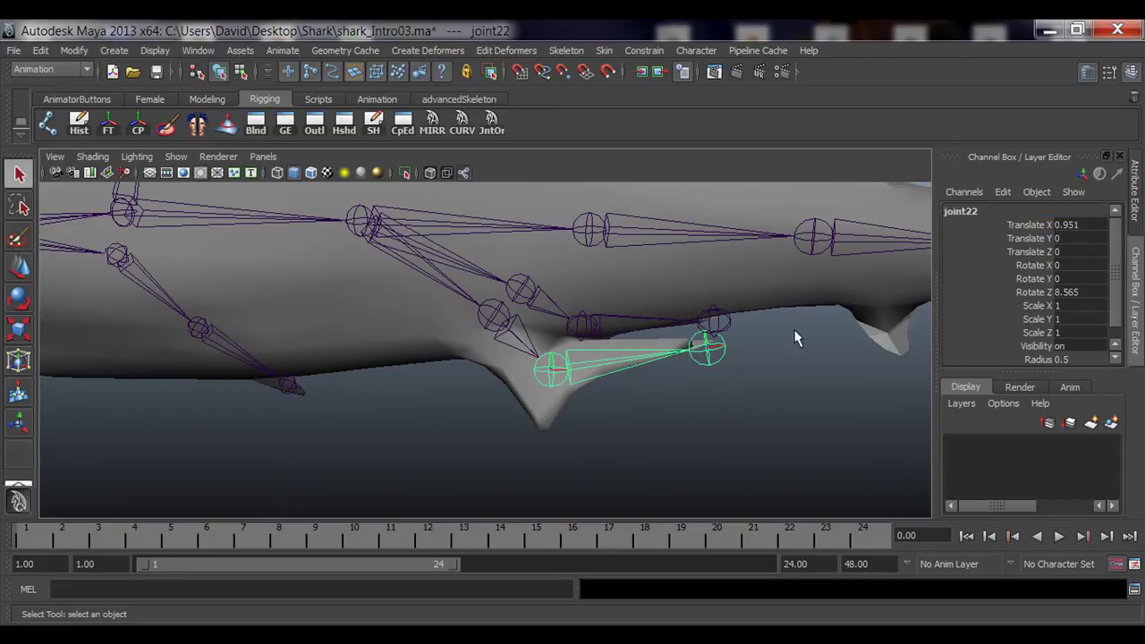
left_click(1046, 292)
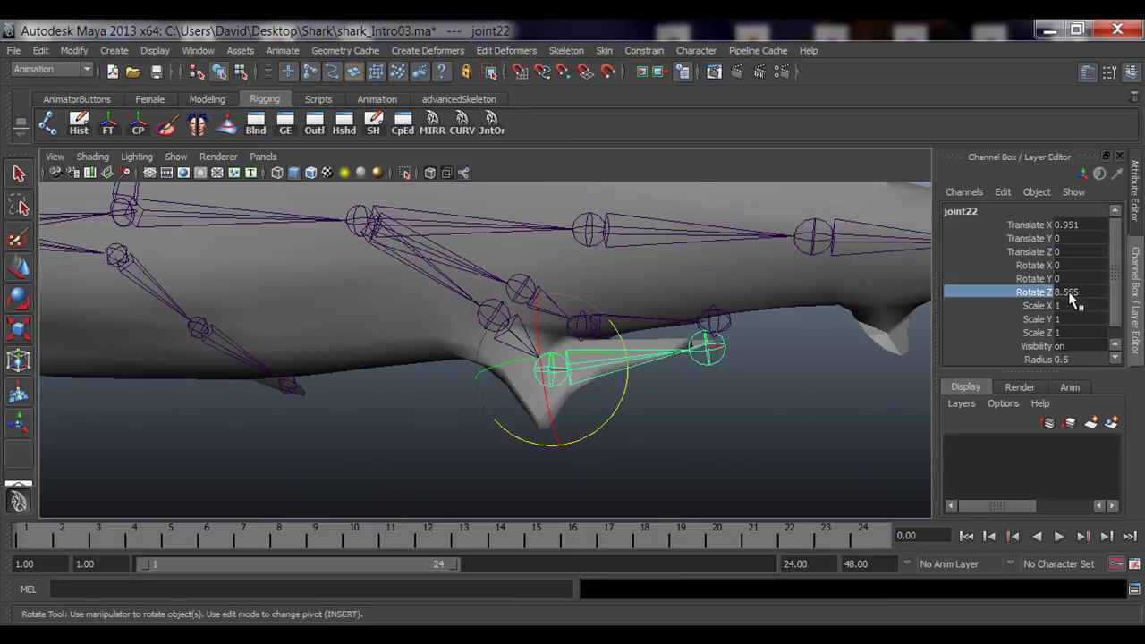
key("q")
left_click(797, 414)
left_click(596, 360)
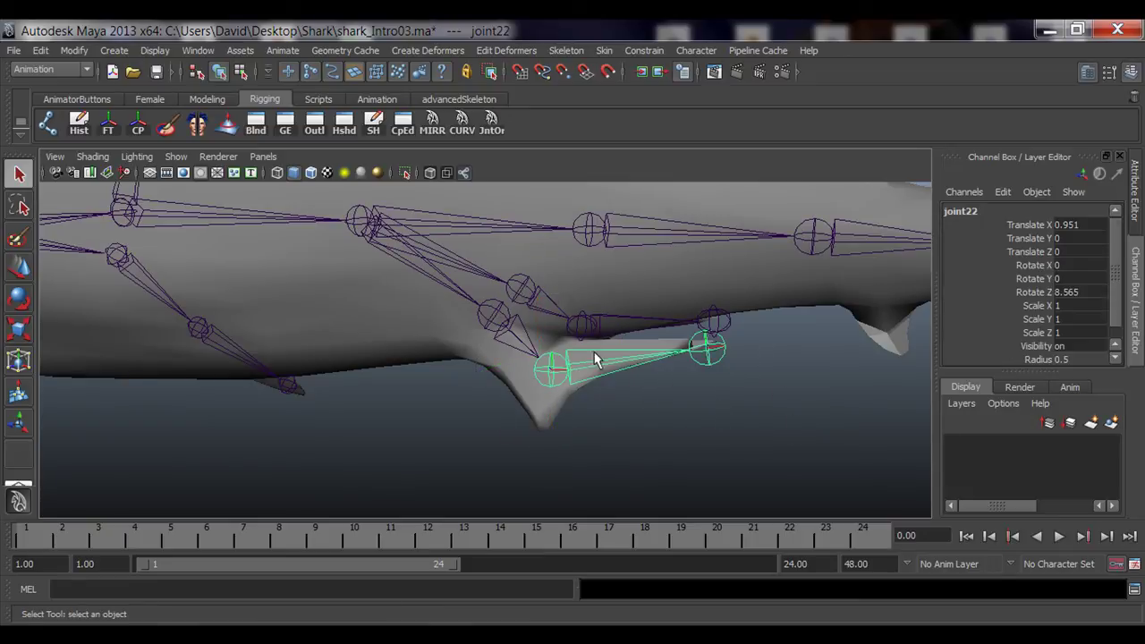
left_click(963, 212)
key("ctrl+v")
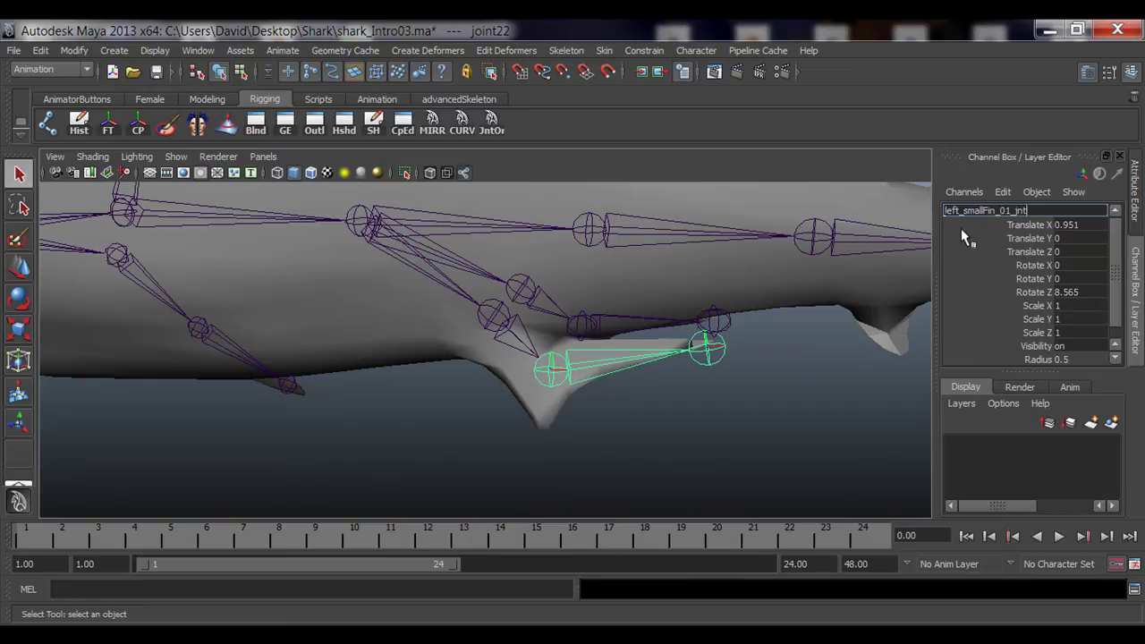
key("Left")
key("Left")
key("Left")
key("Left")
key("BackSpace")
type("2")
key("Return")
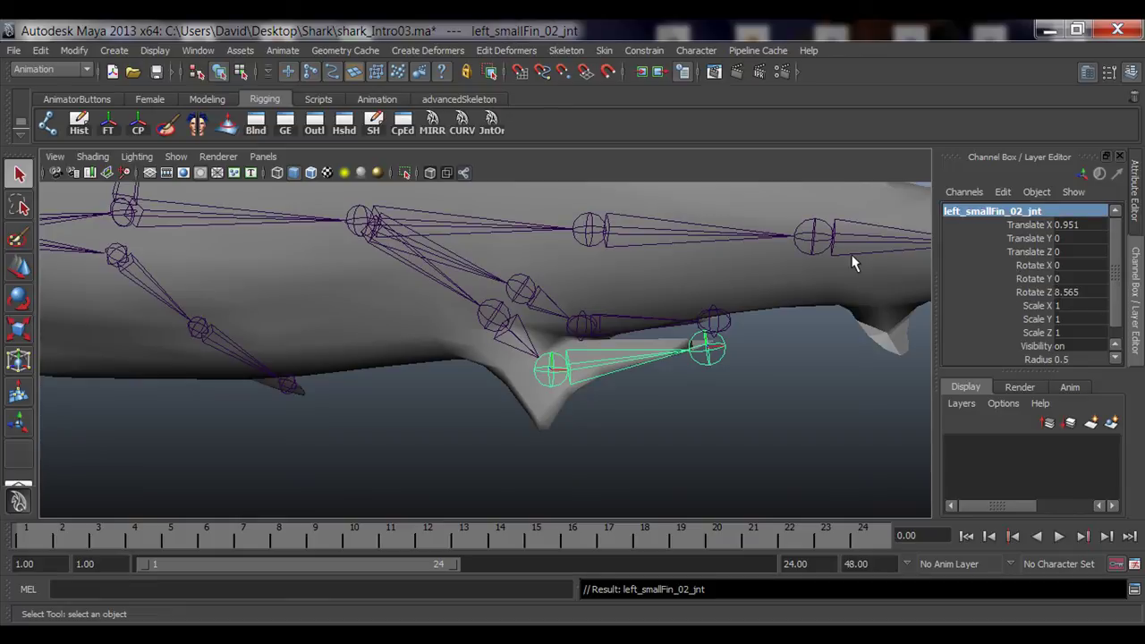
Rename the end joint of the left pelvic fin chain as left_smallFin_tip_jnt
left_click(713, 349)
left_click(983, 212)
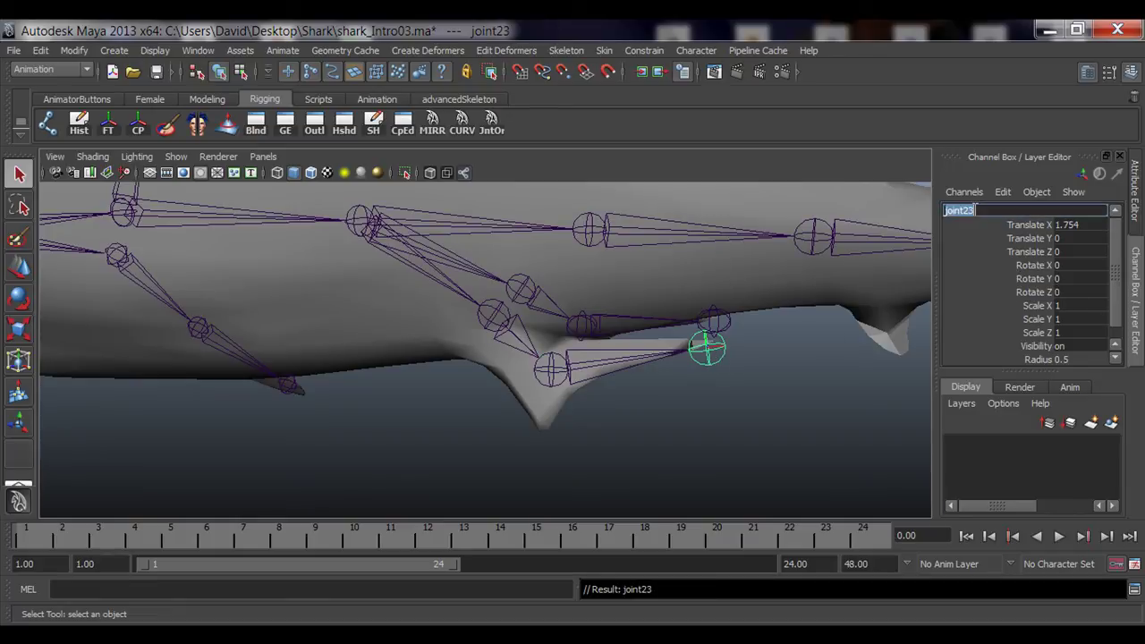
key("ctrl+v")
key("Left")
key("Left")
key("Left")
key("Left")
key("BackSpace")
key("BackSpace")
type("tip")
key("Return")
Freeze the transformations of the left pelvic fin chain from its first joint, left_smallFin_01_jnt
left_click_drag(558, 392, 597, 384, "alt")
left_click_drag(477, 378, 506, 358, "alt")
left_click(508, 351)
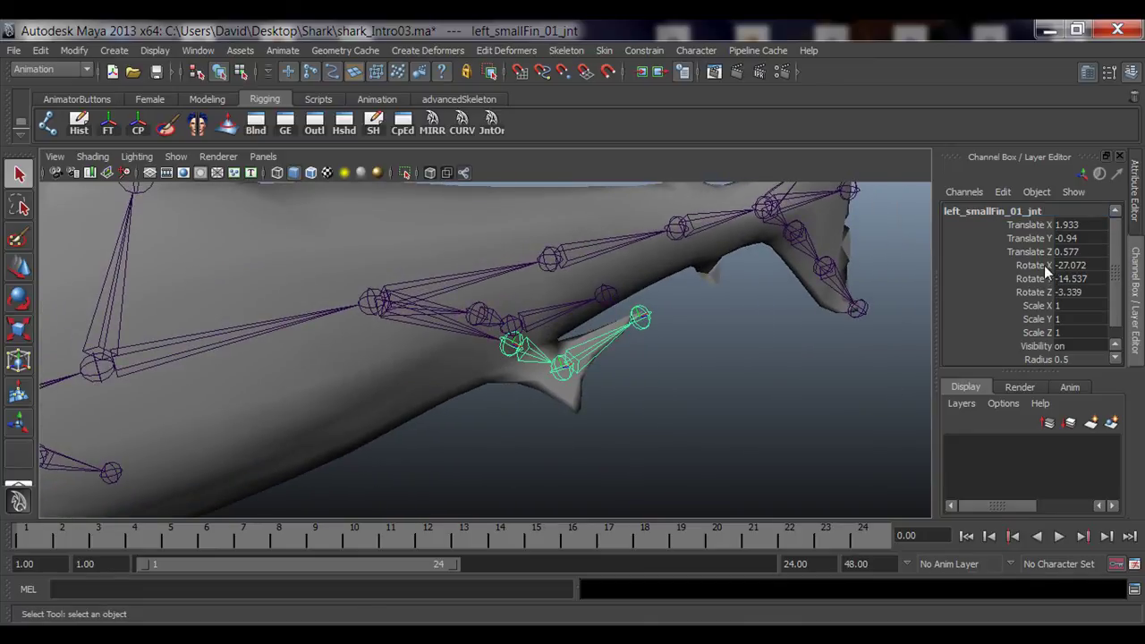
left_click_drag(1044, 265, 1045, 297)
left_click_drag(603, 380, 653, 413, "alt")
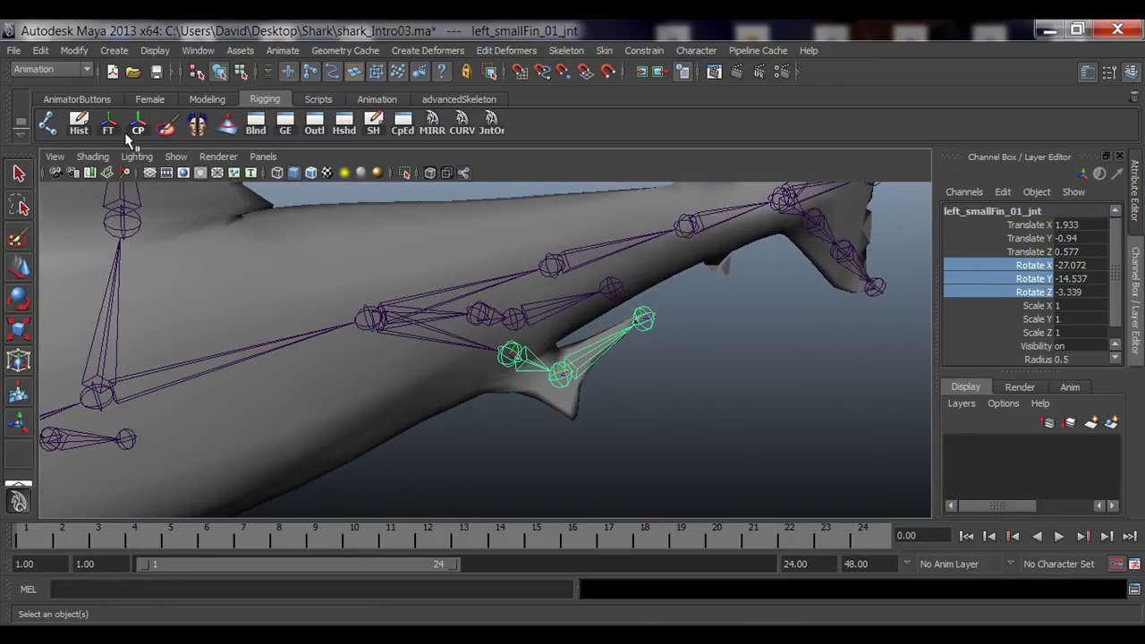
left_click(107, 124)
Check the rotation axes and channel values of the left pelvic fin joints from the base to the tip
key("e")
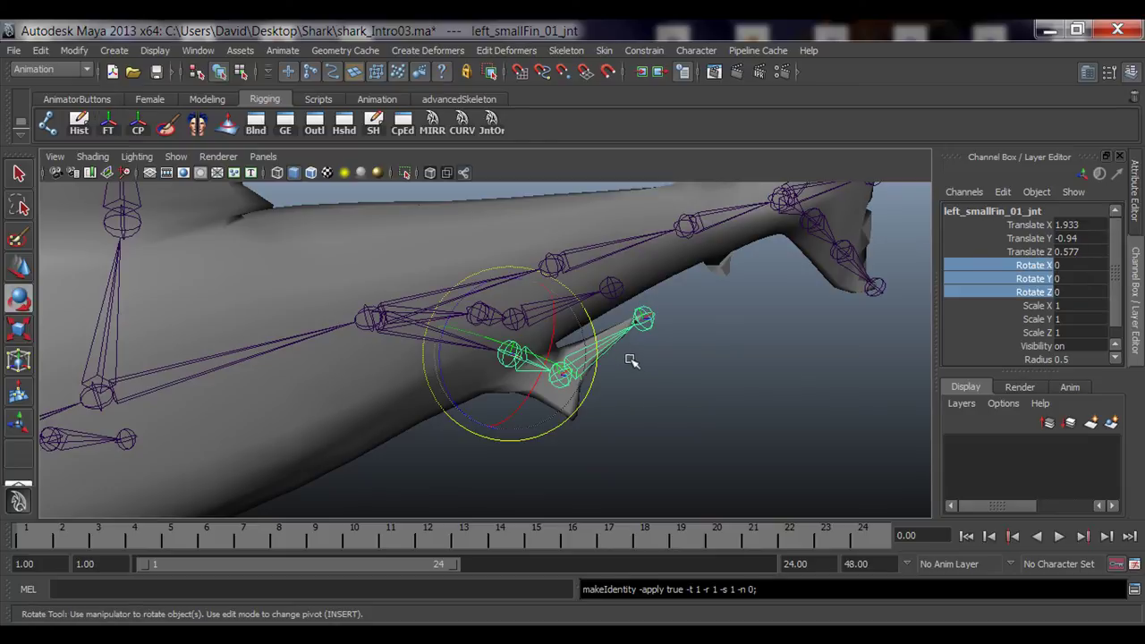
left_click_drag(557, 358, 583, 391, "alt")
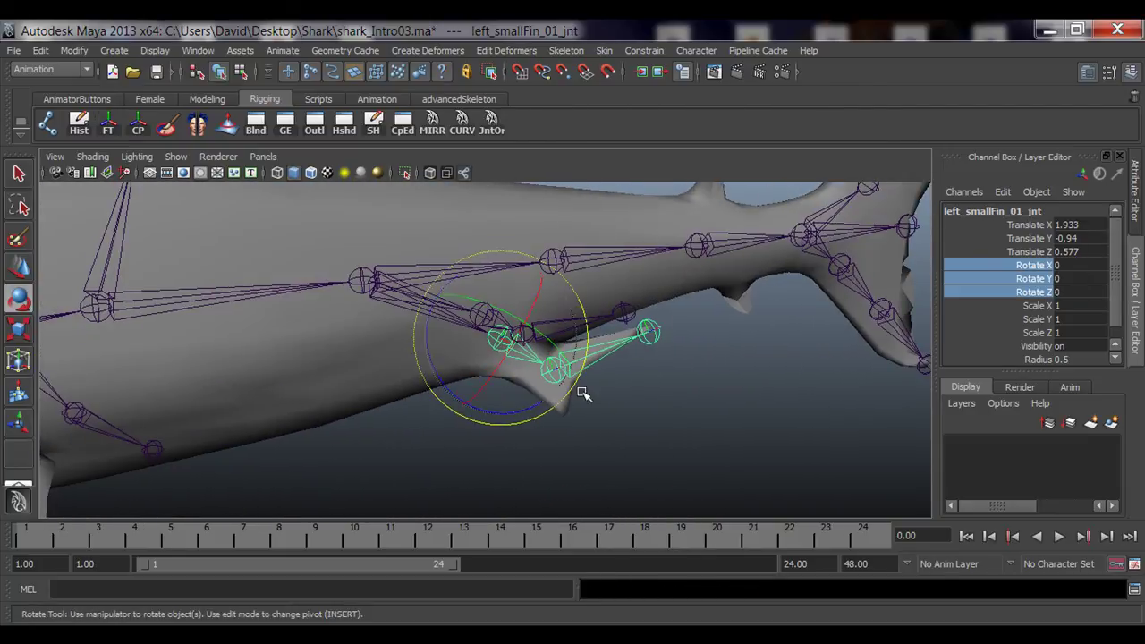
key("q")
left_click_drag(491, 412, 601, 376, "alt")
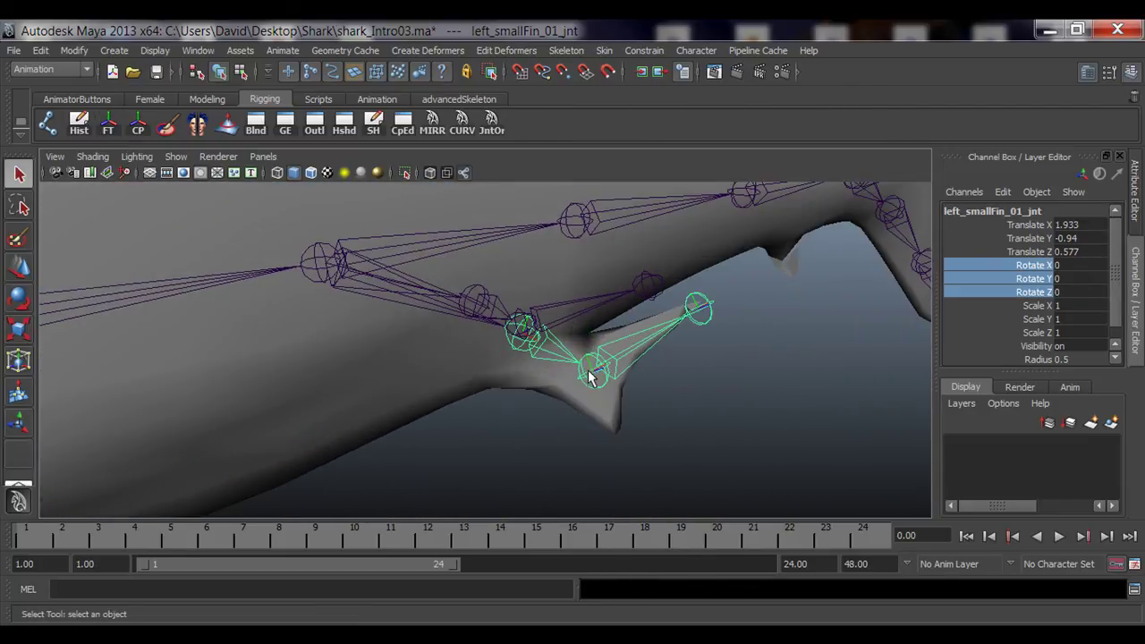
left_click(598, 374)
left_click_drag(435, 409, 701, 349, "alt")
key("e")
key("q")
left_click(697, 324)
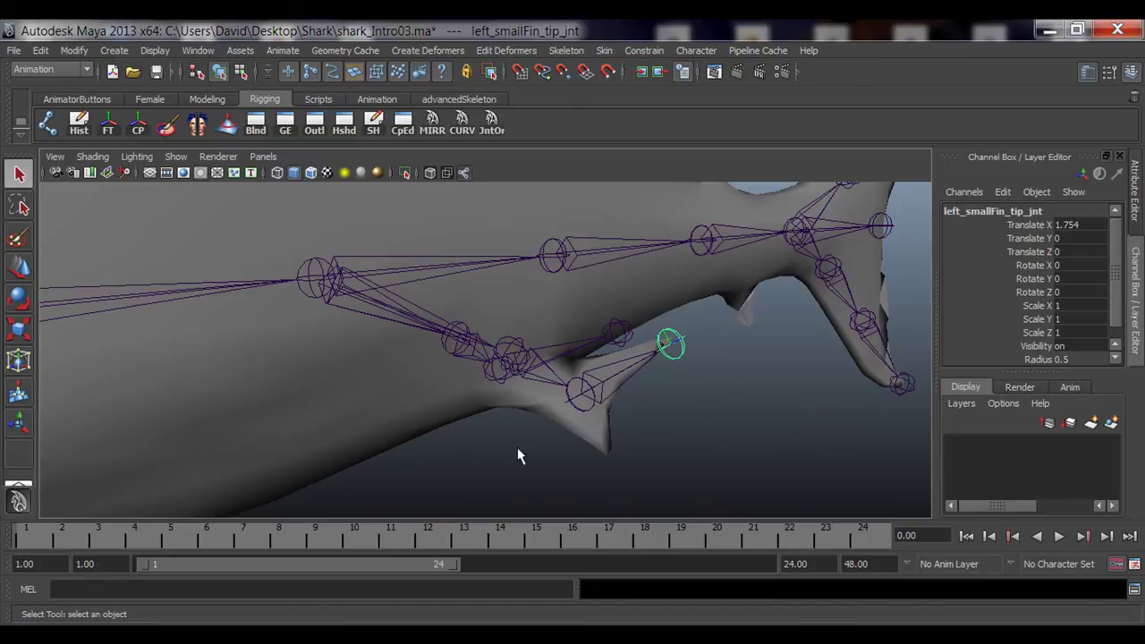
left_click_drag(517, 450, 558, 439, "alt")
Delete the old, unnamed pelvic fin joint chain on the opposite side of the shark
left_click(630, 366)
left_click_drag(630, 366, 473, 430, "alt")
left_click(491, 327)
key("Delete")
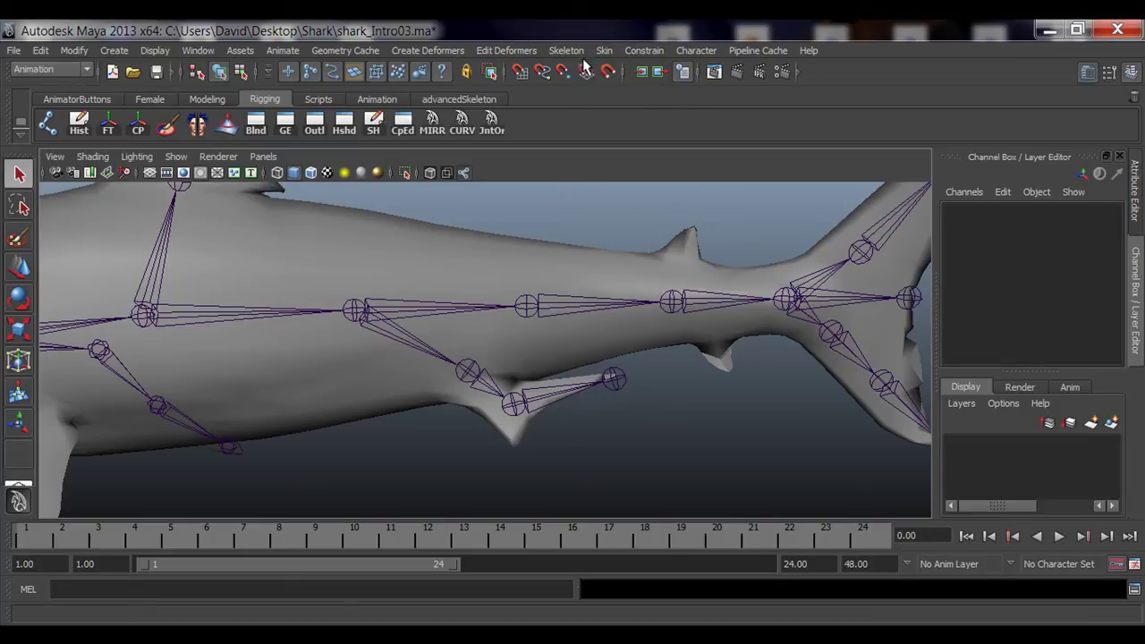
Mirror the left_smallFin_01_jnt chain across YZ with the Behavior function, replacing "left" with "right" in the joint names
left_click(469, 372)
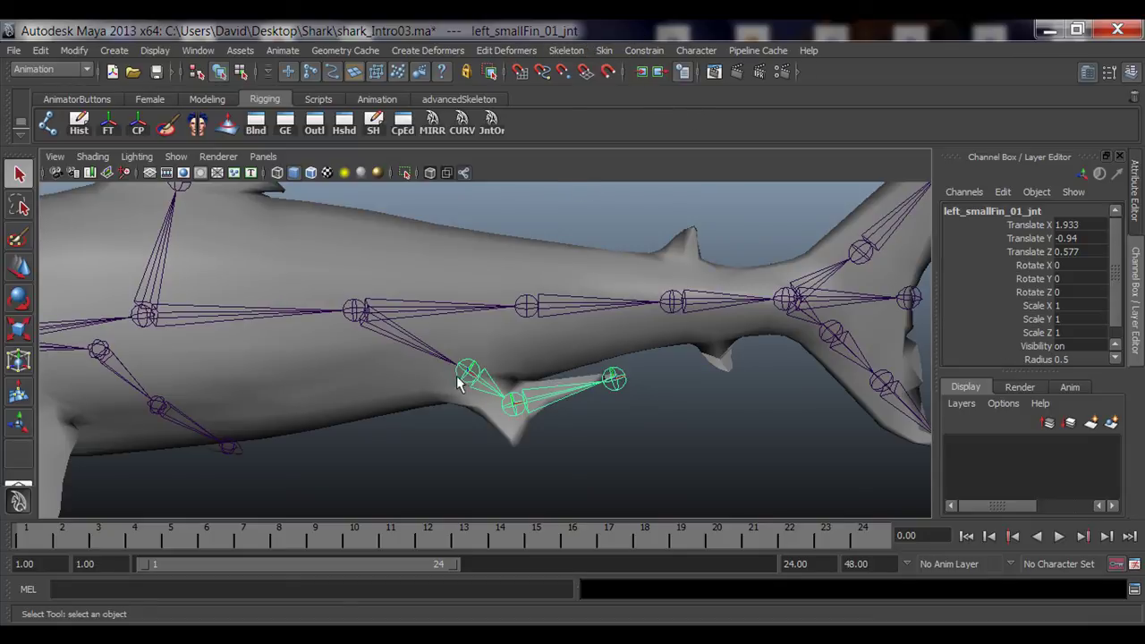
left_click(574, 51)
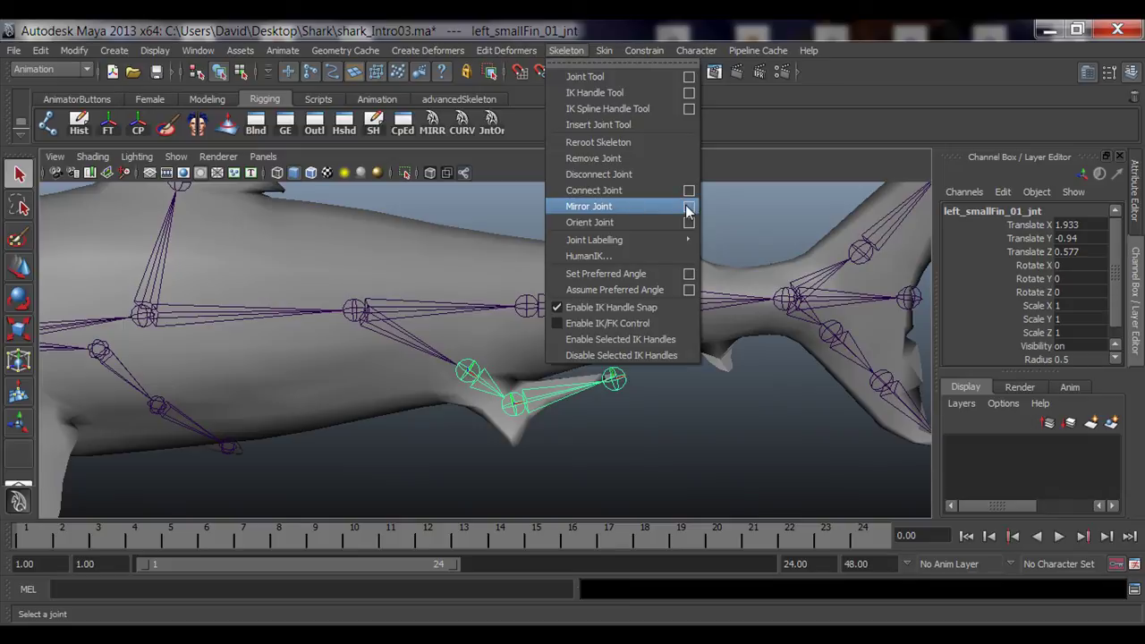
left_click(692, 206)
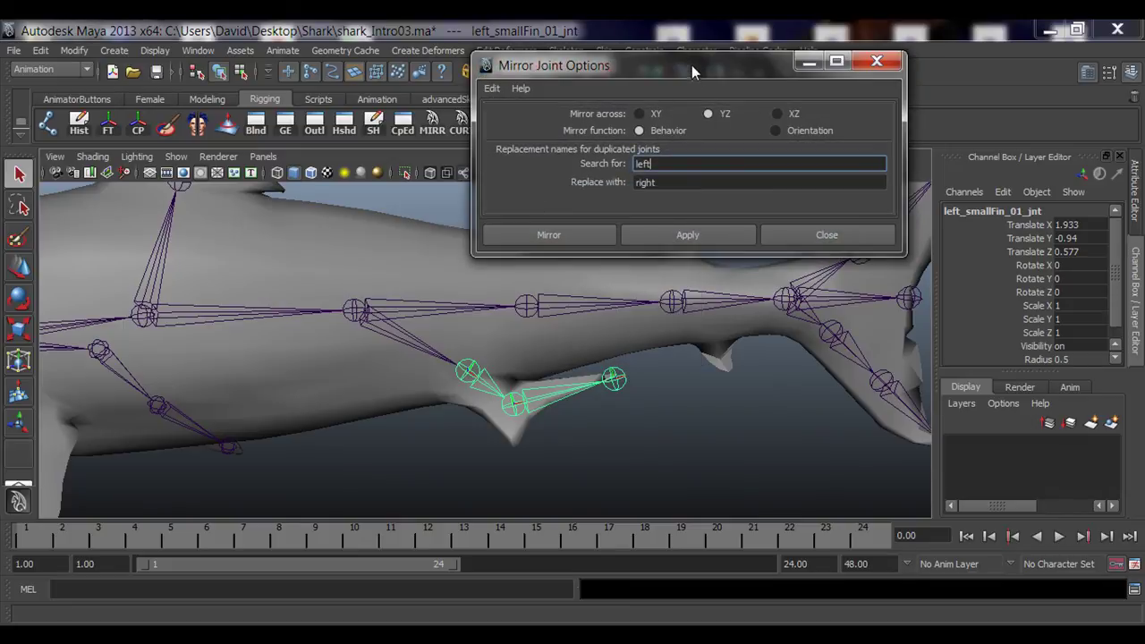
left_click_drag(692, 65, 670, 50)
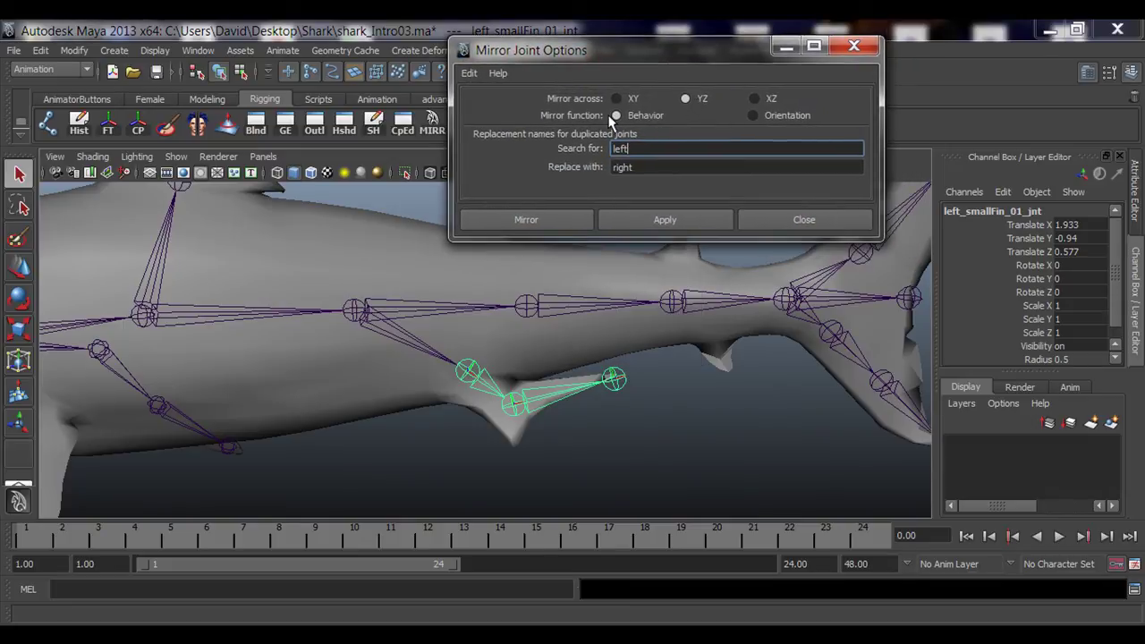
left_click_drag(639, 149, 596, 150)
left_click_drag(664, 168, 599, 169)
left_click(537, 227)
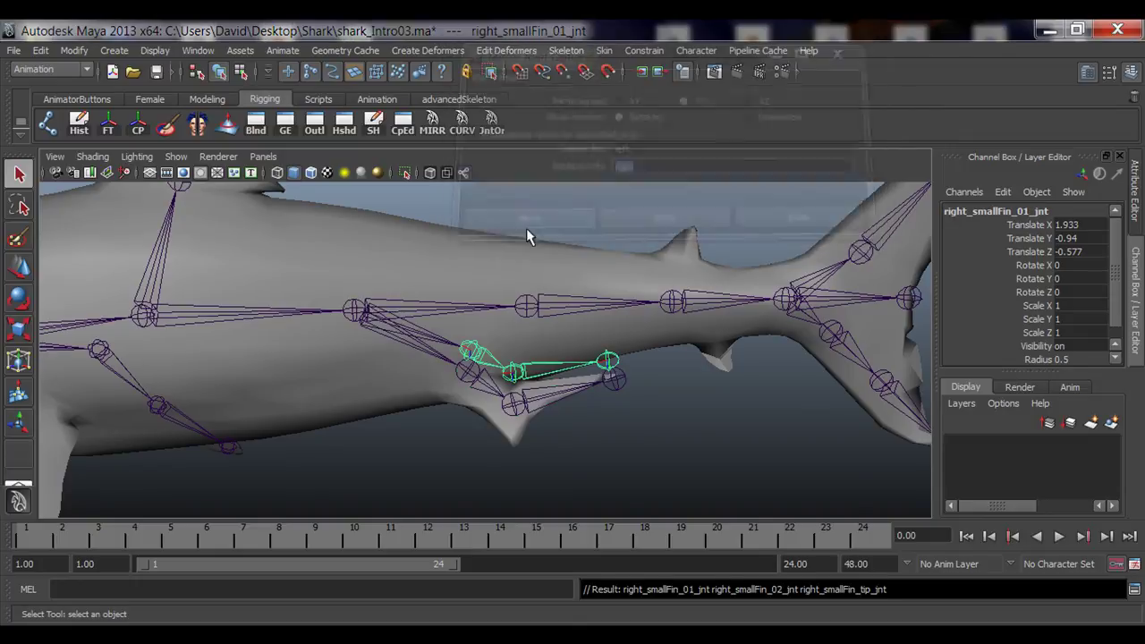
Inspect the names of the first, middle and end joints in the mirrored right pelvic fin chain
left_click_drag(527, 228, 810, 345, "alt")
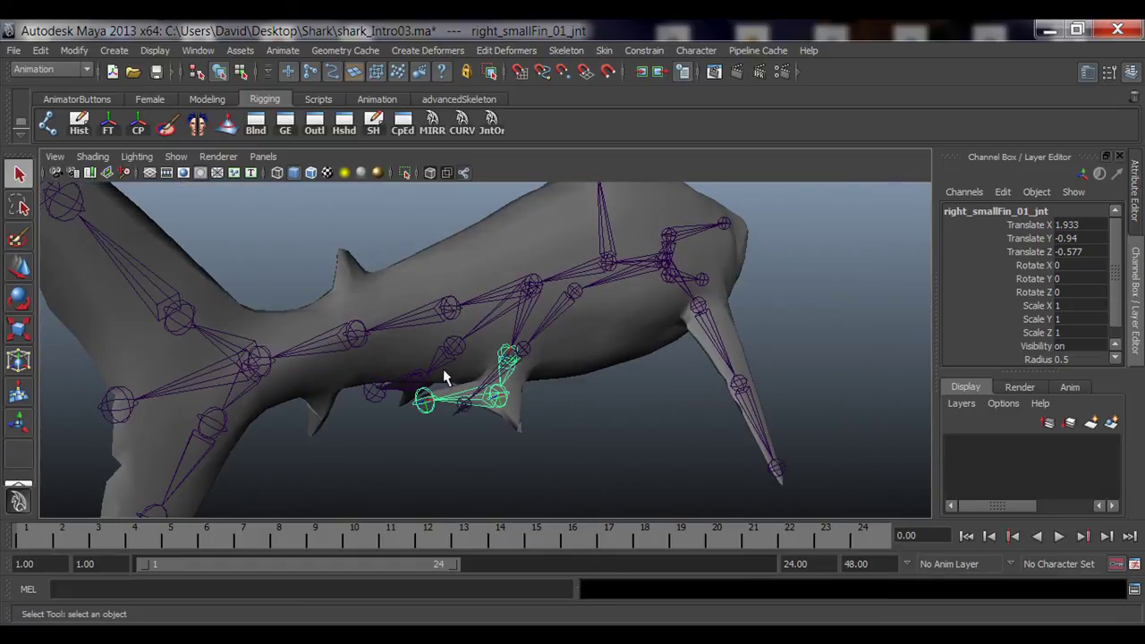
right_click_drag(443, 369, 694, 390, "alt")
left_click_drag(632, 378, 562, 413, "alt")
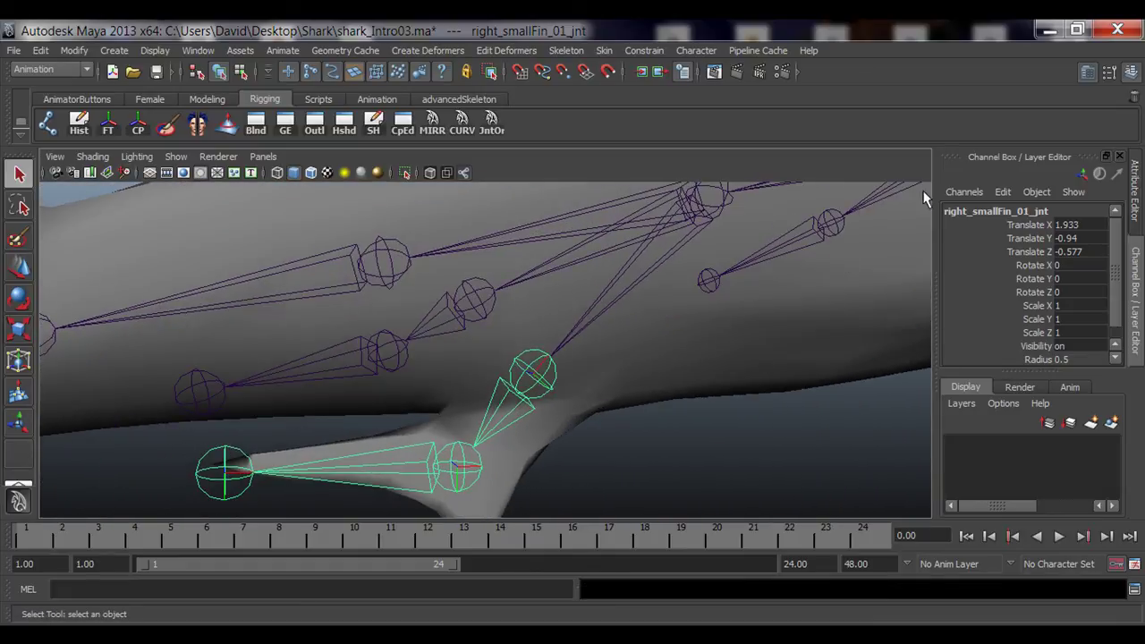
double_click(973, 211)
left_click_drag(967, 211, 945, 212)
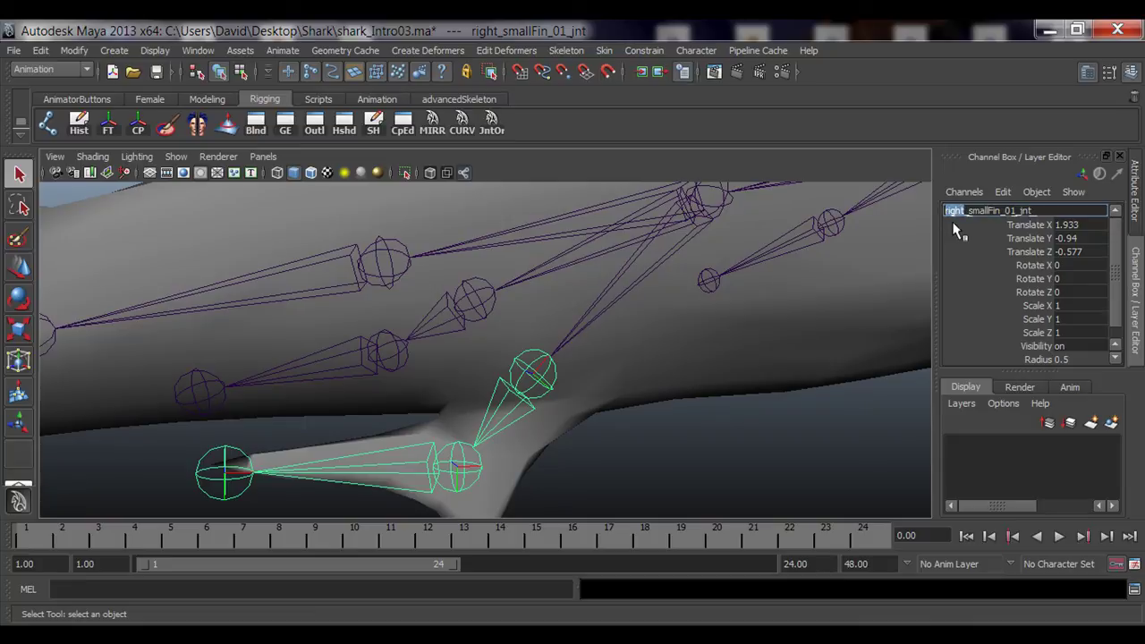
left_click(456, 467)
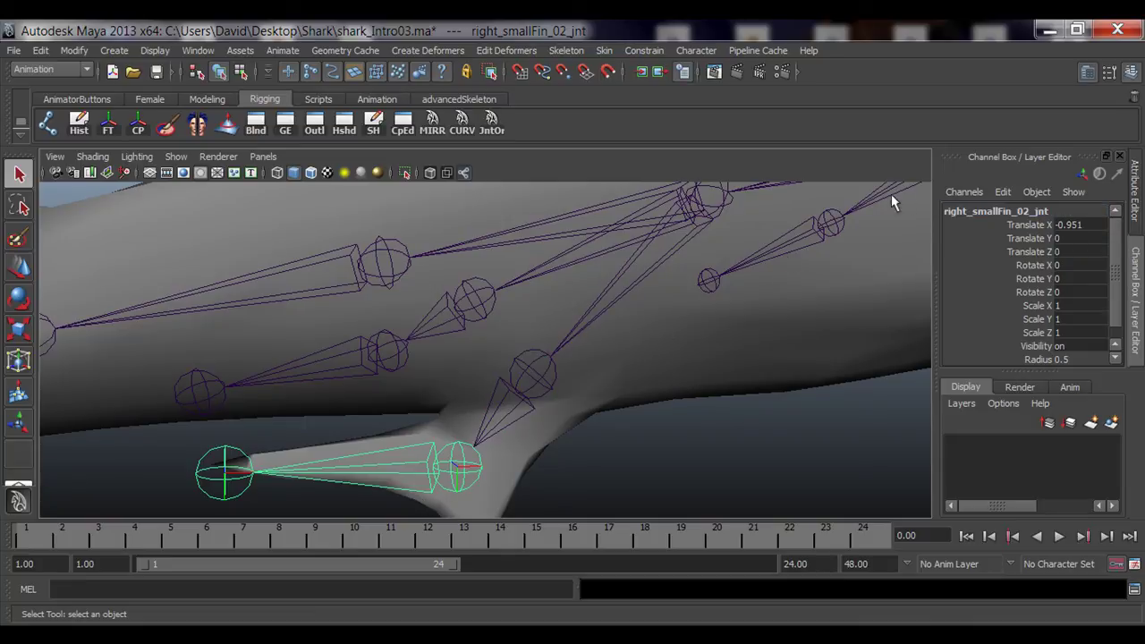
left_click(201, 476)
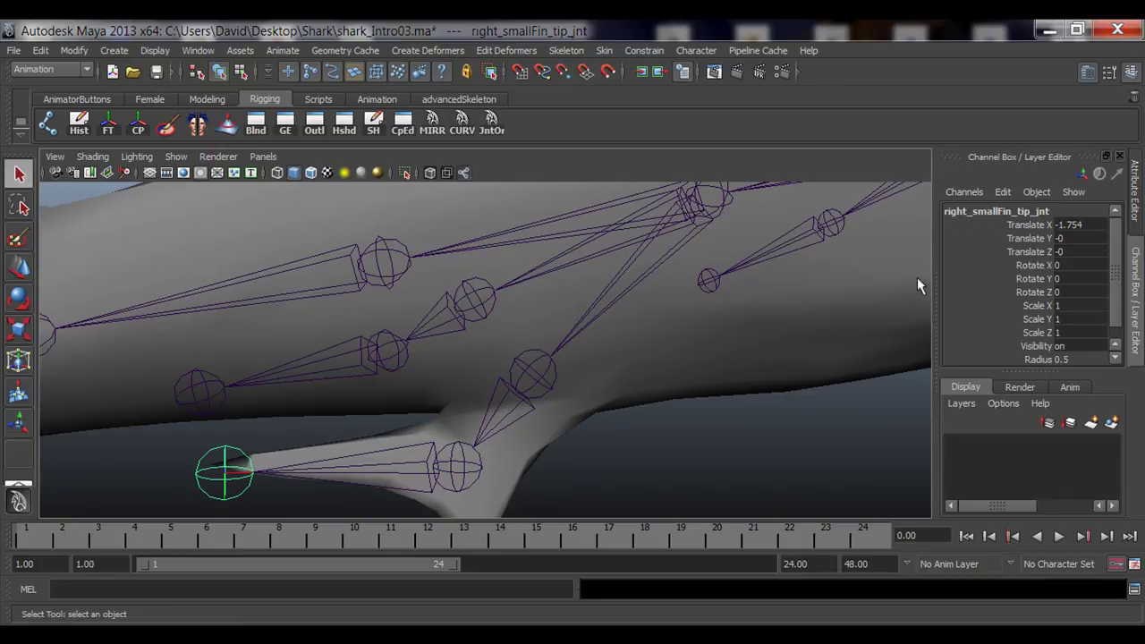
Rename the first joint of the left front flipper as left_flipper_01_jnt and copy the name
scroll(573, 420, "down", 3)
left_click(748, 405)
left_click_drag(748, 404, 501, 338, "alt")
left_click(495, 322)
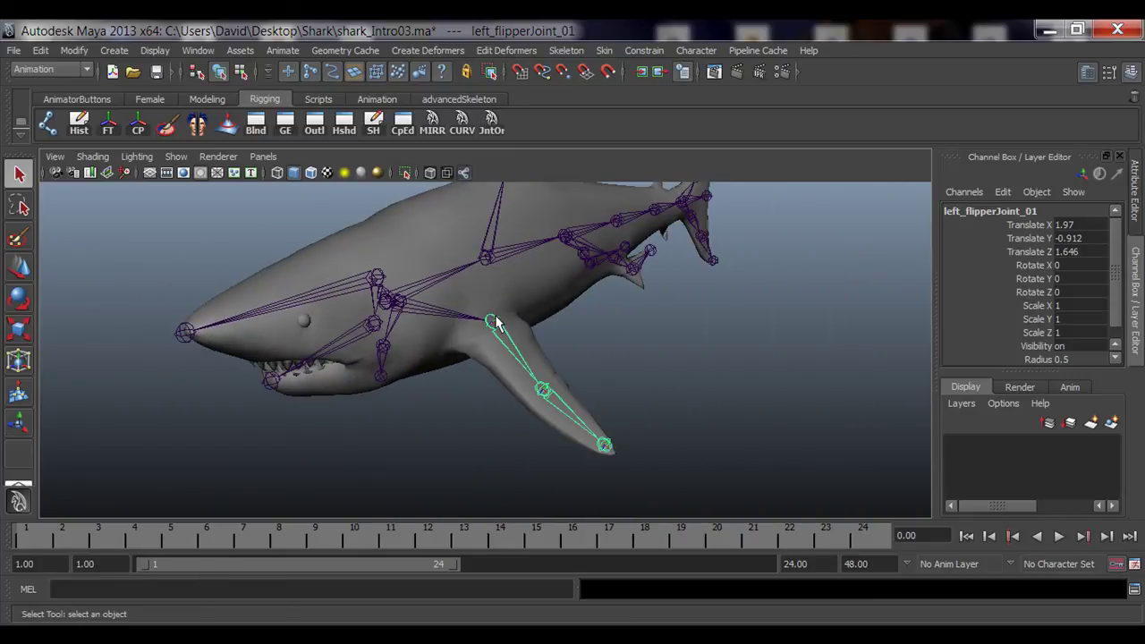
left_click_drag(574, 346, 455, 353, "alt")
mouse_move(456, 352)
right_mouse_down("alt")
mouse_move(370, 355)
mouse_move(452, 352)
right_mouse_up("alt")
left_click_drag(452, 352, 447, 399, "alt")
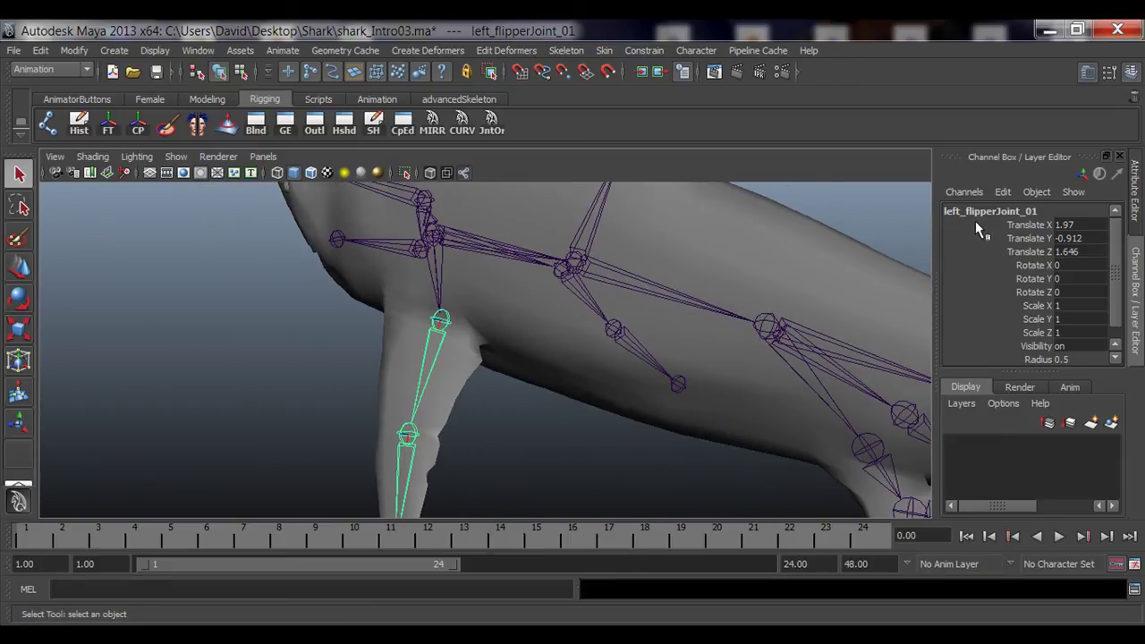
left_click(1039, 210)
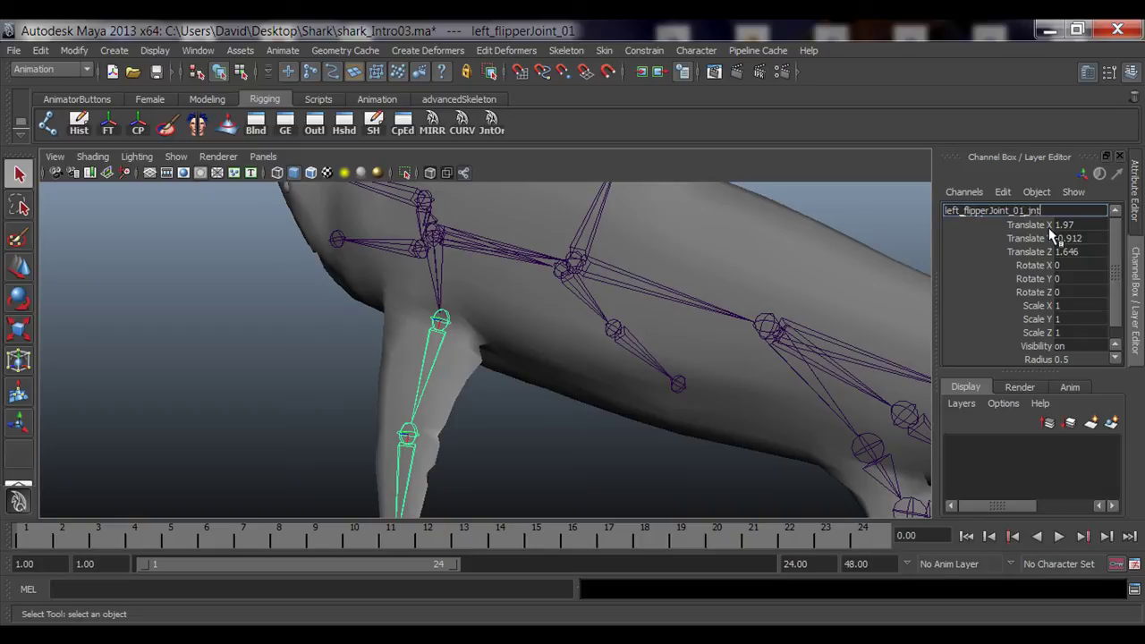
key("Left")
key("Left")
key("Left")
key("BackSpace")
key("BackSpace")
key("BackSpace")
key("BackSpace")
key("BackSpace")
key("Return")
key("ctrl+c")
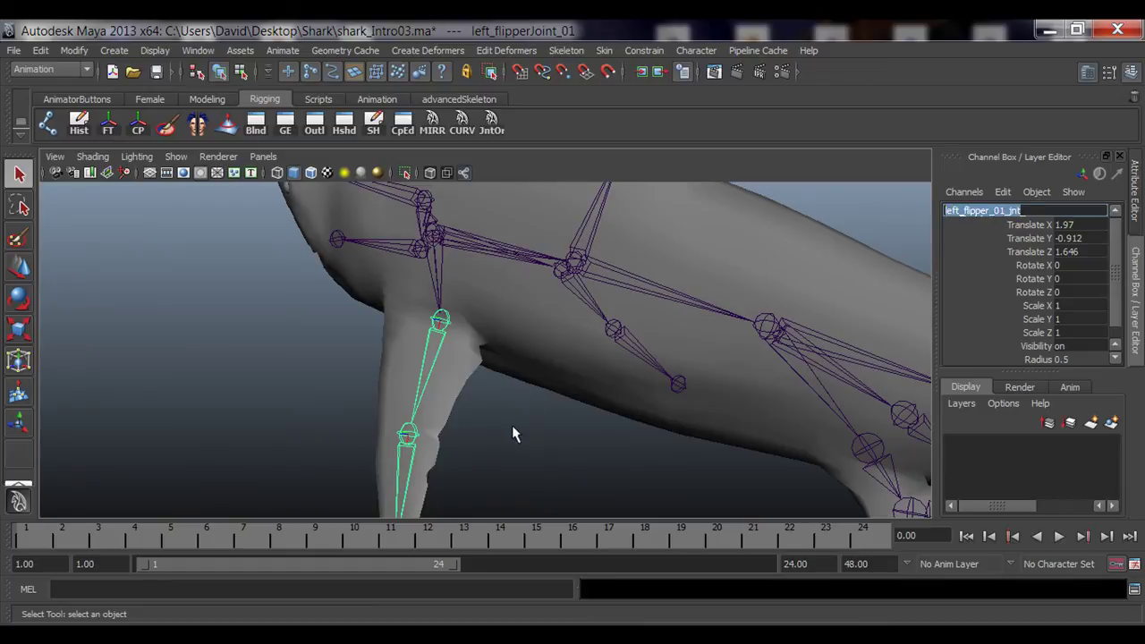
Rename the middle joint of the left front flipper as left_flipper_02_jnt, reusing the copied name
middle_click_drag(512, 425, 528, 322, "alt")
key("Down")
double_click(998, 211)
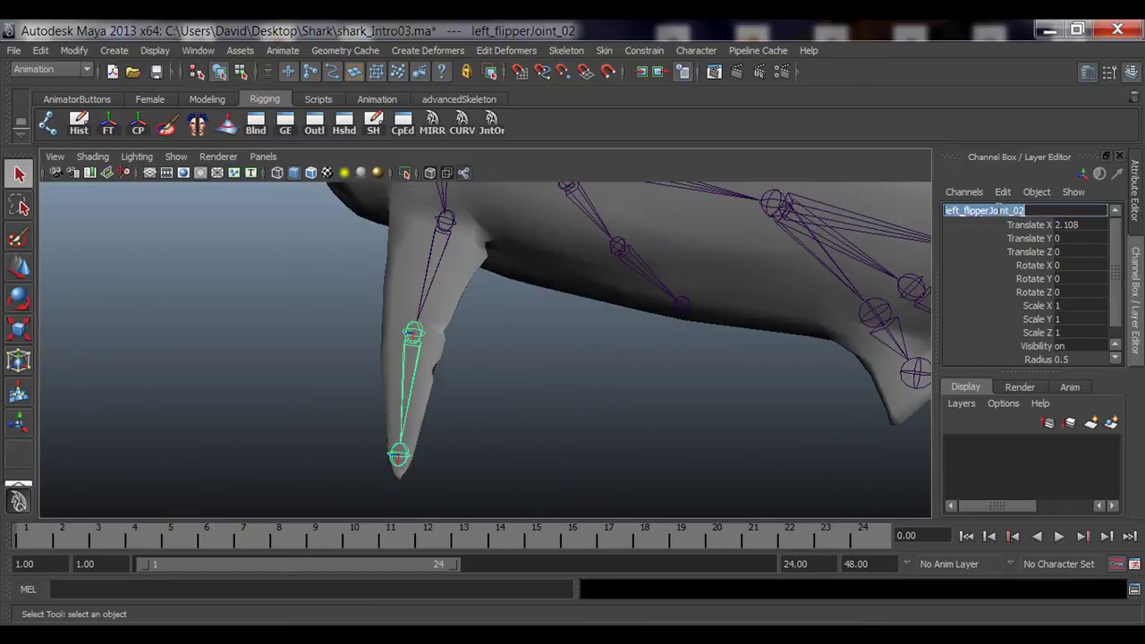
key("ctrl+v")
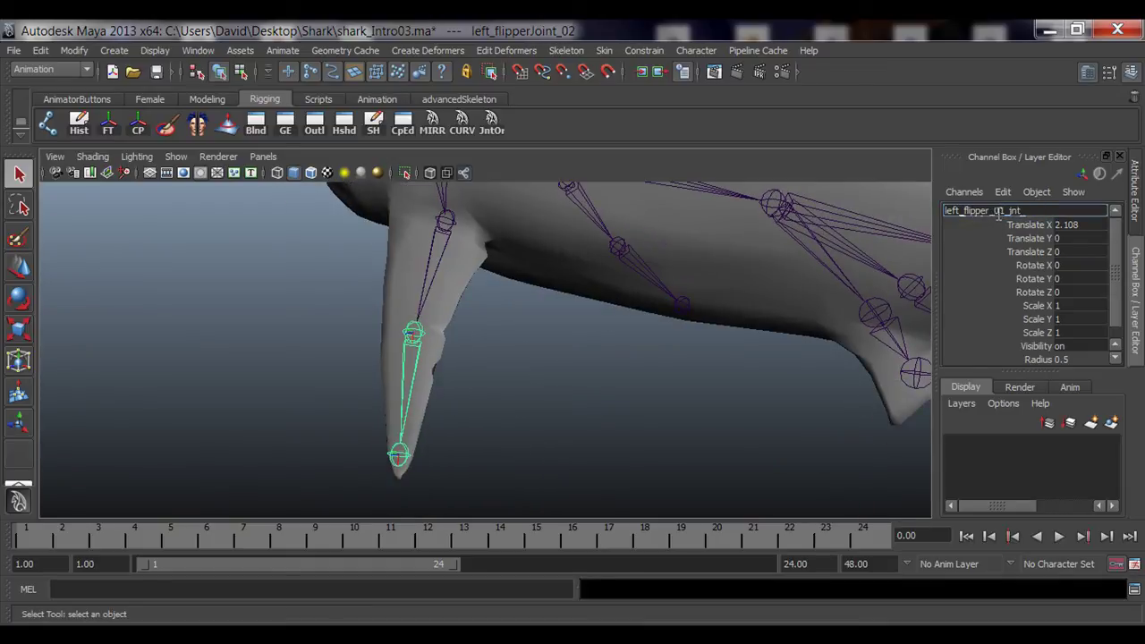
key("Left")
key("Left")
key("Left")
key("Left")
key("BackSpace")
type("2")
key("Return")
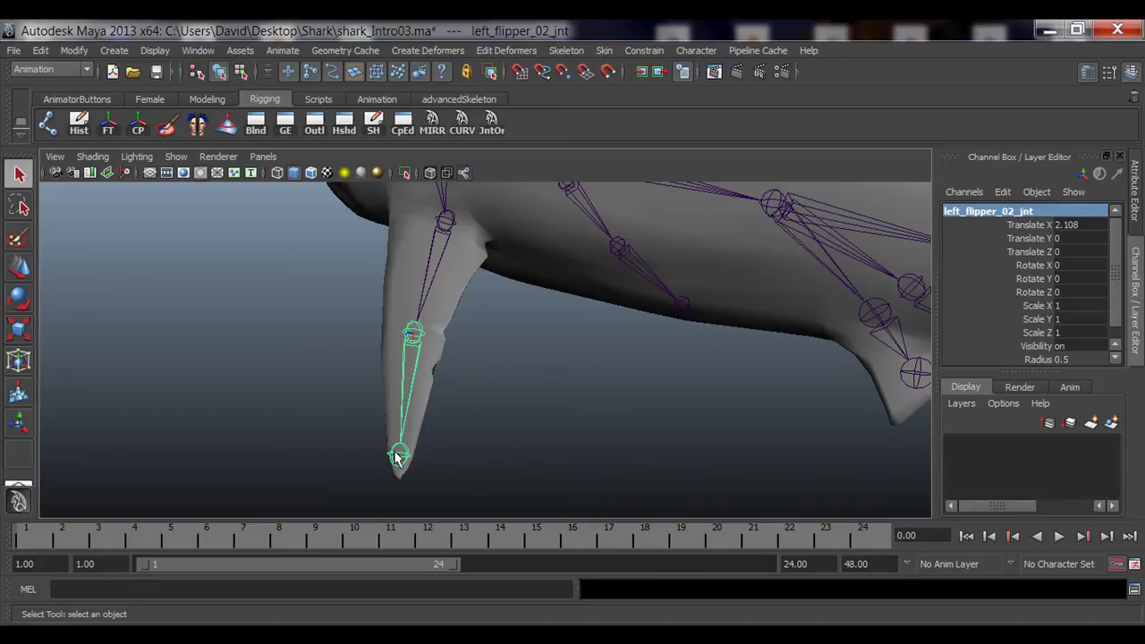
Rename the end joint of the left front flipper as left_flipper_tip_jnt, reusing the copied name
left_click(397, 456)
double_click(989, 212)
key("ctrl+v")
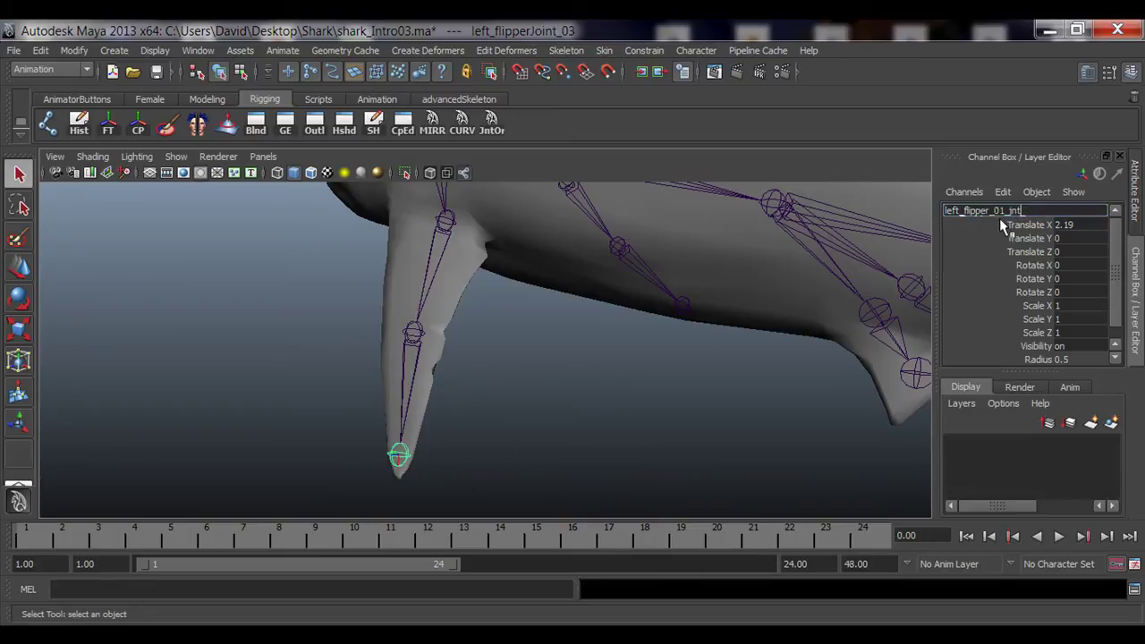
key("BackSpace")
key("BackSpace")
type("tip")
key("Return")
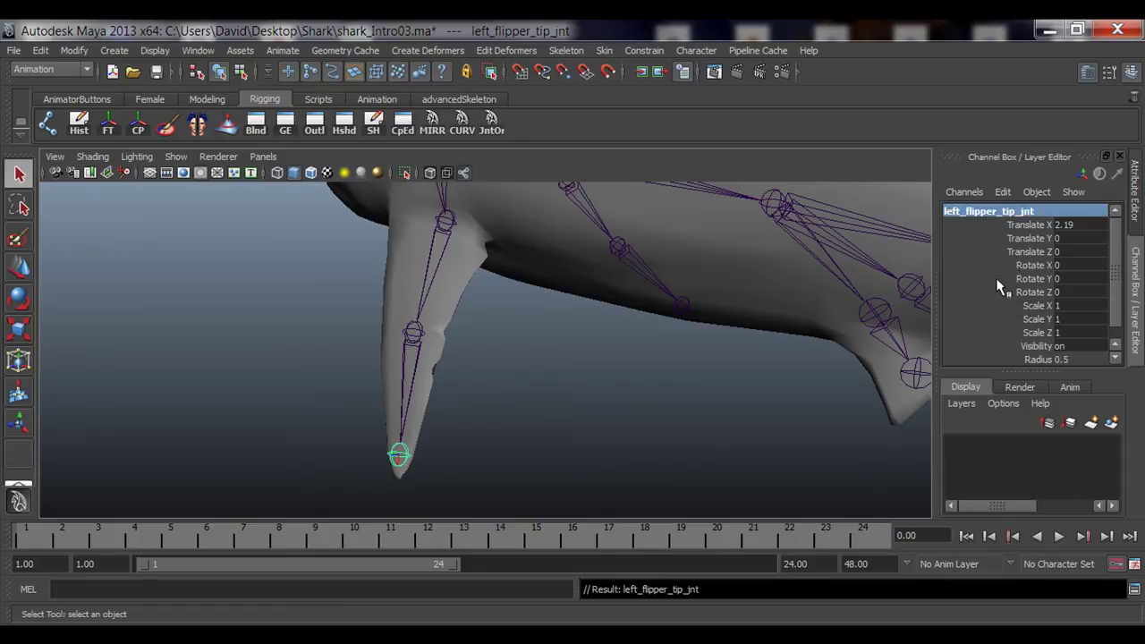
Delete the old right front flipper chain that starts at right_flipperJoint_01
left_click_drag(478, 301, 367, 345, "alt")
left_click(372, 334)
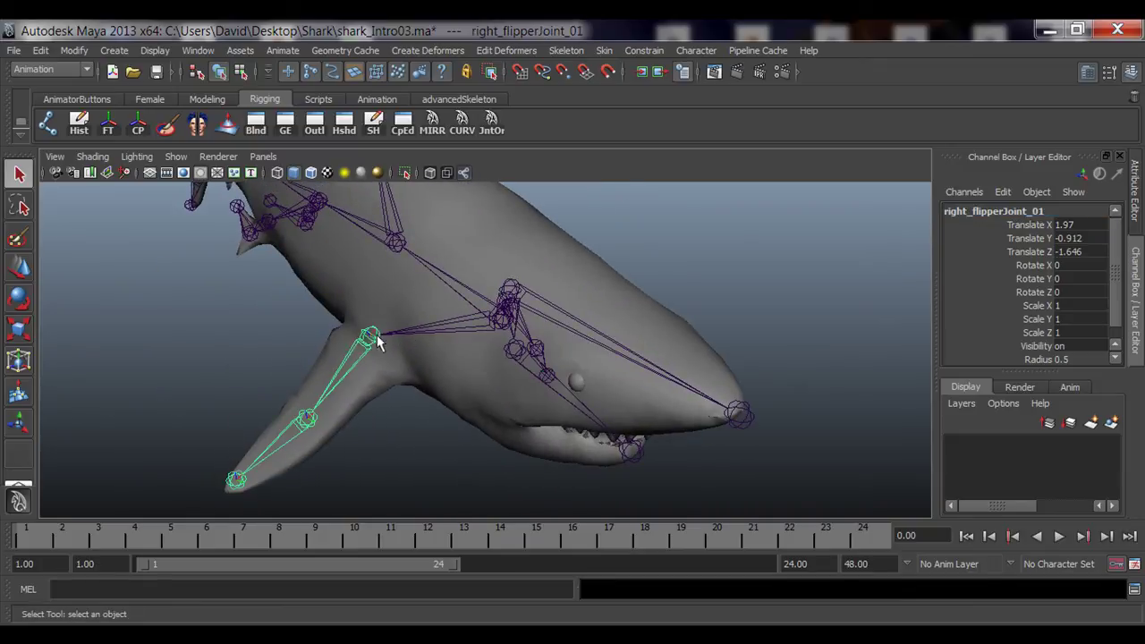
left_click(582, 328)
Mirror the left_flipper_01_jnt chain to create the matching joints in the right front flipper
left_click_drag(582, 327, 484, 301, "alt")
left_click(484, 301)
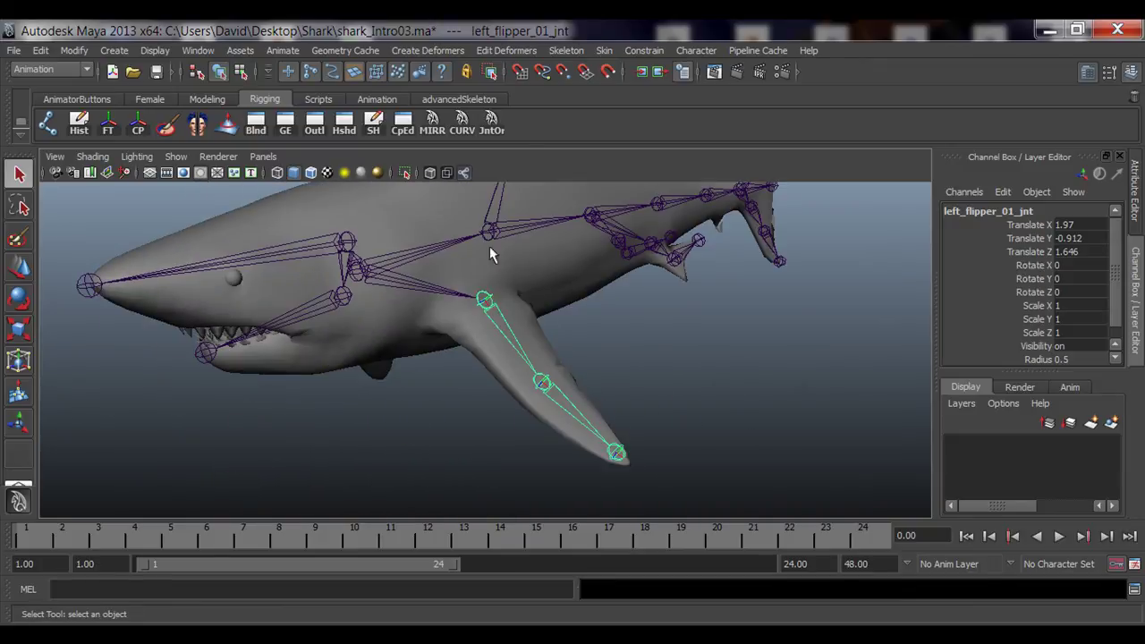
left_click(567, 51)
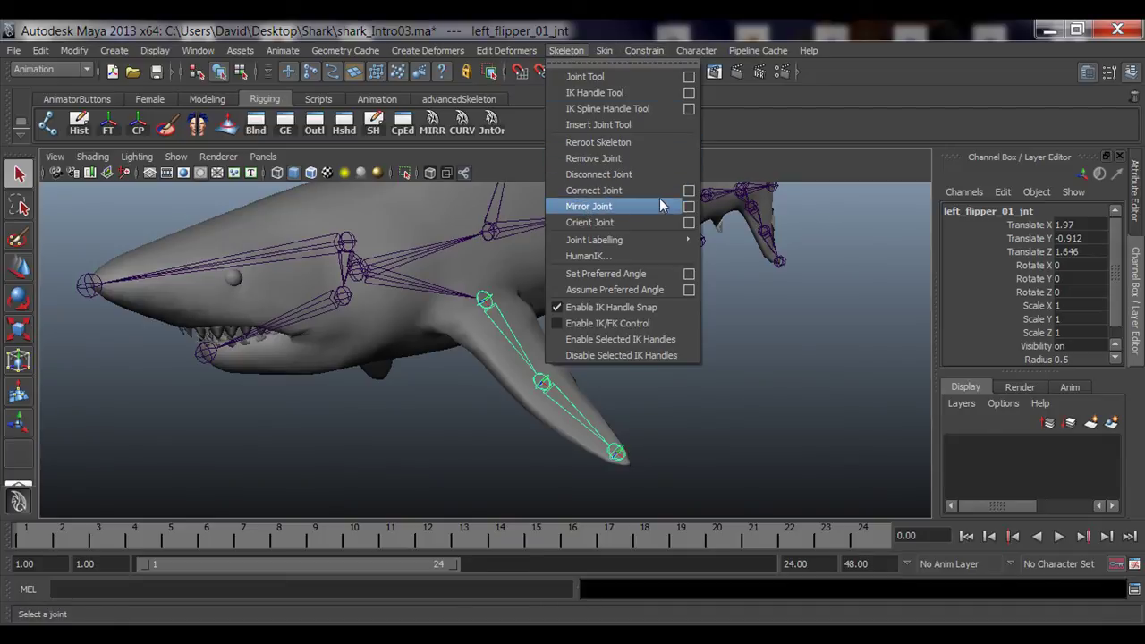
left_click(612, 209)
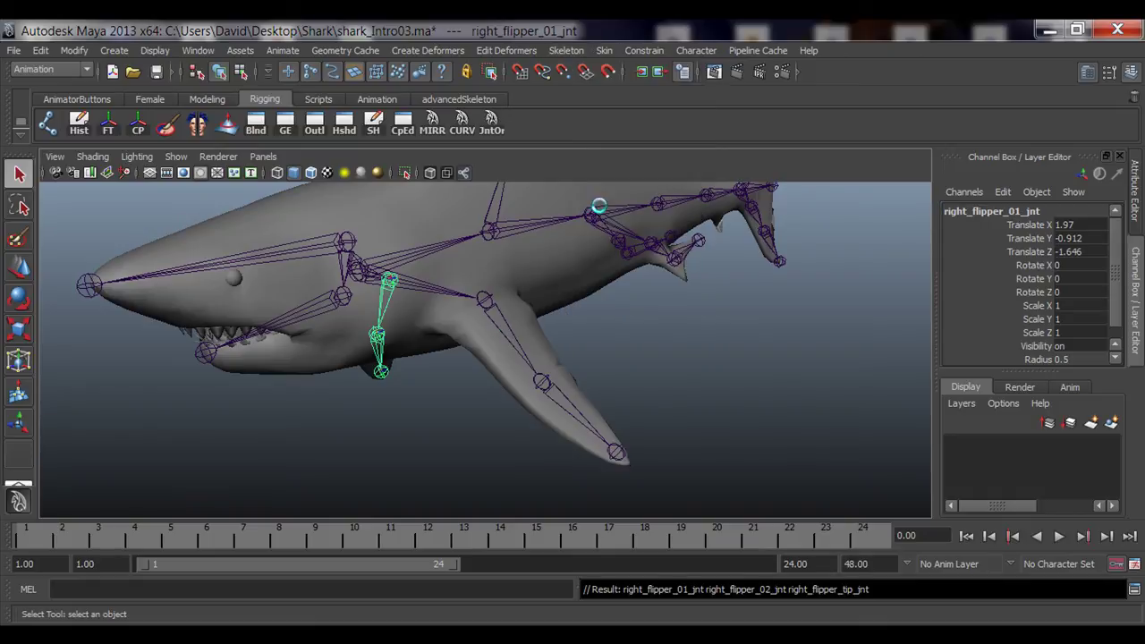
Inspect the names of the first, middle and end joints in the mirrored right front flipper chain
left_click_drag(211, 320, 632, 307, "alt")
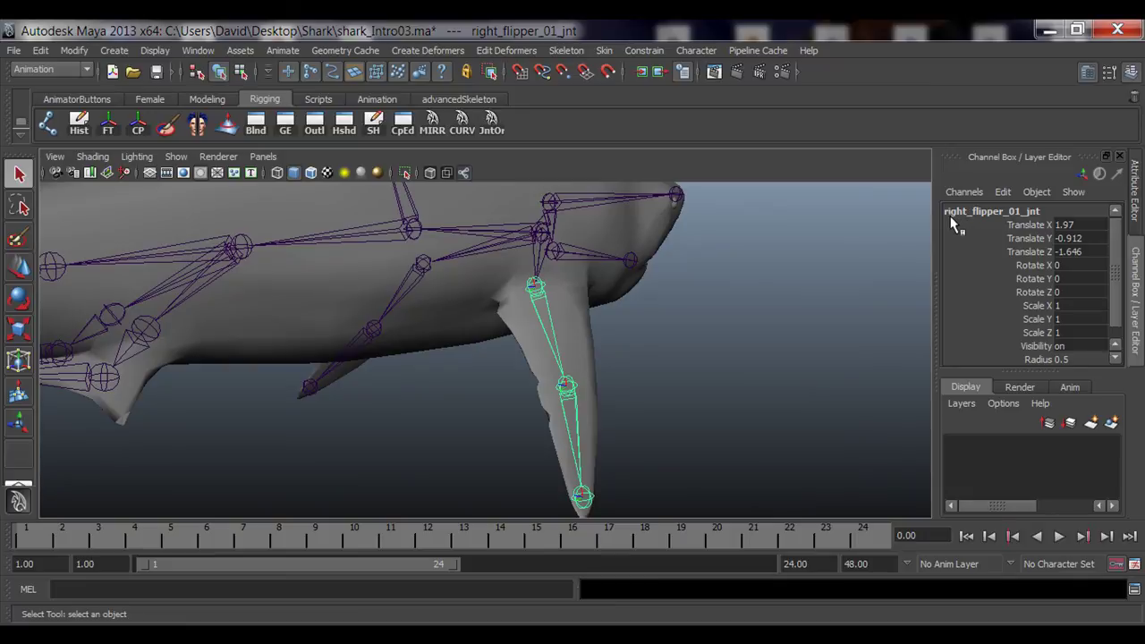
left_click(572, 387)
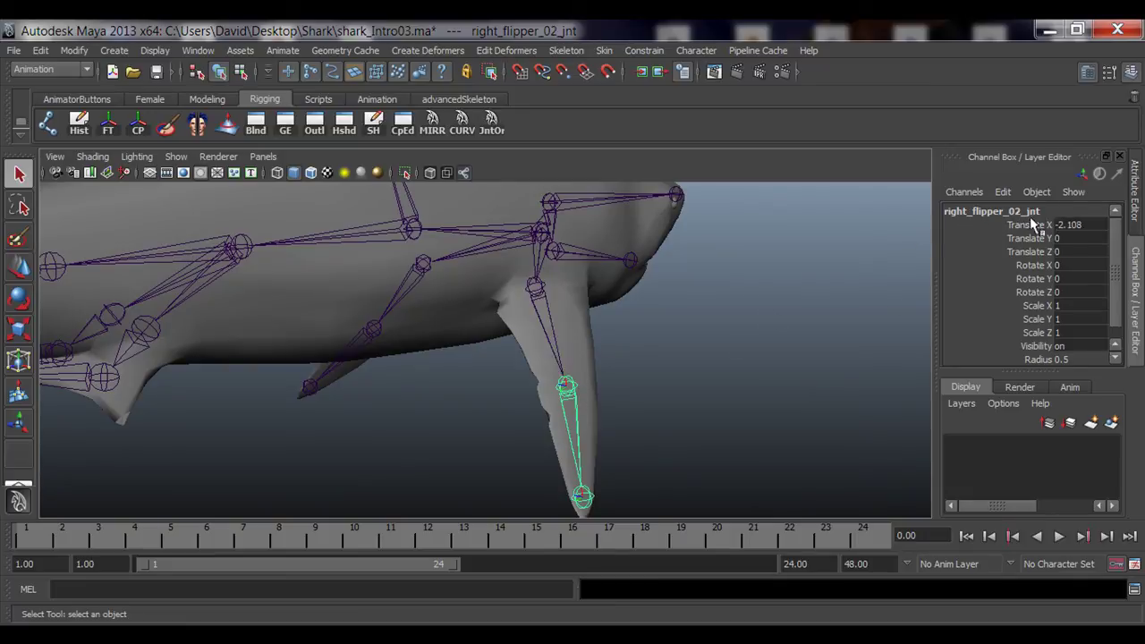
left_click_drag(618, 394, 602, 438, "alt")
left_click(577, 452)
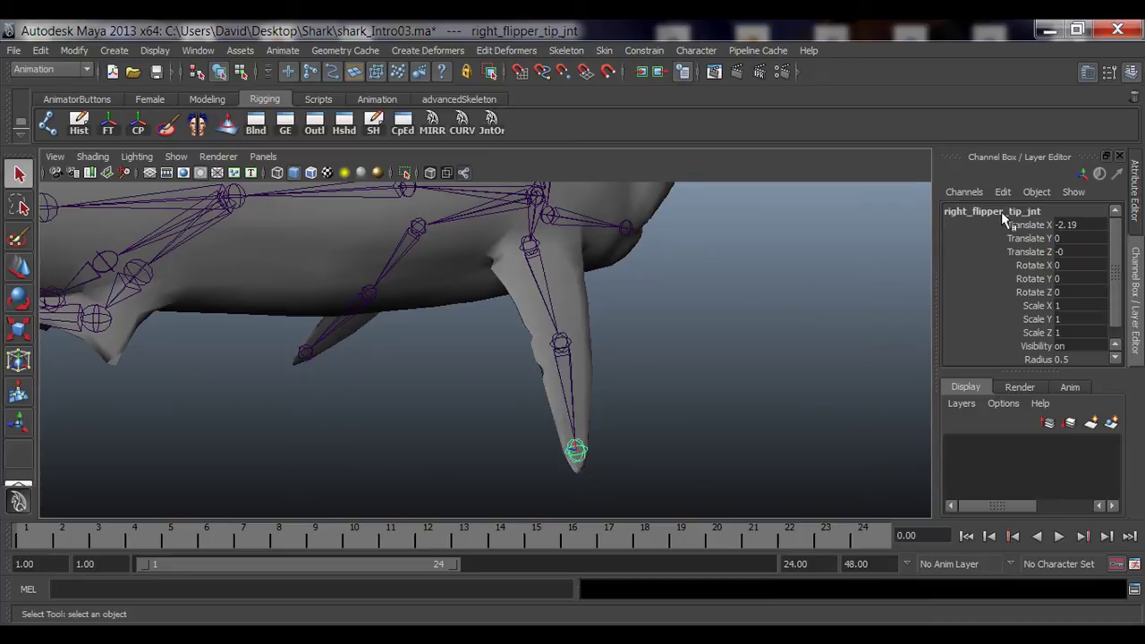
Rename the base joint of the large dorsal fin as fin_01_jnt and copy the name
left_click_drag(928, 248, 458, 417, "alt")
left_click(339, 238)
scroll(409, 371, "up", 3)
left_click(609, 345)
left_click(972, 211)
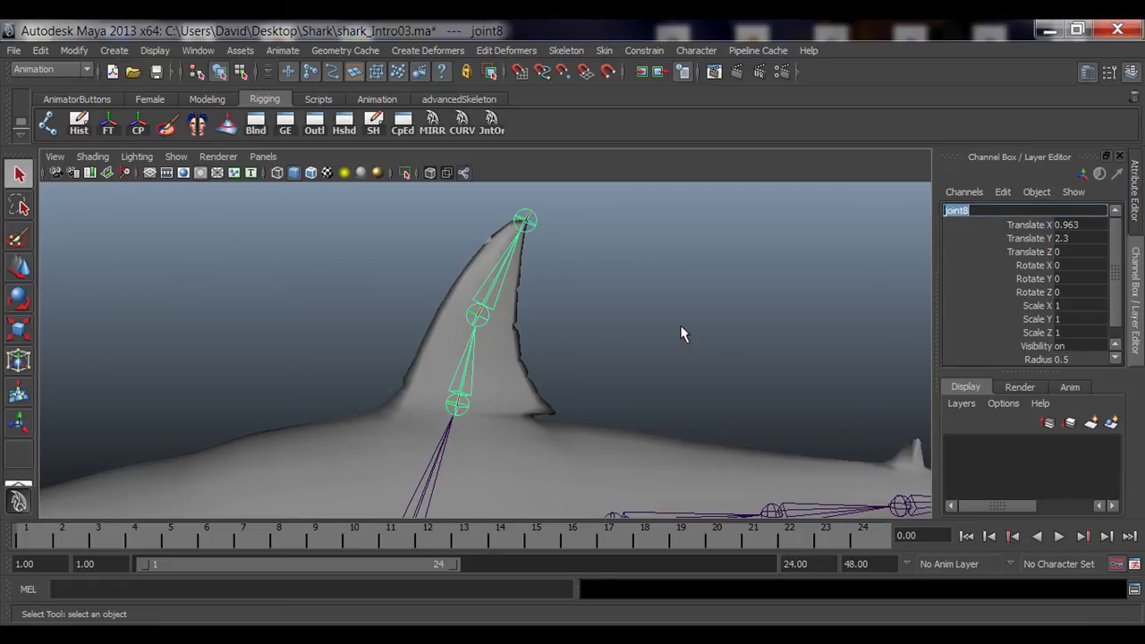
type("fin_0")
type("1_jnt")
key("Return")
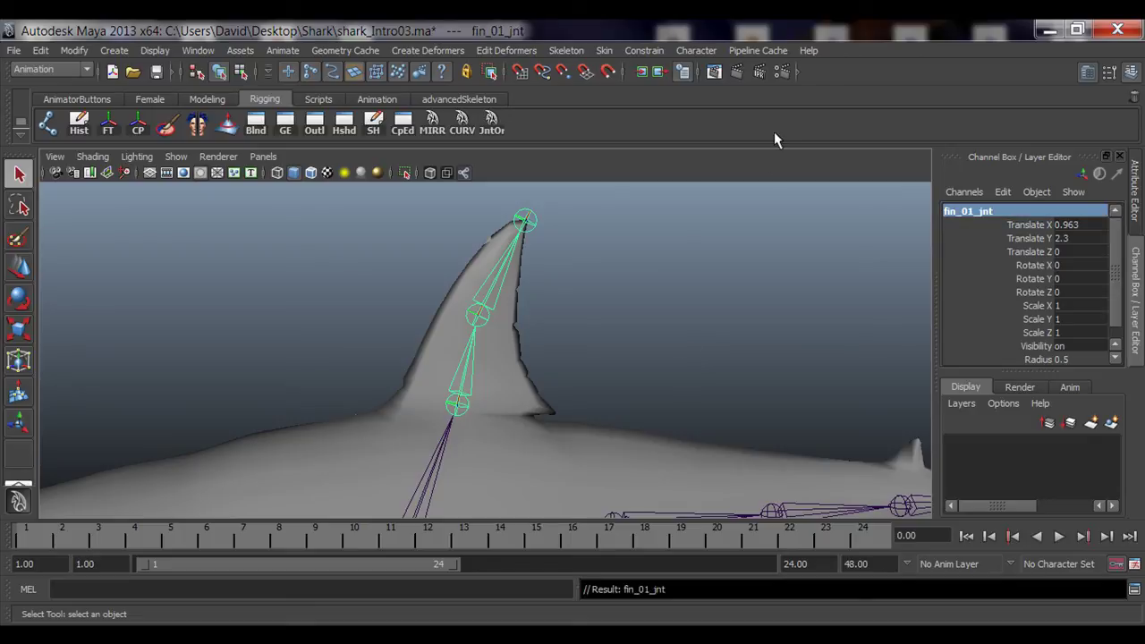
double_click(975, 211)
key("ctrl+c")
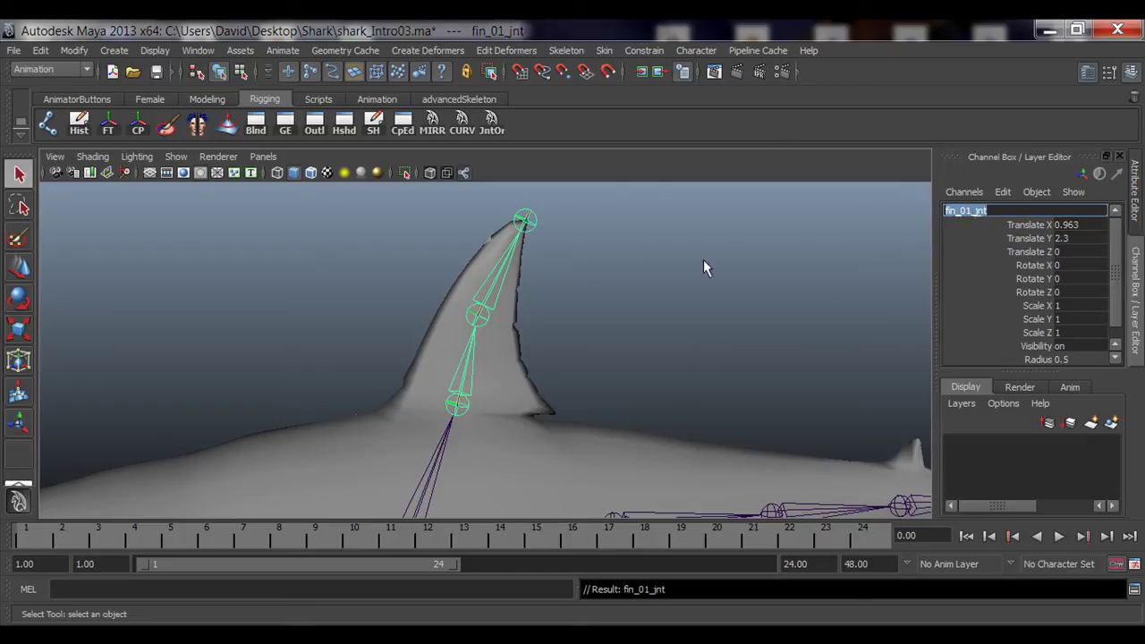
Rename the middle joint of the dorsal fin as fin_02_jnt
left_click(477, 315)
double_click(959, 213)
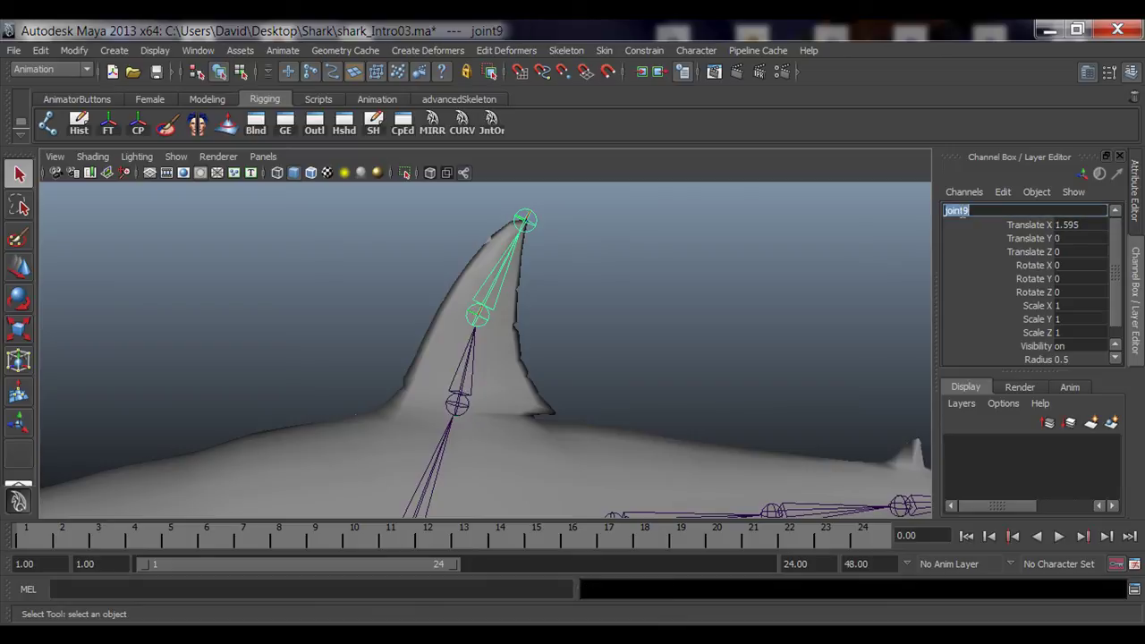
left_click(971, 210)
key("BackSpace")
type("2_jn")
key("Return")
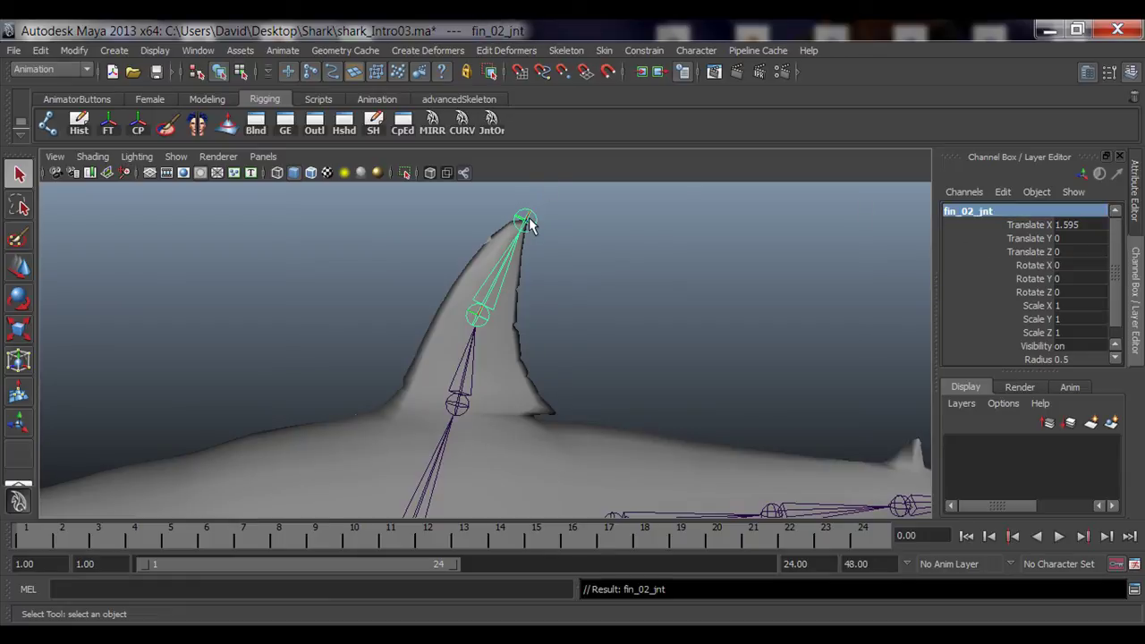
Rename the end joint of the dorsal fin as fin_tip_jnt, reusing the copied name
left_click(525, 222)
double_click(957, 210)
key("ctrl+v")
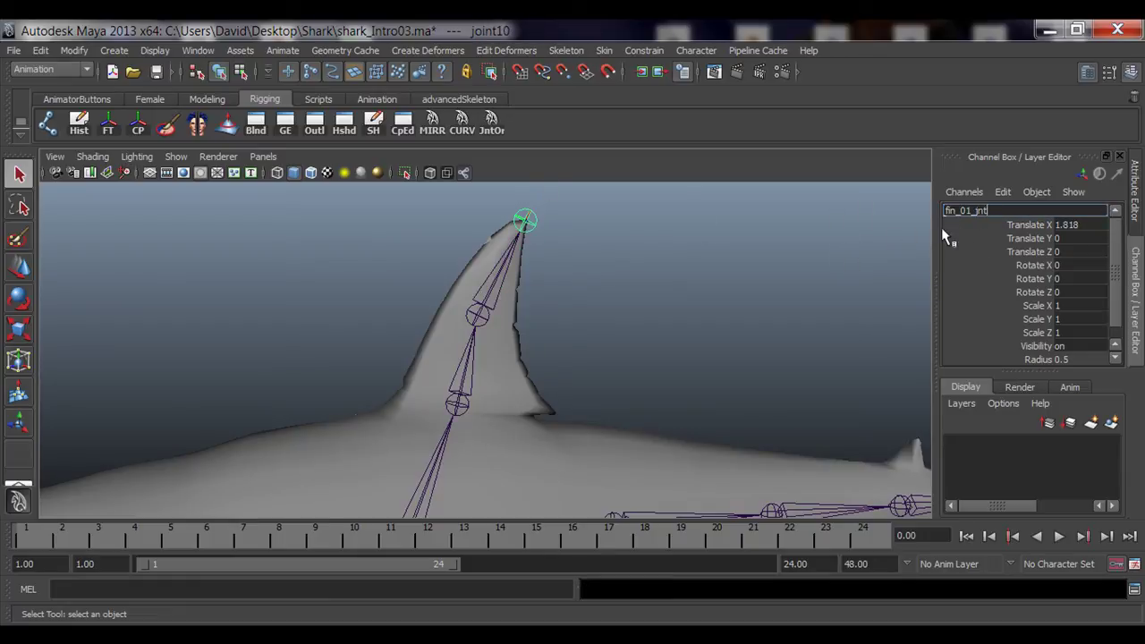
key("Left")
key("Left")
key("Left")
key("Left")
key("BackSpace")
key("BackSpace")
type("tip")
key("Return")
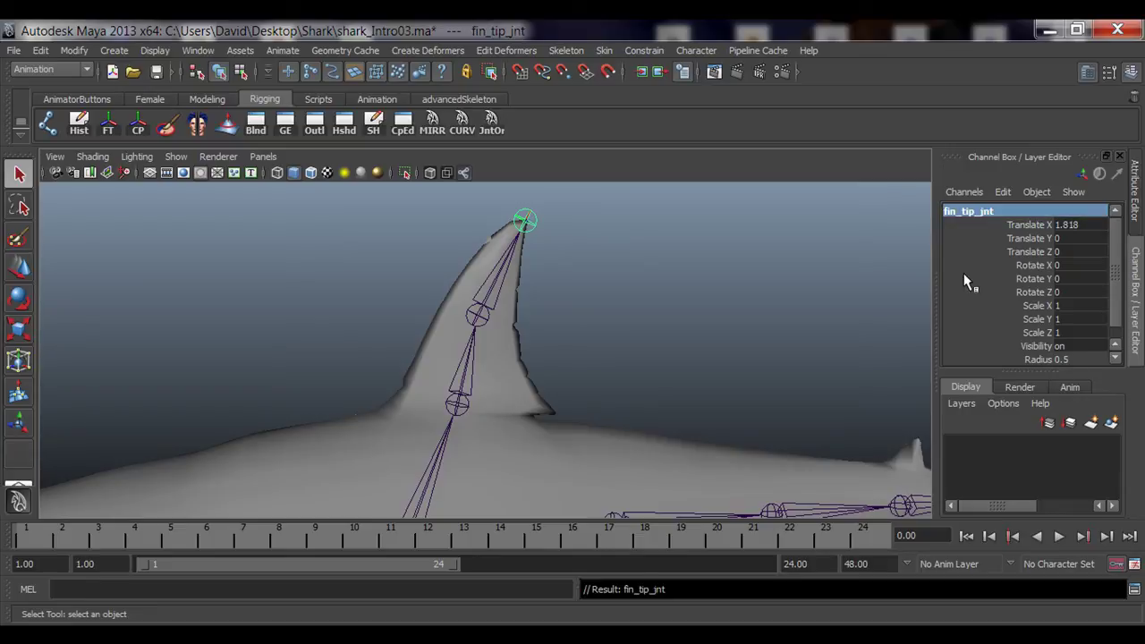
scroll(495, 366, "down", 3)
middle_click_drag(639, 371, 475, 383, "alt")
left_click_drag(475, 383, 466, 358, "alt")
scroll(486, 355, "down", 3)
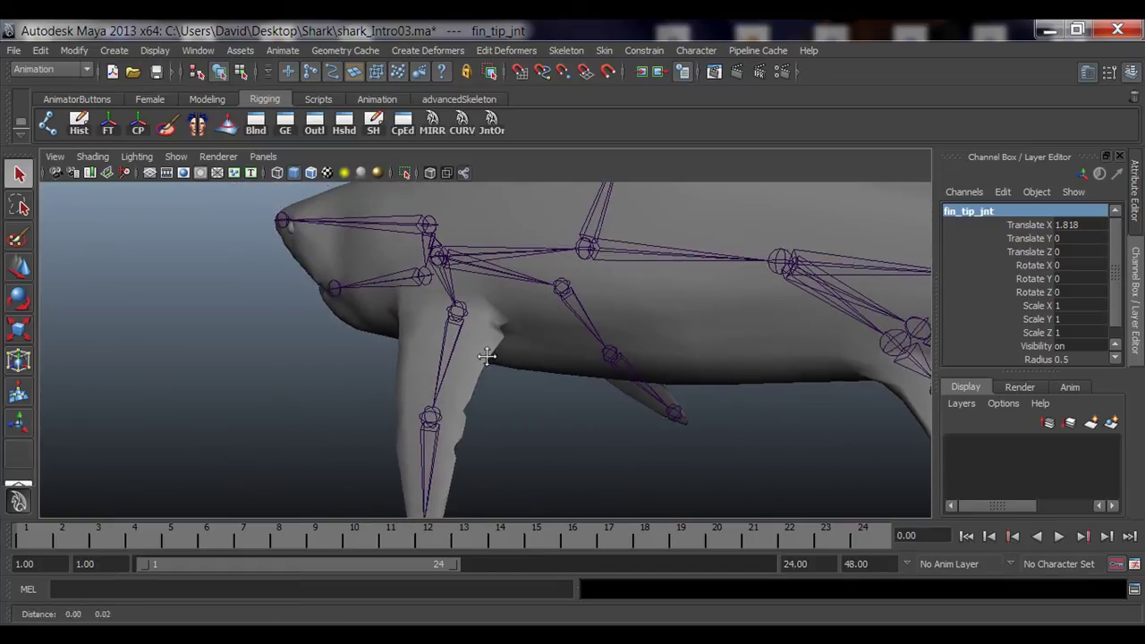
scroll(455, 349, "up", 3)
left_click(462, 310)
left_click_drag(670, 361, 524, 357, "alt")
left_click(523, 356)
left_click_drag(528, 296, 619, 388, "alt")
left_click(526, 300)
left_click(956, 213)
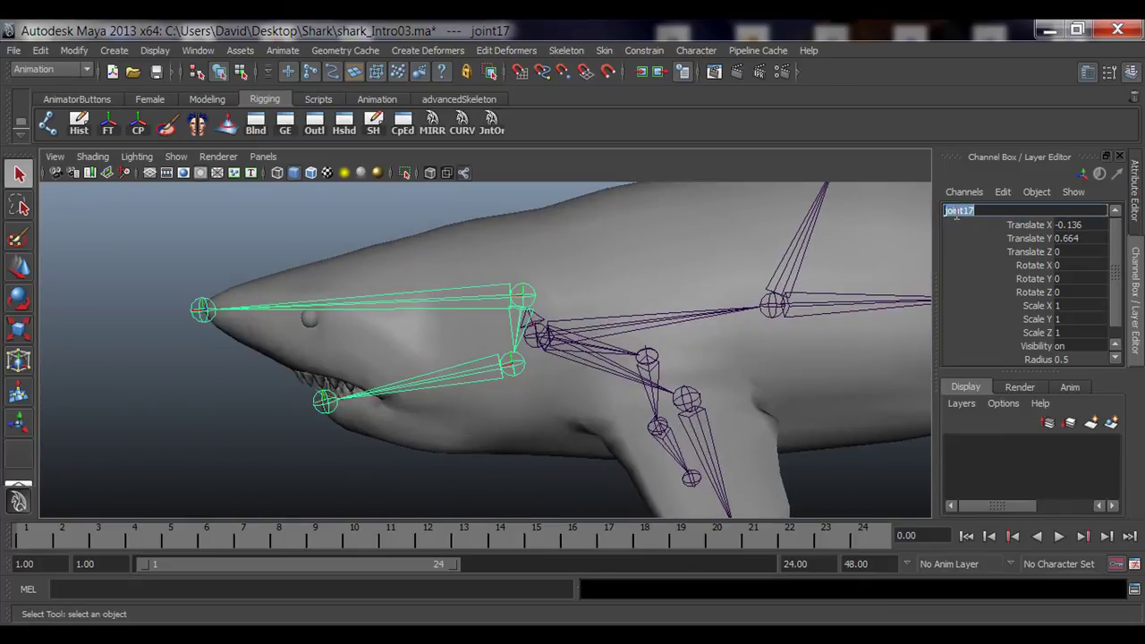
left_click_drag(537, 358, 331, 310, "alt")
left_click(331, 310)
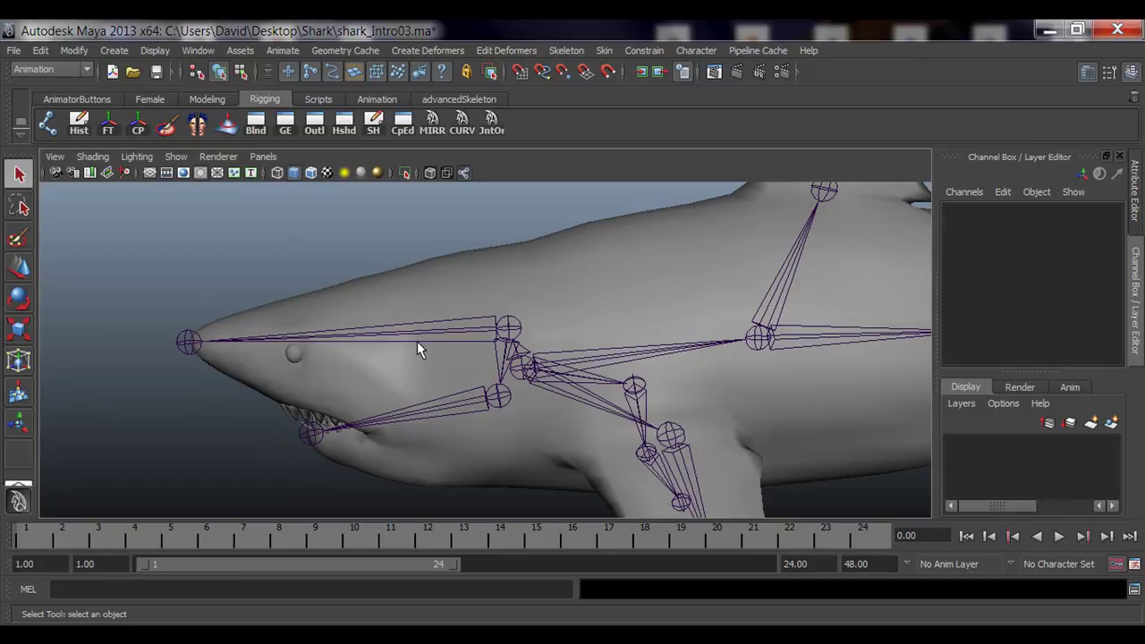
Try a small rotation of the joint at the back of the head about its Z axis, and undo it
left_click(510, 328)
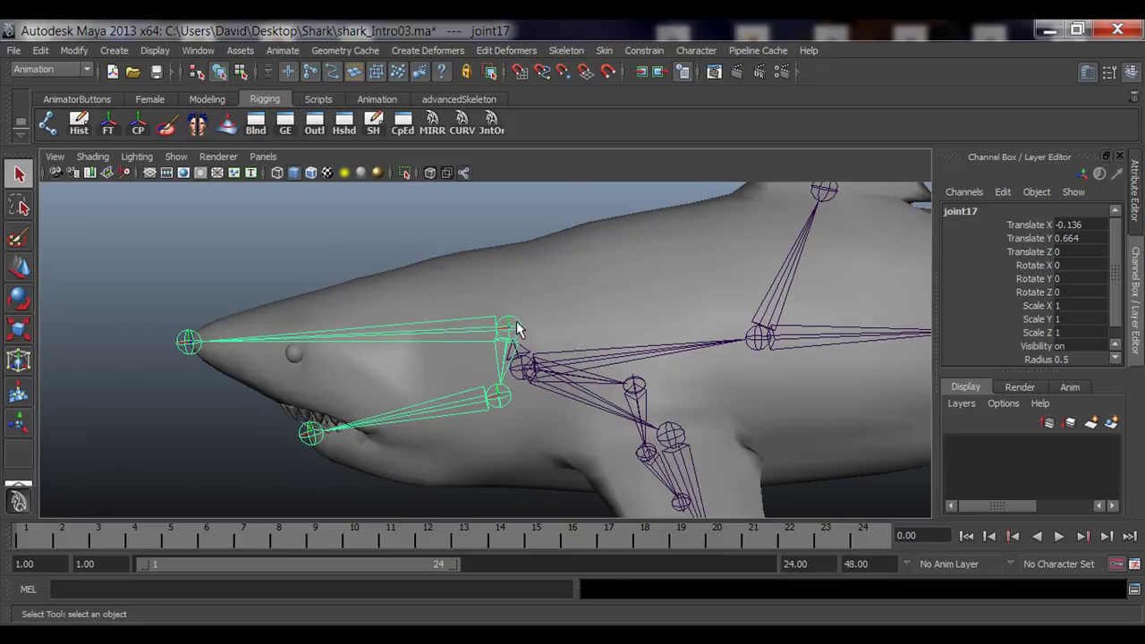
key("e")
left_click_drag(439, 292, 448, 318)
key("ctrl+z")
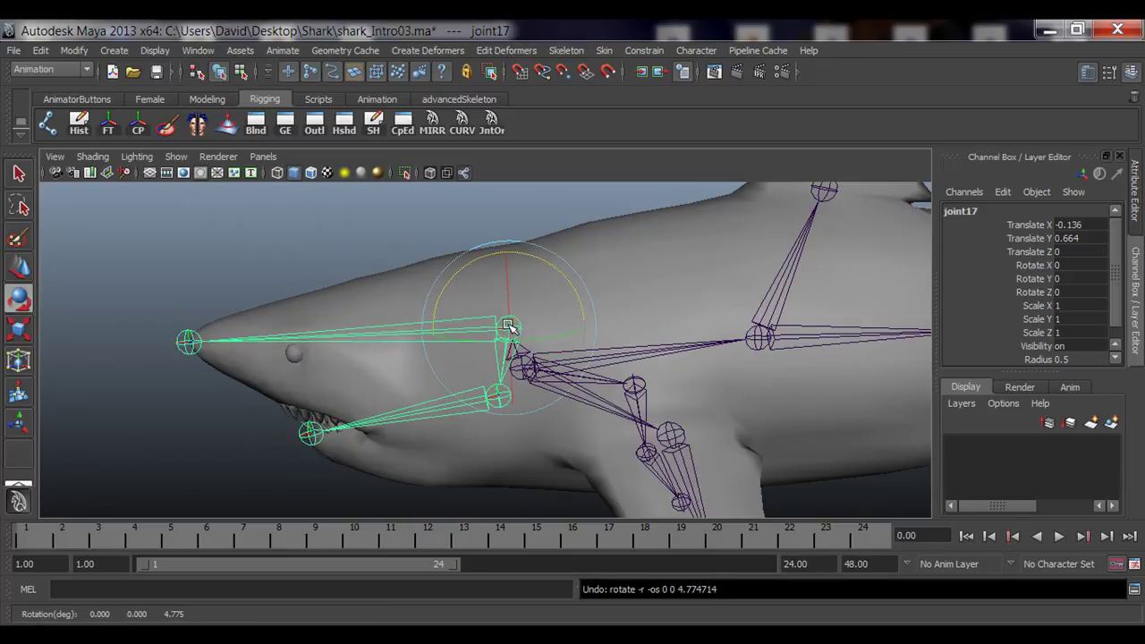
key("q")
Rename the joint at the back of the head, above the jaw joint, as head_jnt
left_click(960, 210)
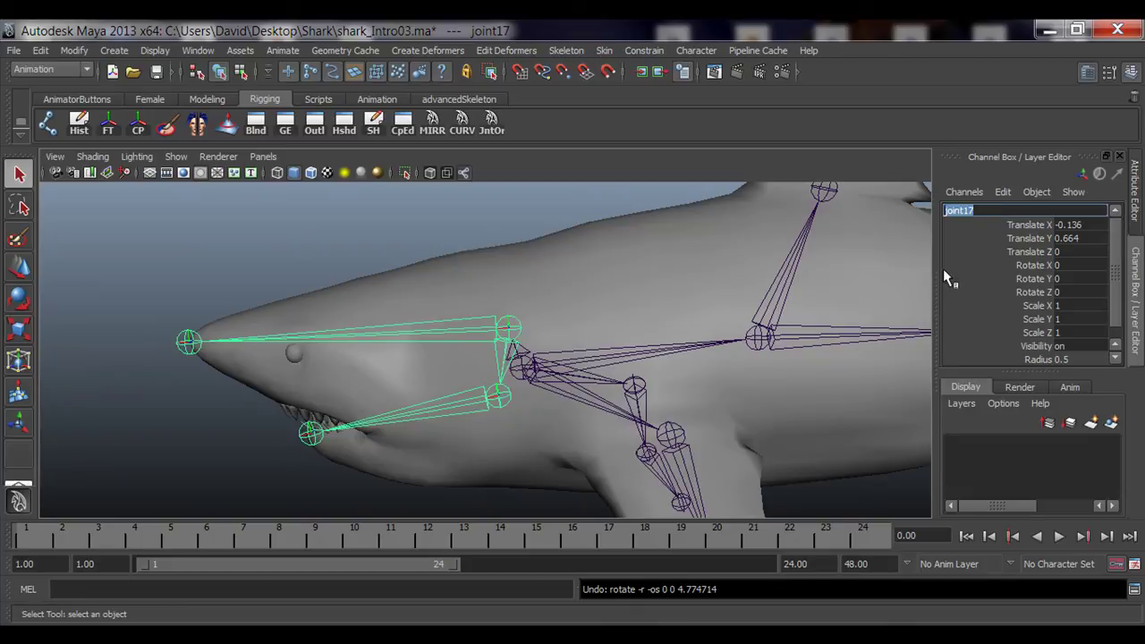
type("head_jnt")
key("Return")
Examine the end joint at the tip of the snout and the bone linking it to the head joint
middle_click_drag(302, 358, 357, 345, "alt")
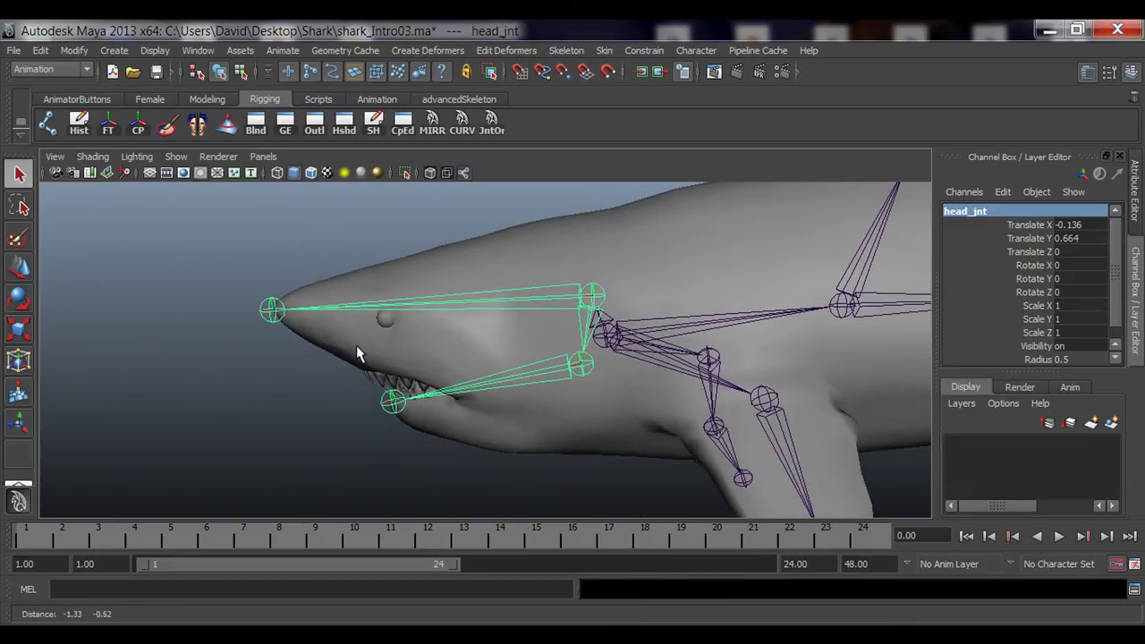
left_click(266, 314)
middle_click_drag(254, 361, 452, 323, "alt")
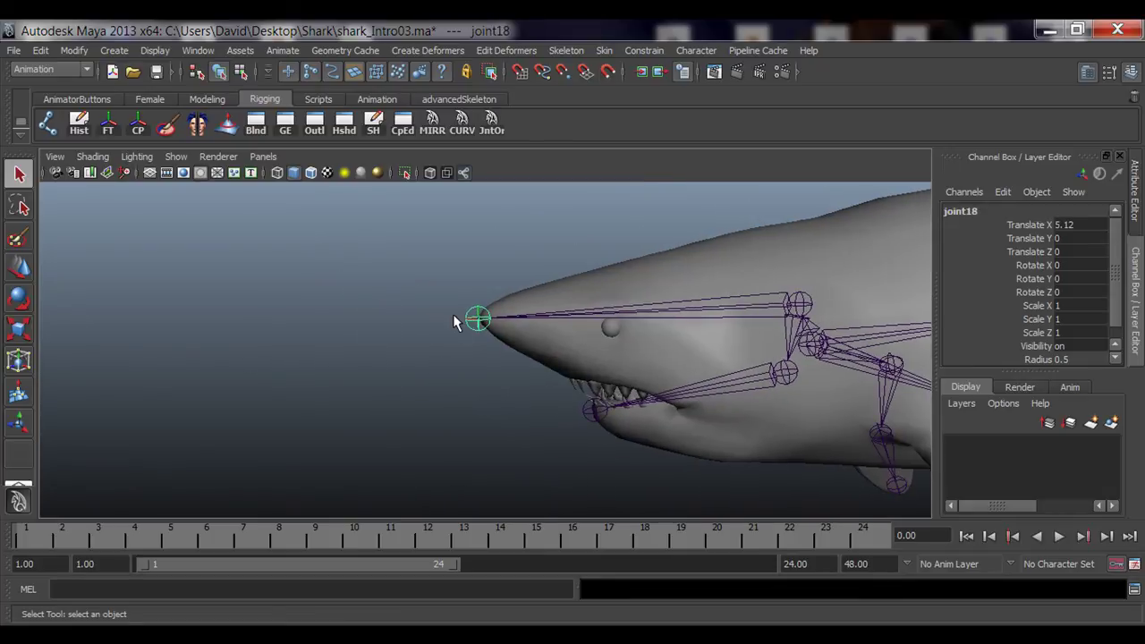
middle_click_drag(534, 339, 370, 375, "alt")
right_click_drag(371, 375, 428, 383, "alt")
key("f")
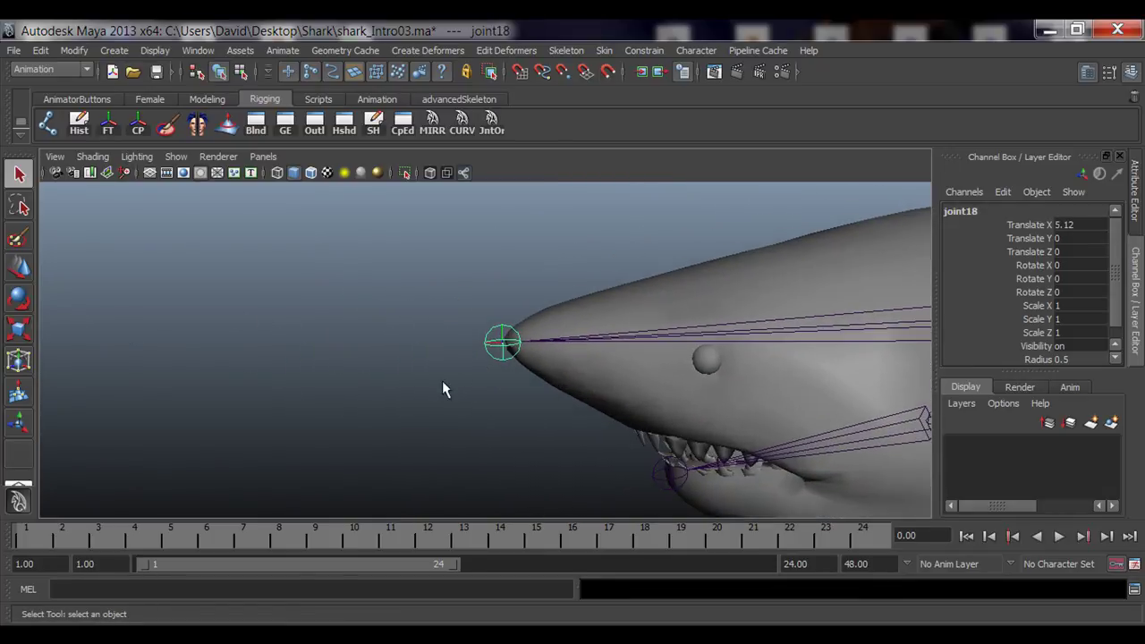
middle_click_drag(535, 361, 177, 376, "alt")
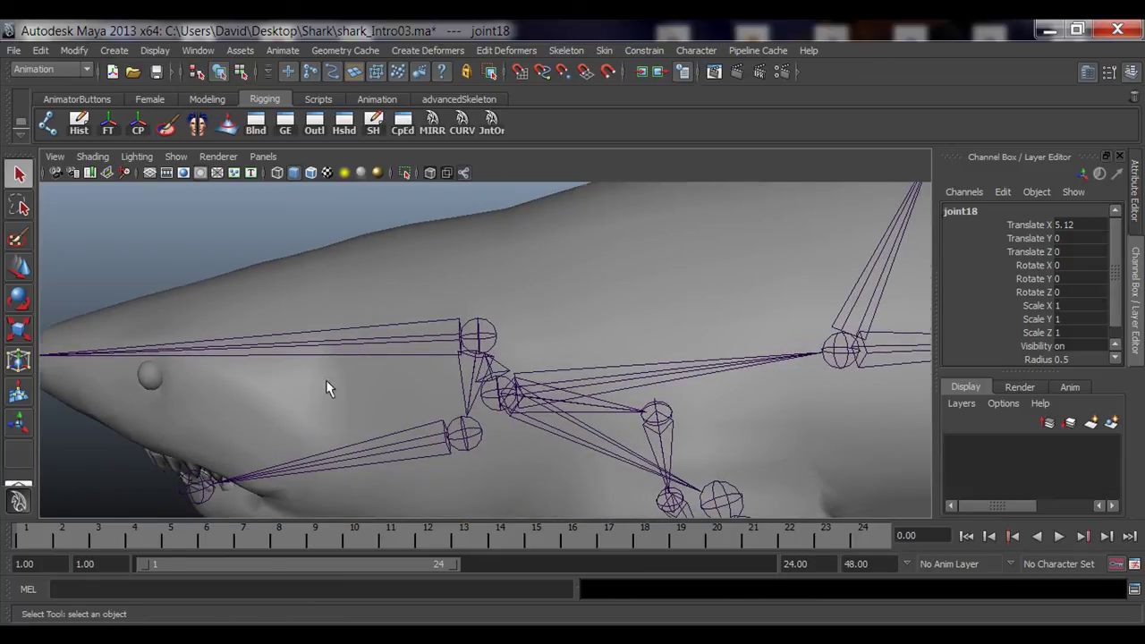
middle_click_drag(328, 389, 435, 392, "alt")
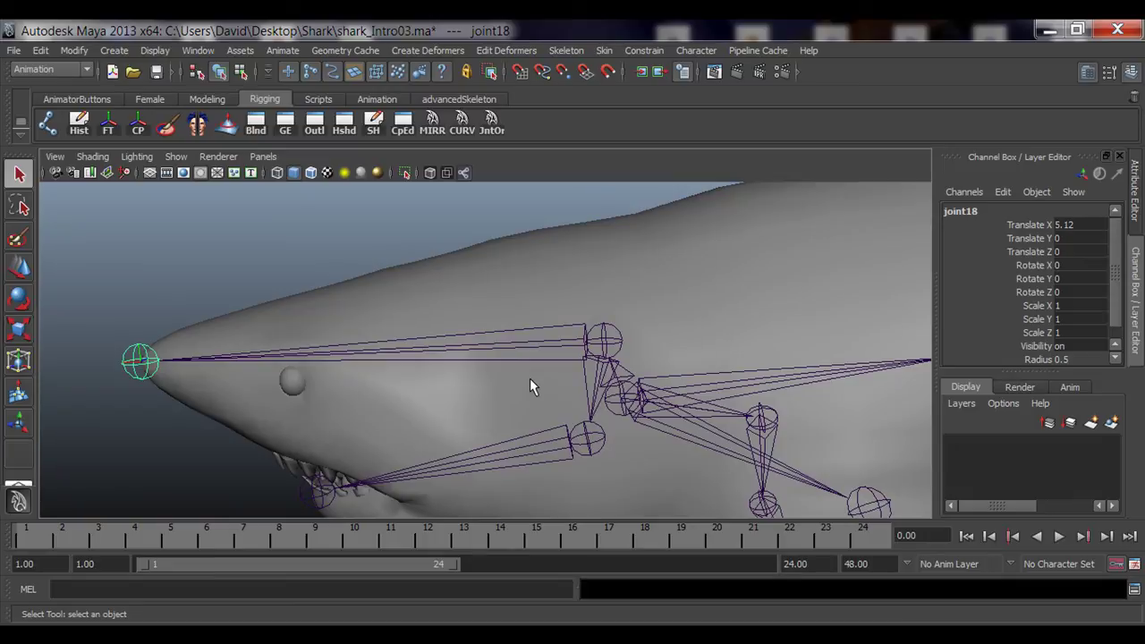
right_click_drag(534, 386, 468, 386, "alt")
middle_click_drag(468, 386, 407, 382, "alt")
Try rotating head_jnt to test how the head and jaw joints follow it, and undo the rotations
left_click(504, 340)
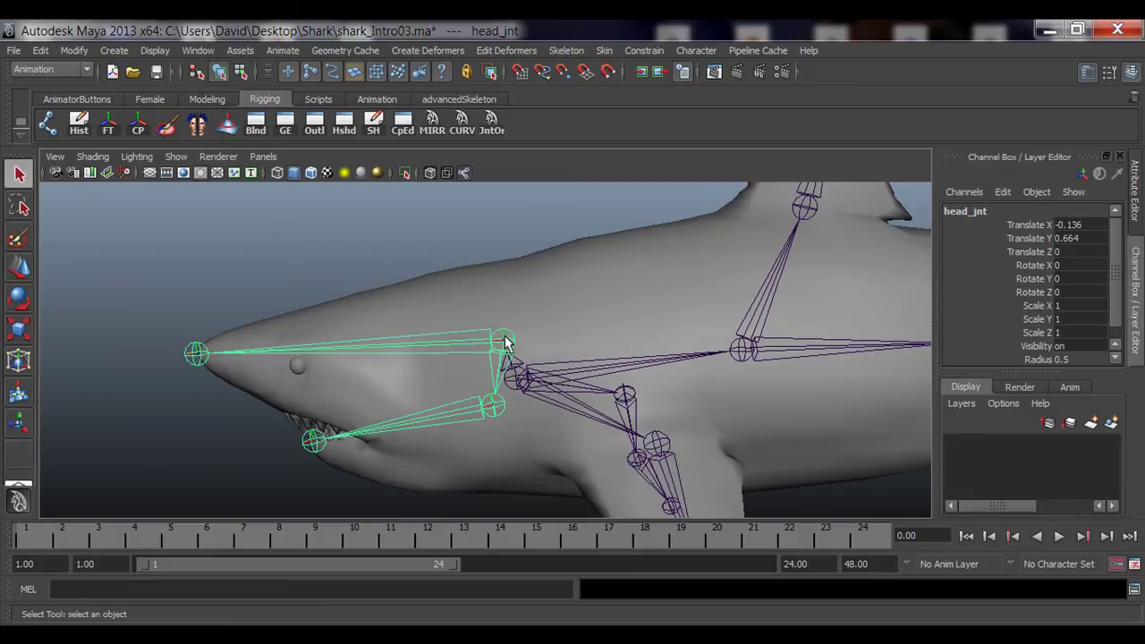
key("e")
mouse_move(473, 320)
left_mouse_down()
mouse_move(478, 302)
mouse_move(484, 315)
left_mouse_up()
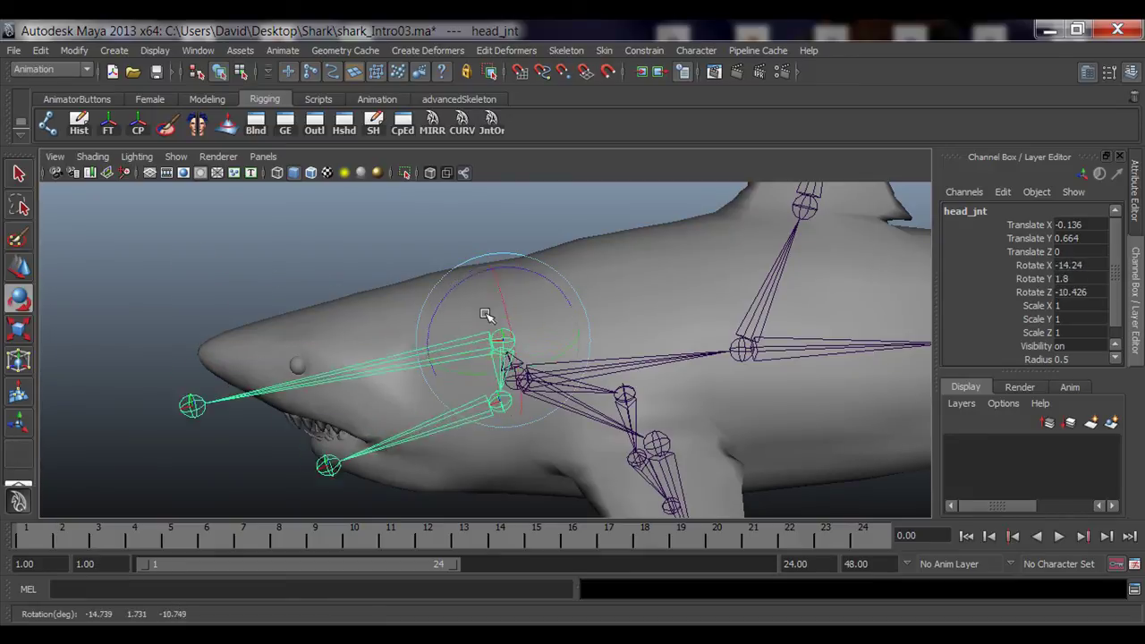
key("ctrl+z")
key("ctrl+z")
key("ctrl+z")
key("q")
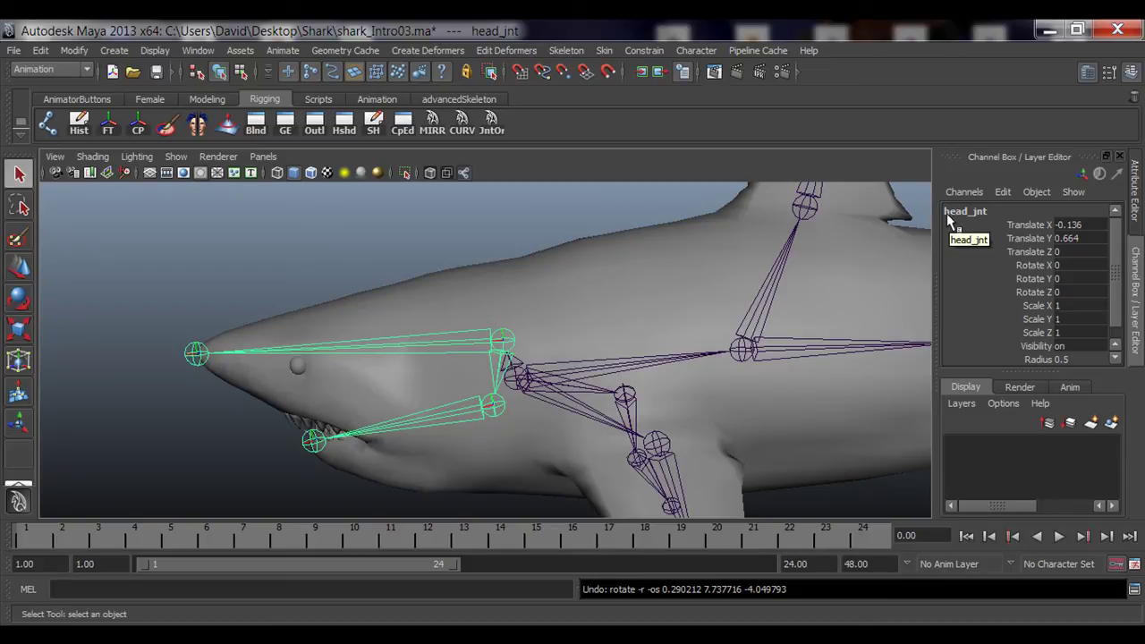
Rename the end joint at the tip of the snout as head_tip_jnt
left_click(196, 353)
middle_click_drag(258, 425, 494, 406, "alt")
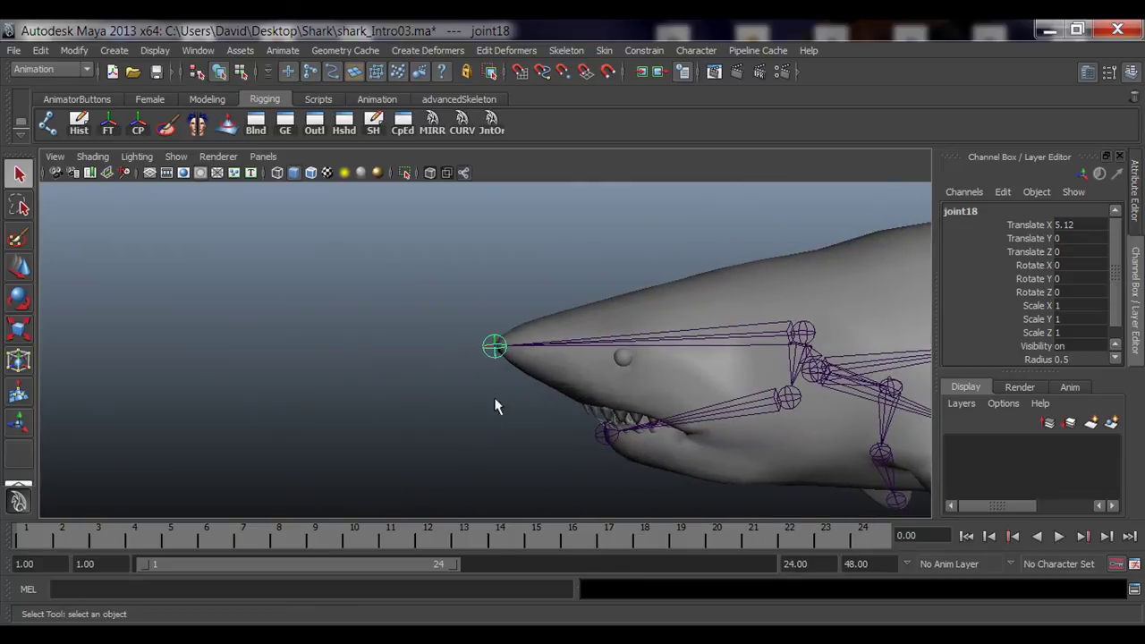
middle_click_drag(316, 380, 425, 386, "alt")
right_click_drag(425, 386, 293, 394, "alt")
right_click_drag(366, 400, 624, 391, "alt")
middle_click_drag(624, 391, 491, 403, "alt")
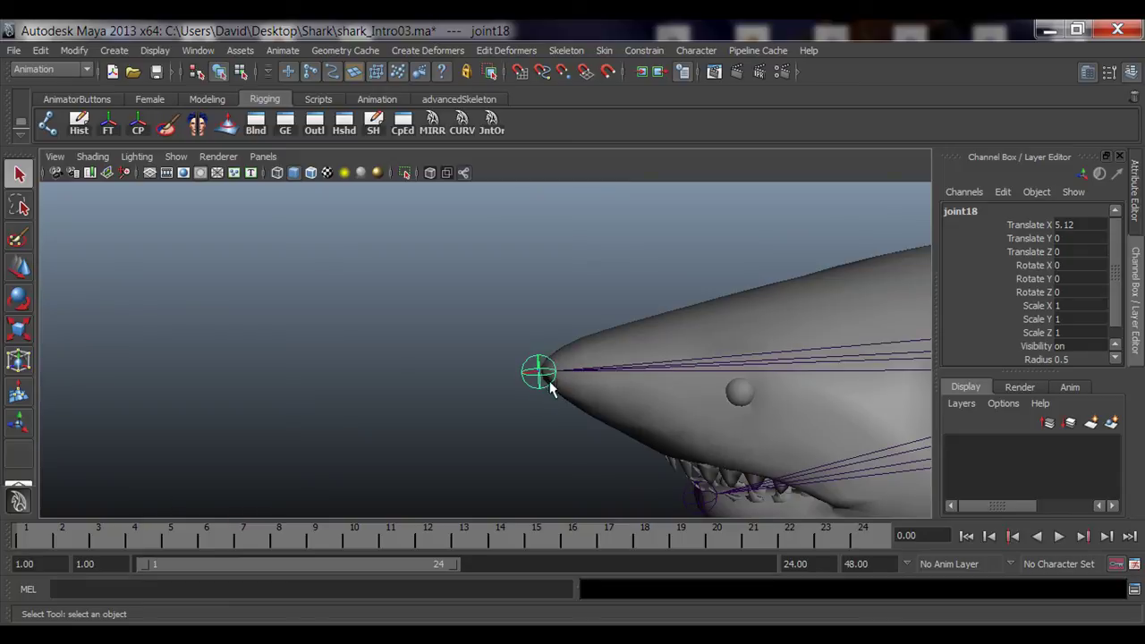
middle_click_drag(552, 412, 541, 397, "alt")
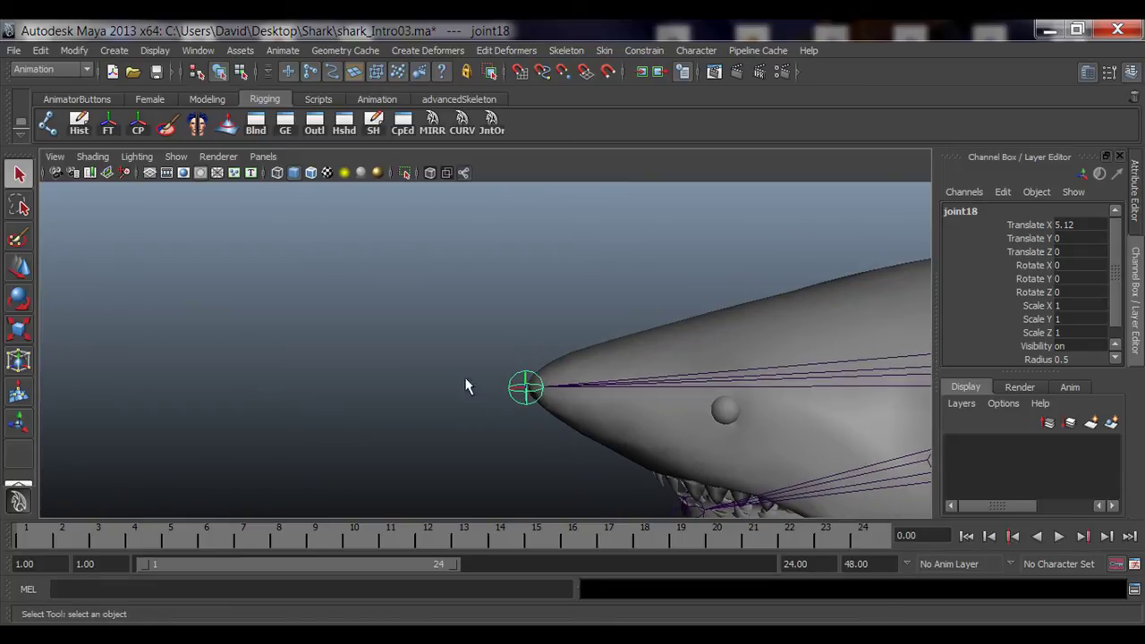
scroll(511, 409, "down", 2)
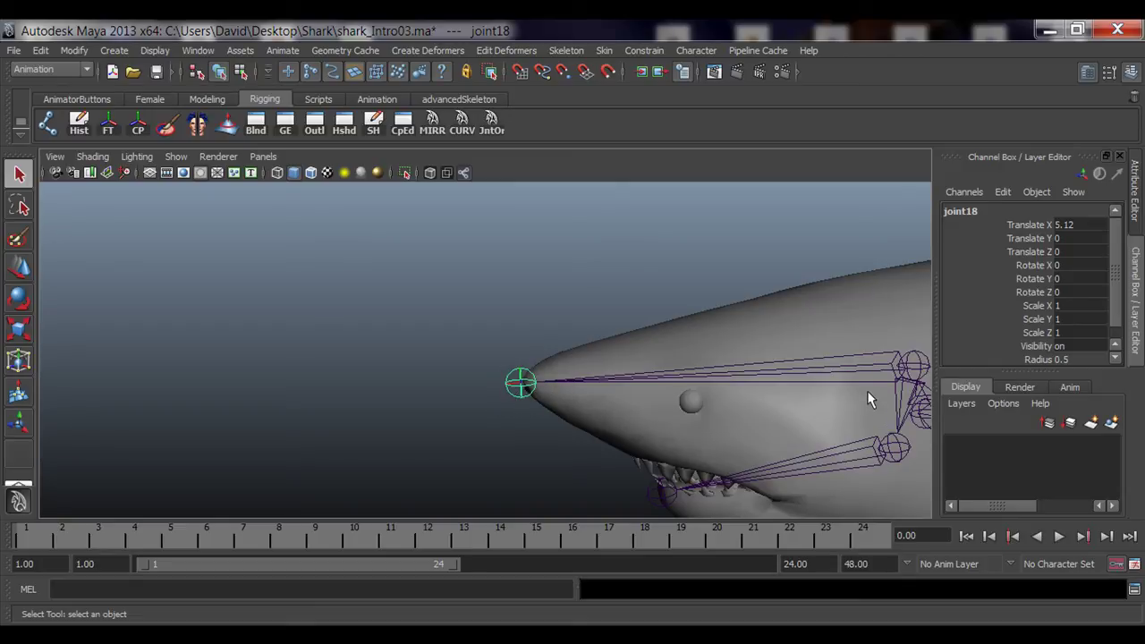
left_click(955, 212)
type("head_t")
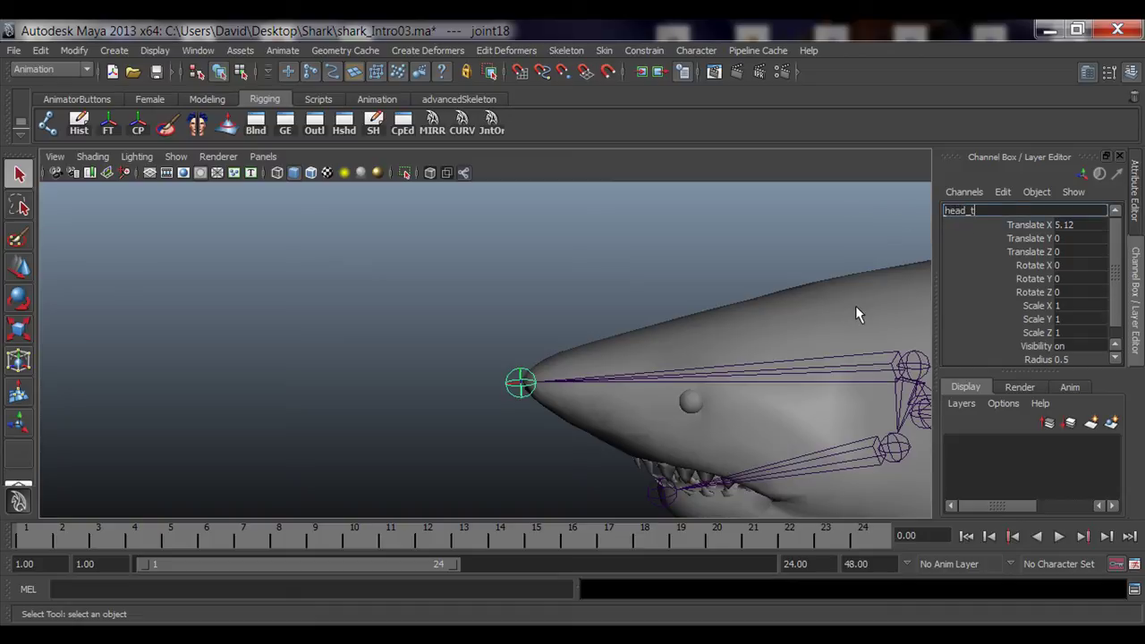
type("ip_jnt")
key("Return")
Rename the joint at the base of the lower jaw, below the head joint, as jaw_jnt
middle_click_drag(640, 426, 295, 295, "alt")
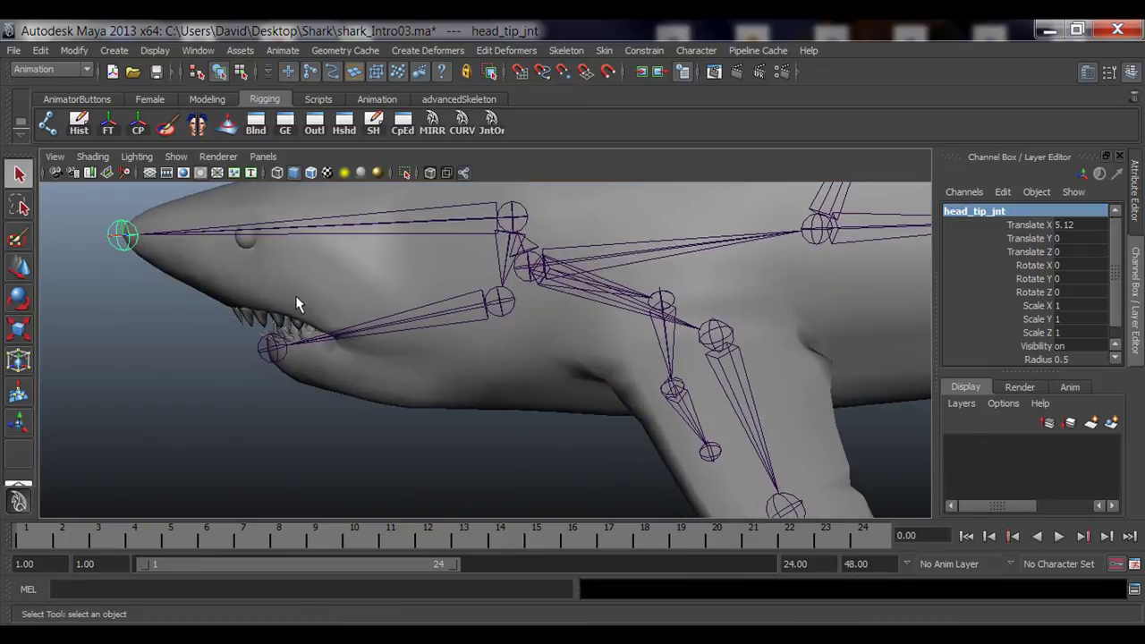
left_click(498, 304)
middle_click_drag(501, 318, 546, 333, "alt")
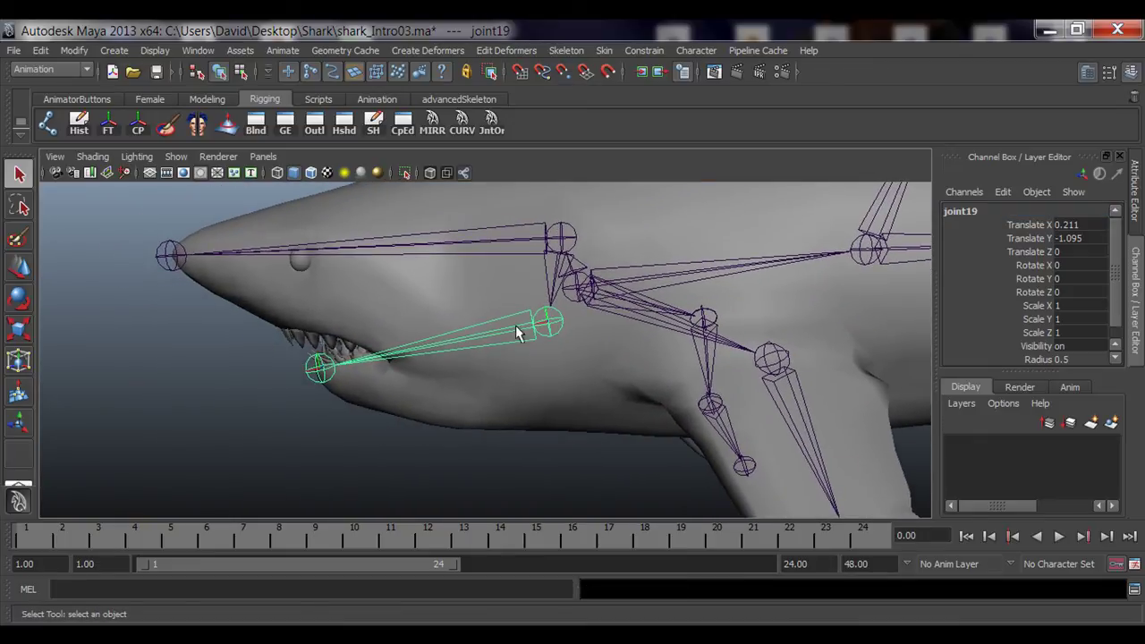
left_click_drag(349, 388, 274, 358, "alt")
left_click(315, 380)
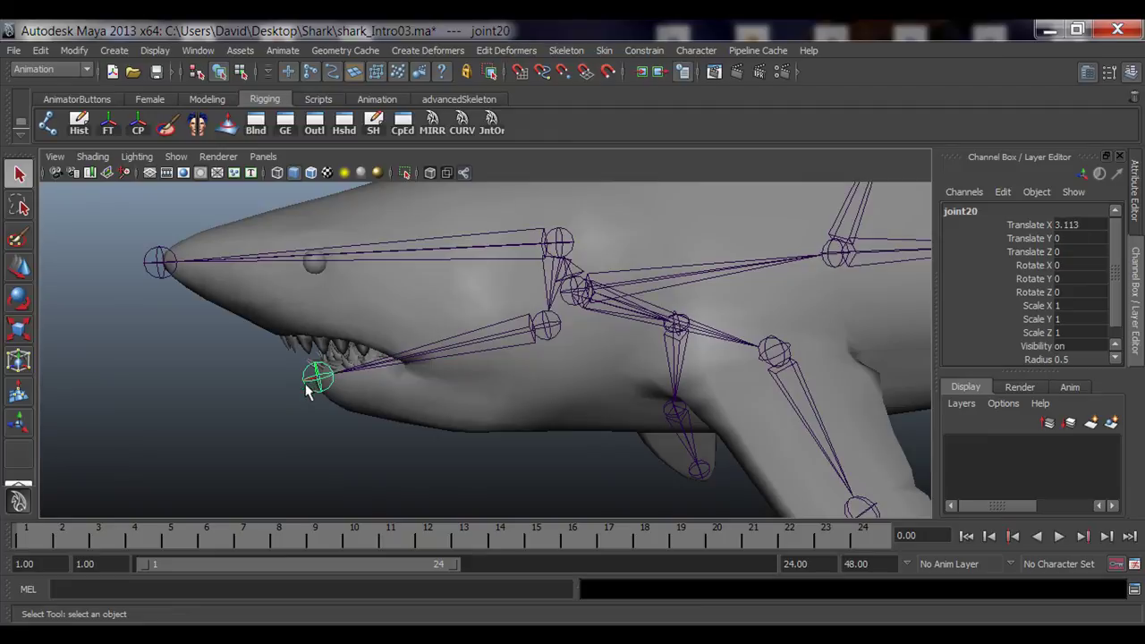
left_click(545, 326)
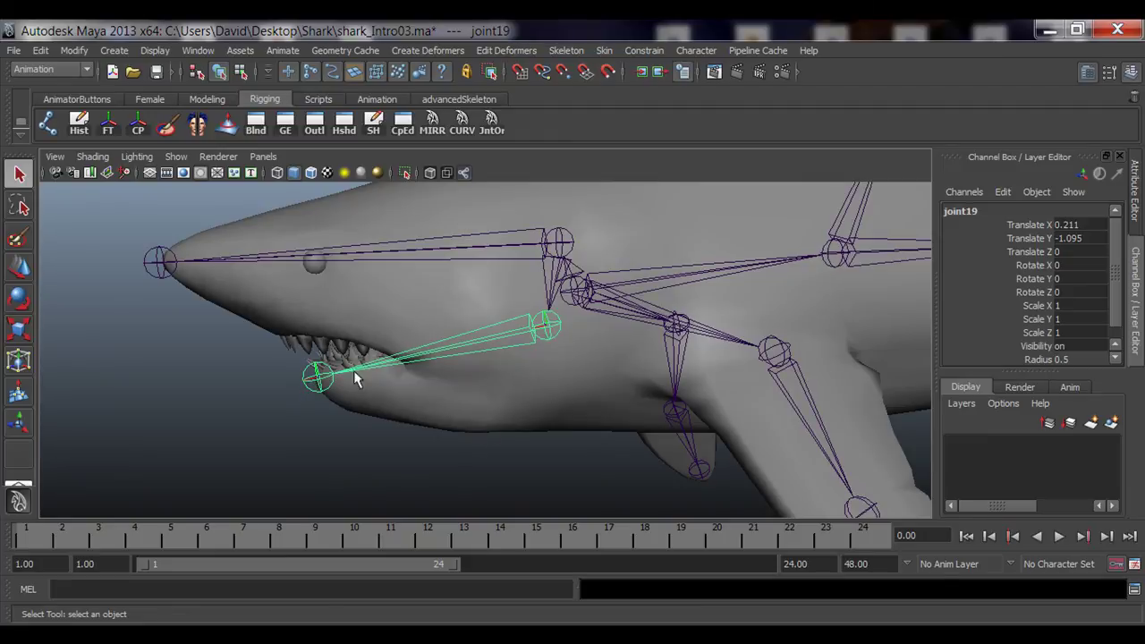
left_click(369, 452)
left_click(548, 327)
middle_click_drag(555, 333, 503, 372, "alt")
left_click(962, 211)
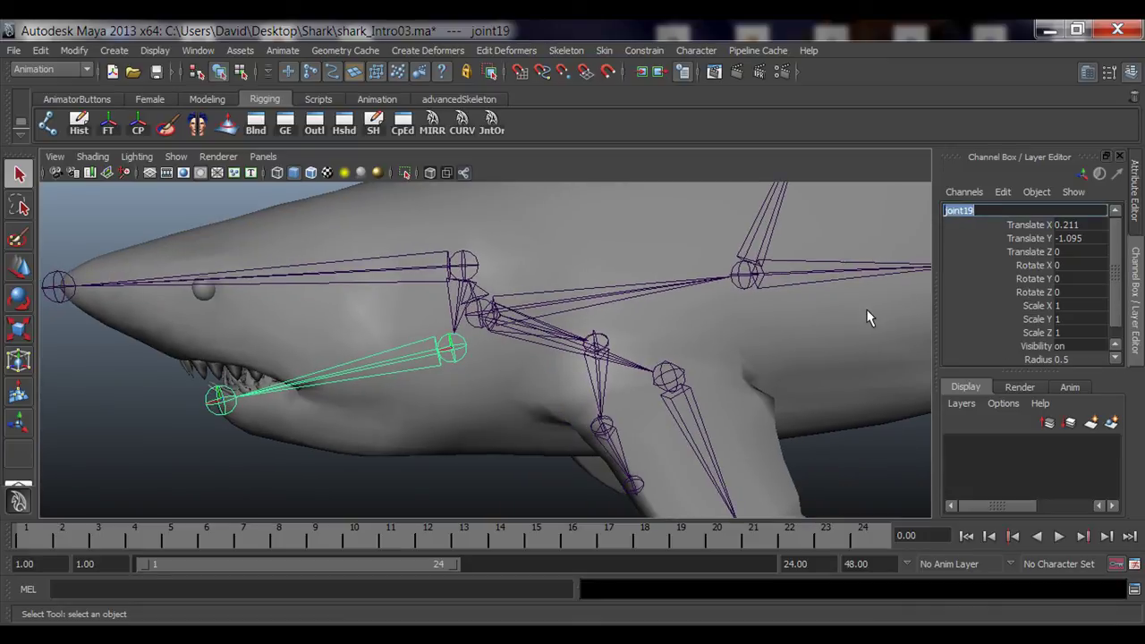
type("jaw_jnt")
key("Return")
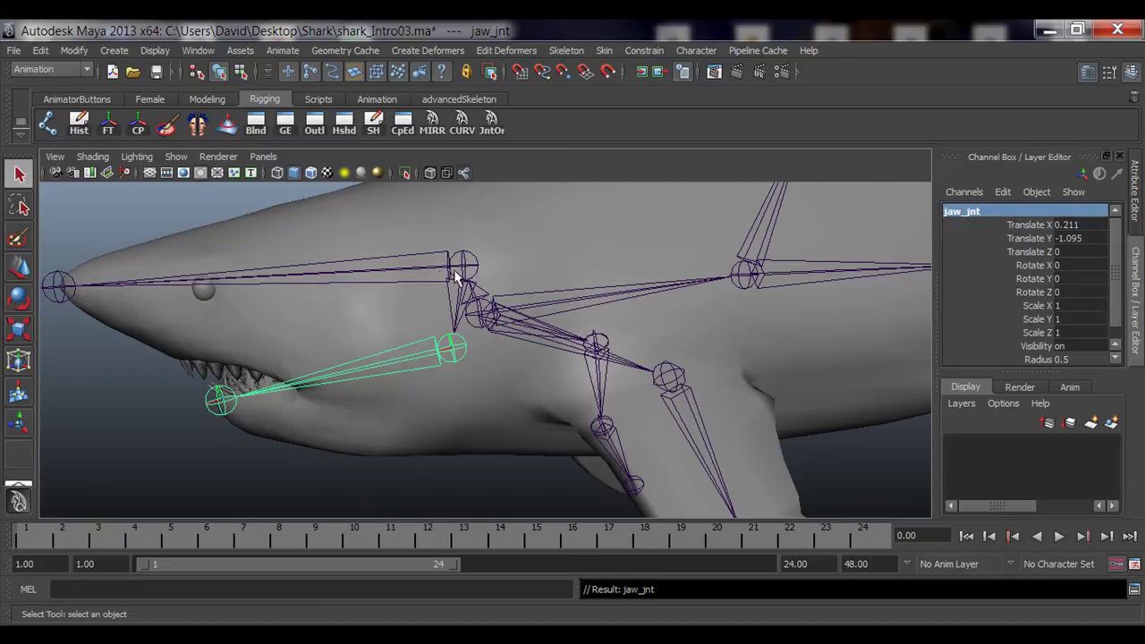
Rename the end joint at the front of the lower jaw as jaw_tip_jnt and clear the selection
left_click(220, 403)
left_click(960, 212)
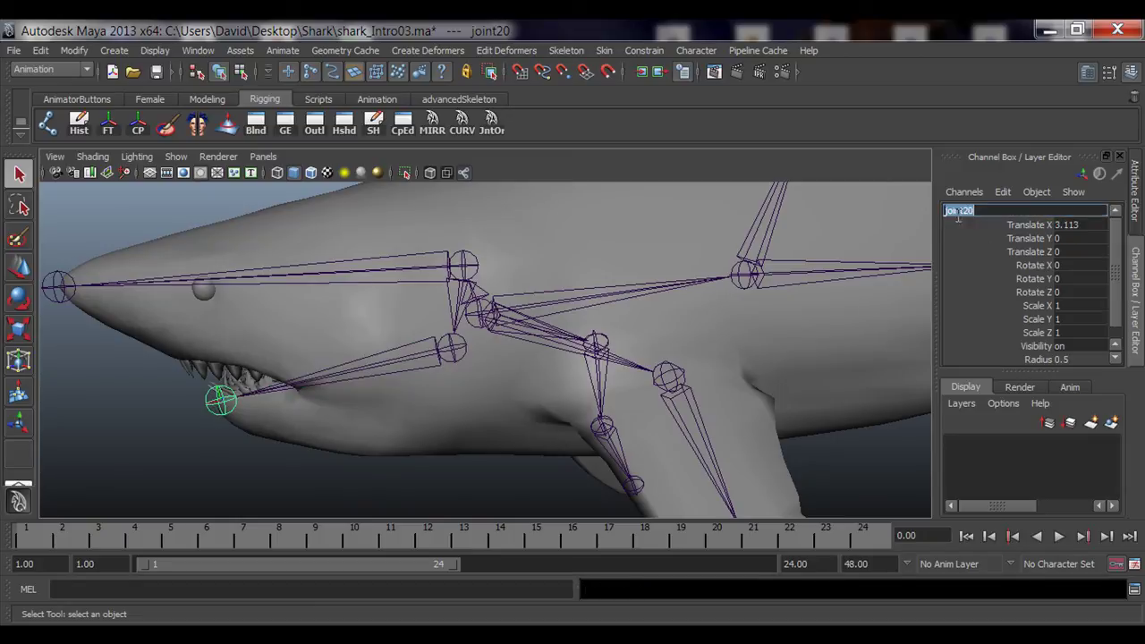
type("jaw_tip_jnt")
key("Return")
left_click_drag(498, 403, 439, 360, "alt")
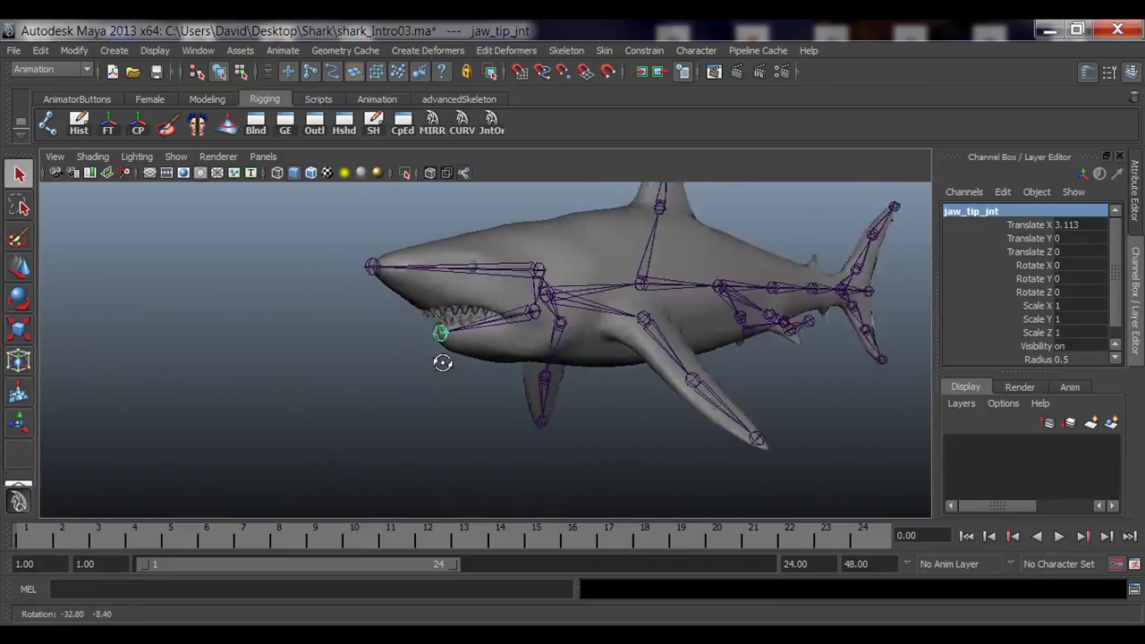
left_click(293, 409)
Check the names of the joints along the left flipper and the left small fin
scroll(532, 358, "up", 3)
left_click_drag(533, 358, 408, 325, "alt")
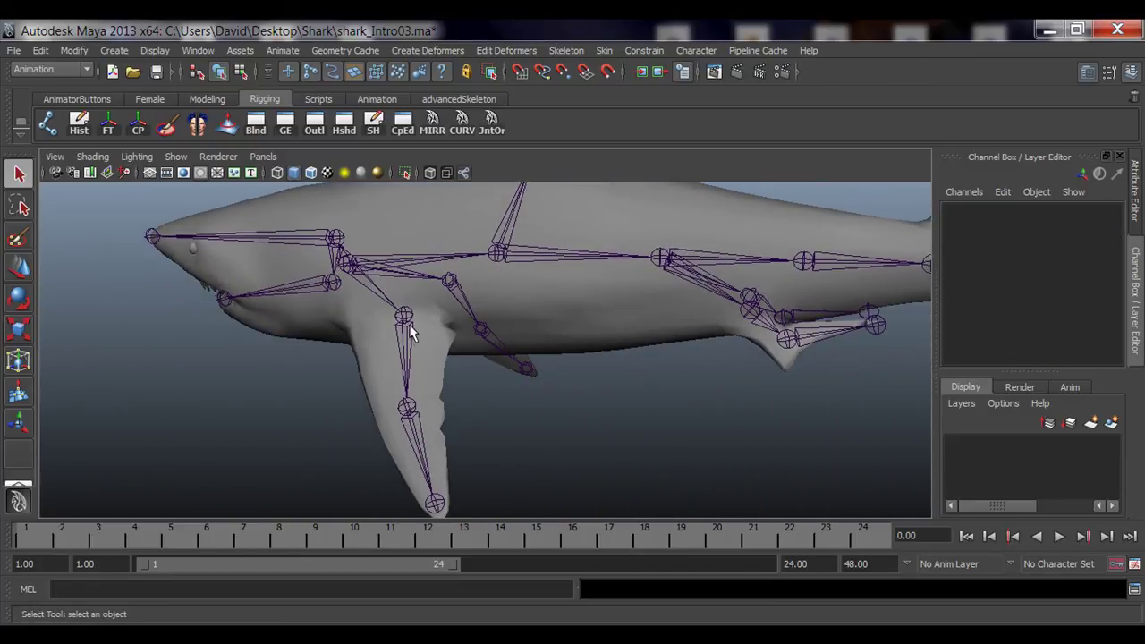
left_click(409, 329)
middle_click_drag(435, 345, 536, 371, "alt")
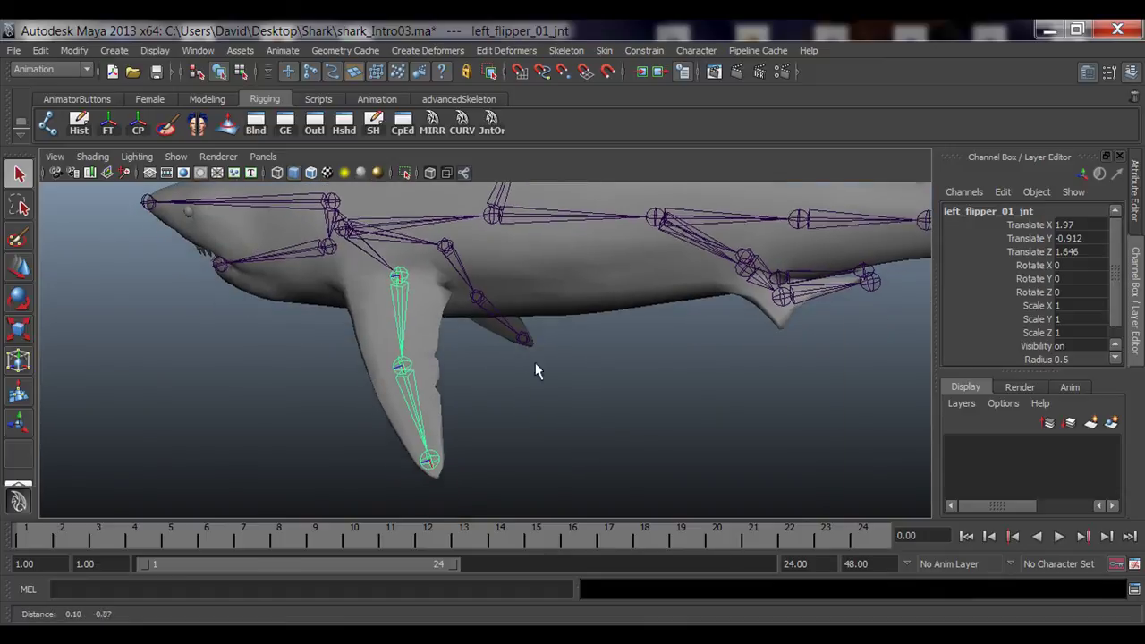
left_click(409, 368)
left_click(427, 459)
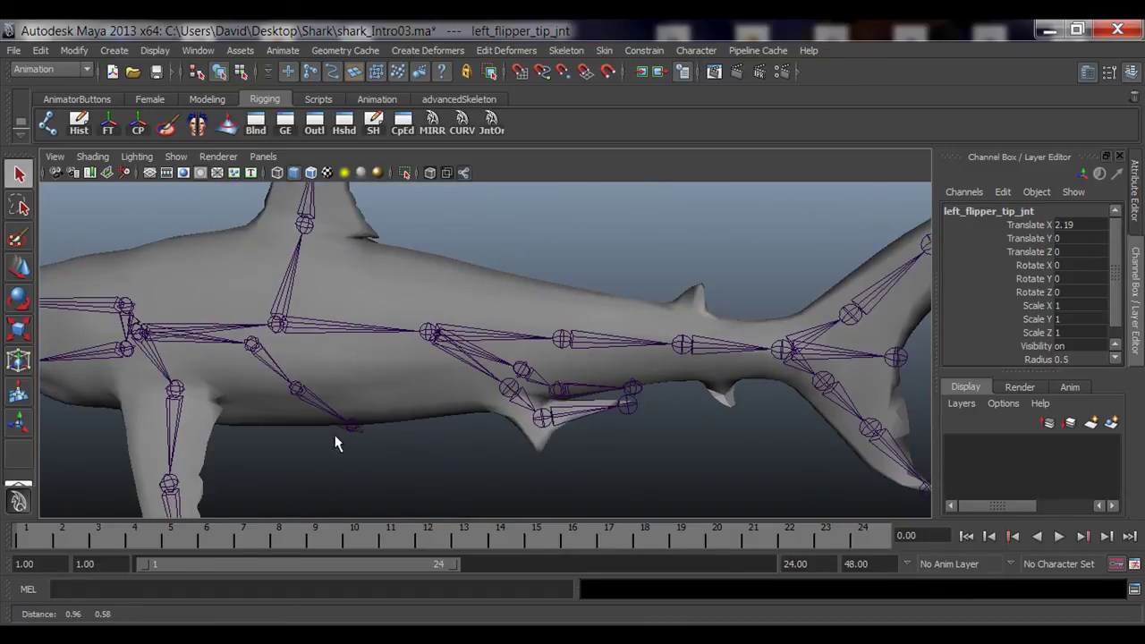
left_click_drag(476, 404, 358, 425, "alt")
left_click(466, 407)
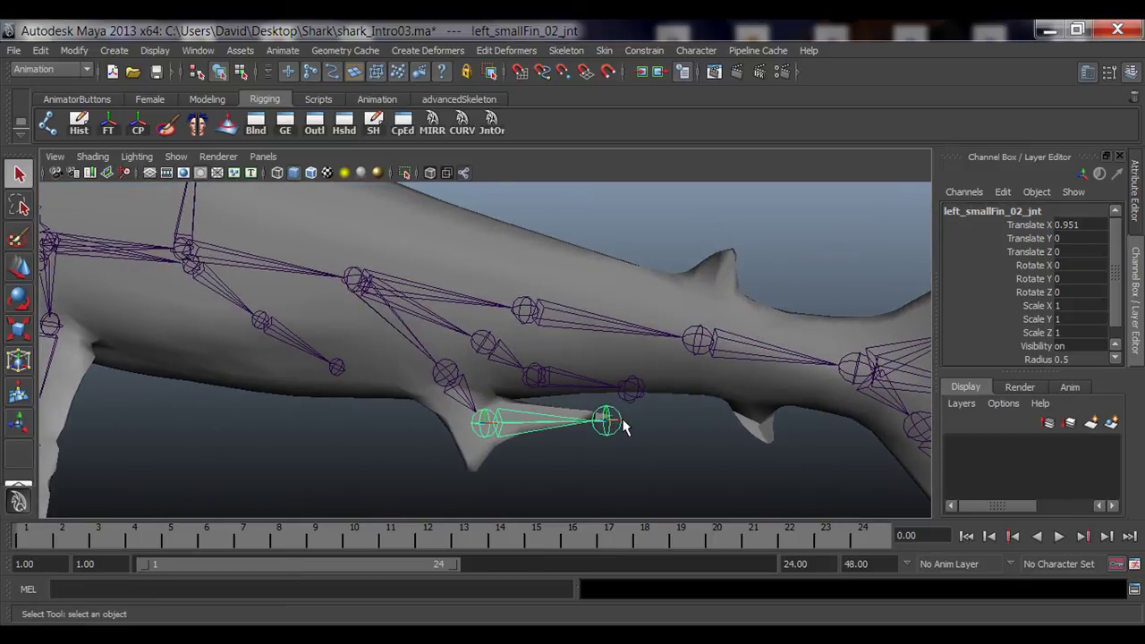
left_click(610, 418)
left_click_drag(610, 419, 547, 370, "alt")
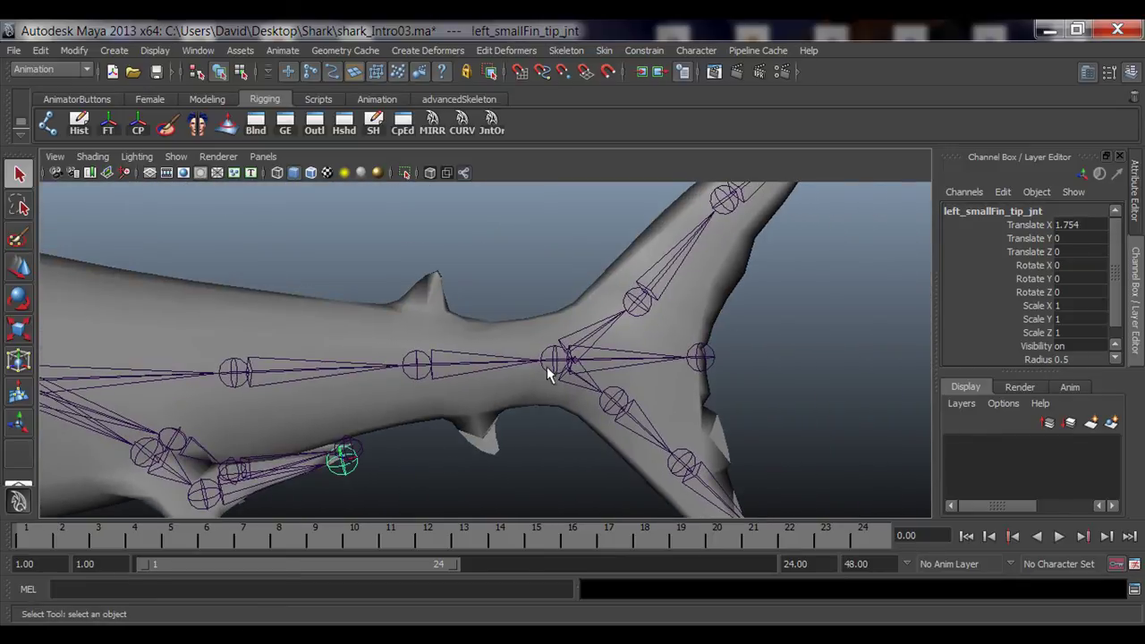
Check the joint names at the tail's fork and tip, along the upper tail lobe and at the start of the lower lobe
left_click(553, 362)
left_click(705, 363)
middle_click_drag(657, 265, 657, 364, "alt")
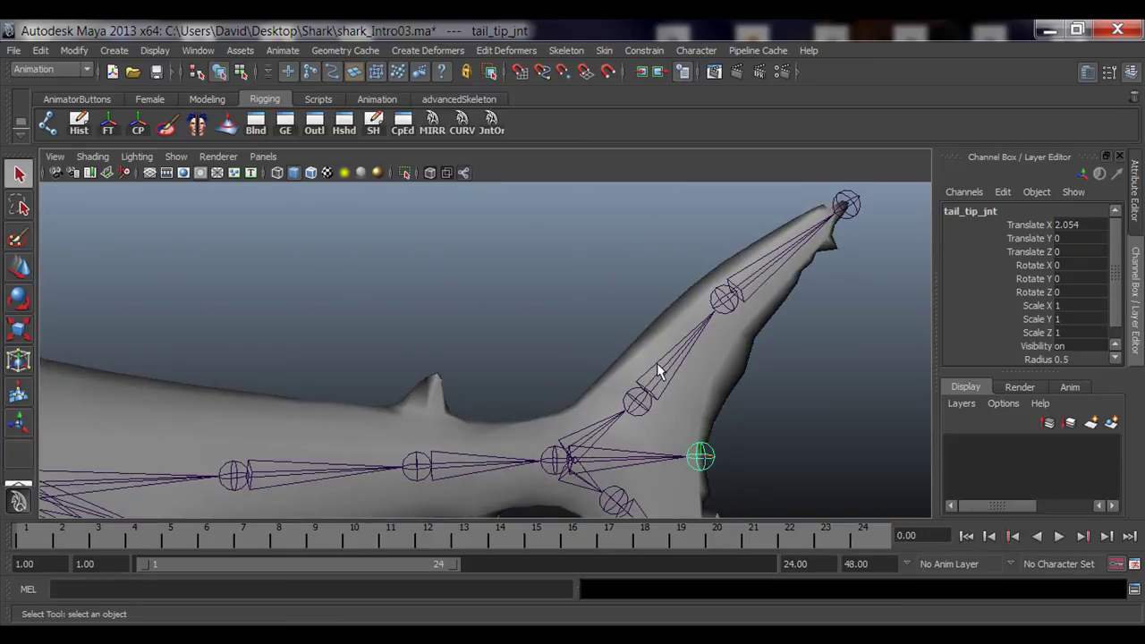
left_click(738, 294)
left_click(726, 304)
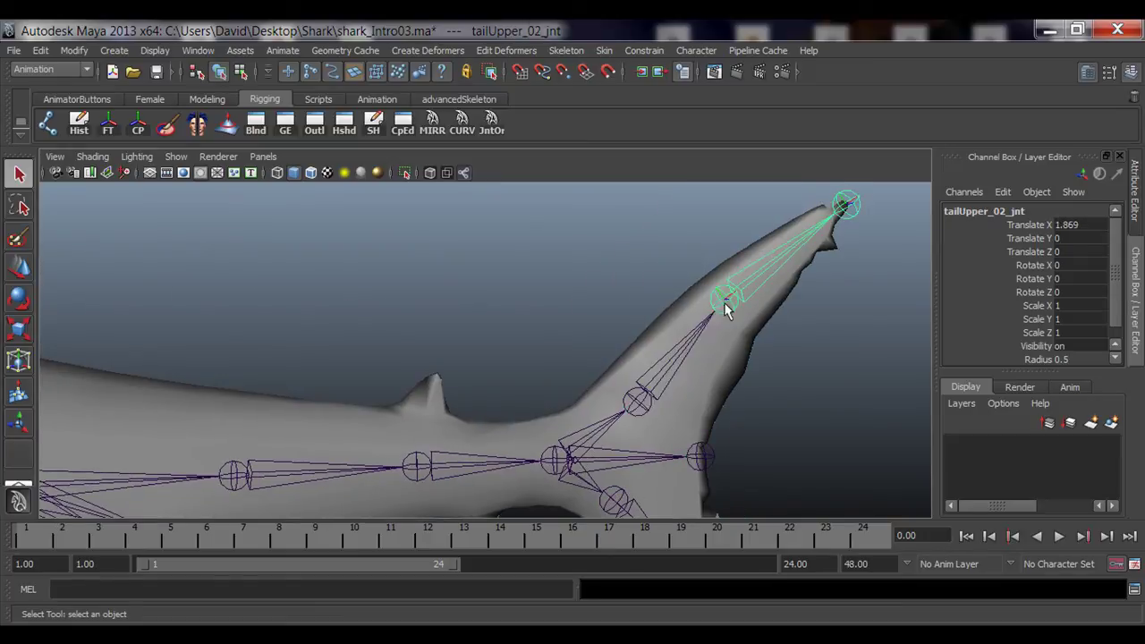
middle_click_drag(767, 344, 686, 380, "alt")
left_click(716, 297)
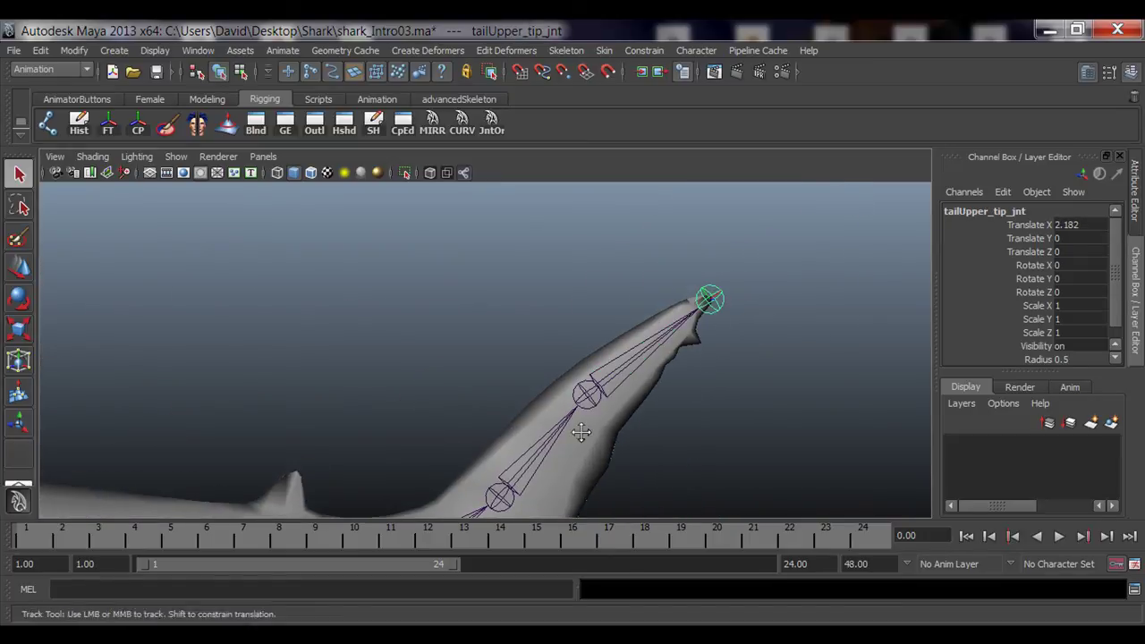
middle_click_drag(716, 297, 613, 313, "alt")
left_click(626, 394)
left_click(547, 330)
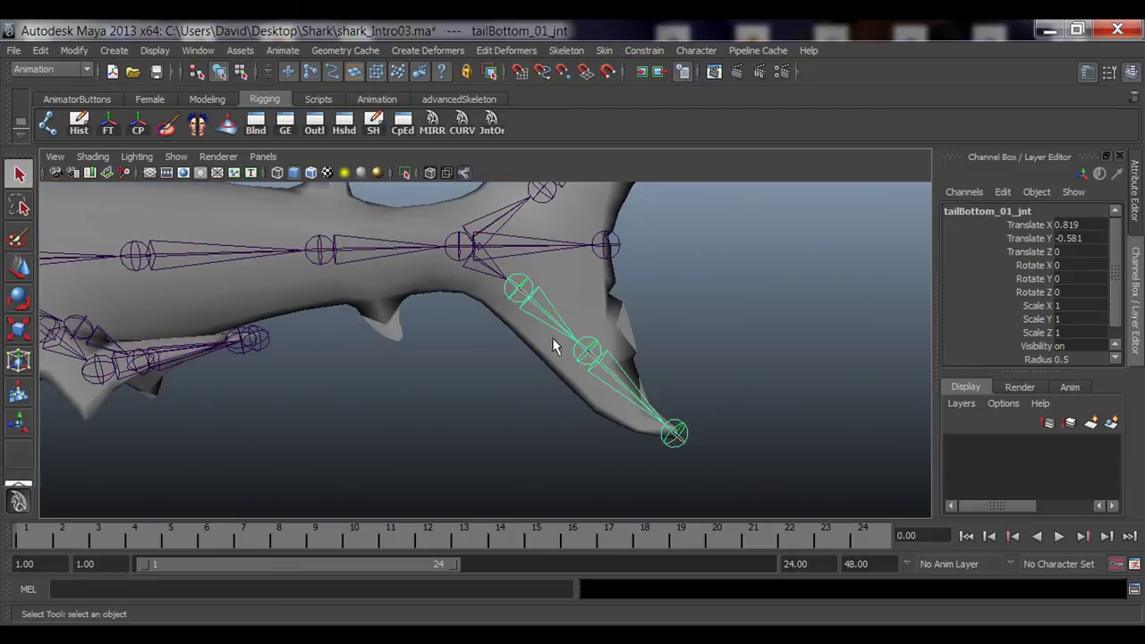
Check the names of the dorsal fin joints and the first left flipper joint, and clear the selection
right_click_drag(553, 337, 438, 284, "alt")
left_click(378, 291)
left_click(402, 302)
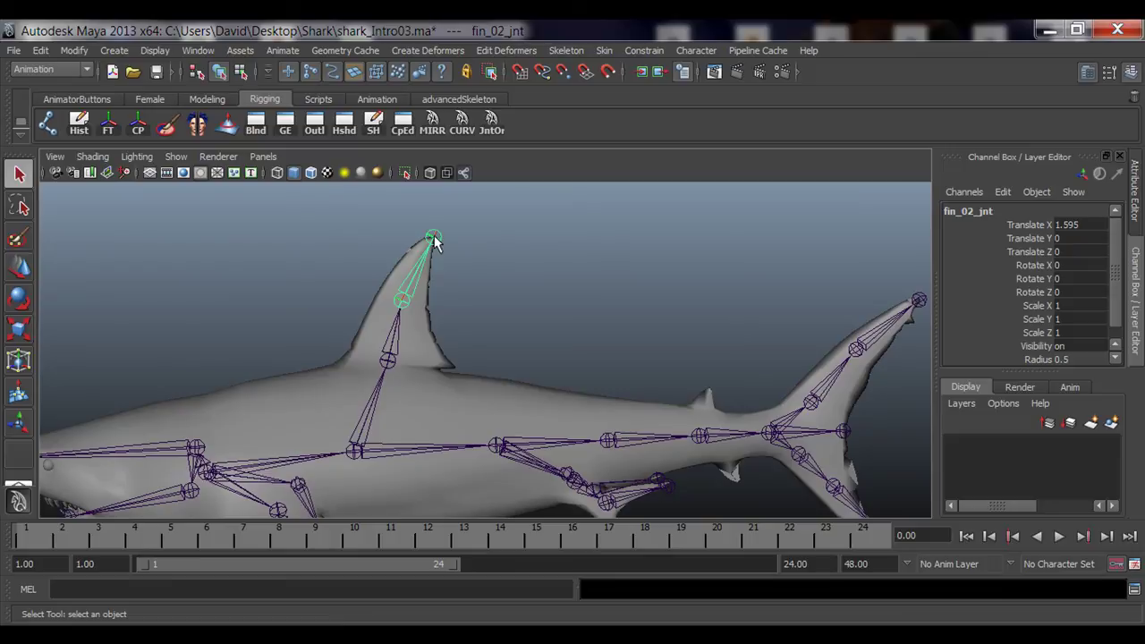
left_click(433, 238)
mouse_move(406, 382)
left_mouse_down("alt")
mouse_move(466, 328)
mouse_move(421, 335)
mouse_move(388, 386)
mouse_move(415, 390)
left_mouse_up("alt")
left_click(351, 362)
left_click(372, 270)
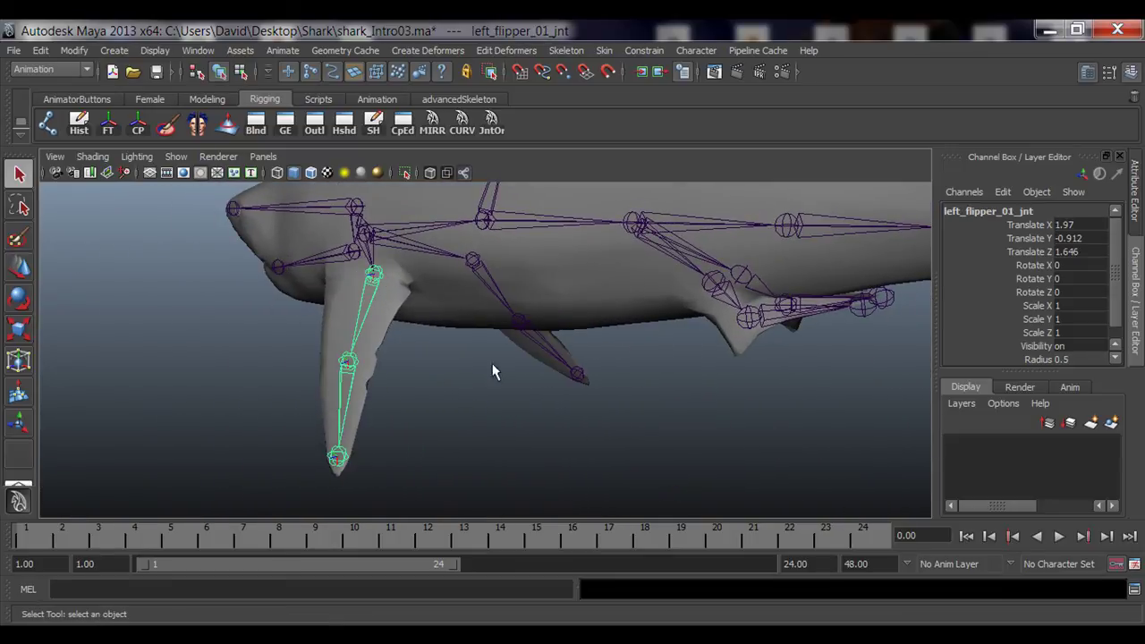
left_click_drag(492, 364, 597, 421, "alt")
left_click(417, 394)
left_click(468, 397)
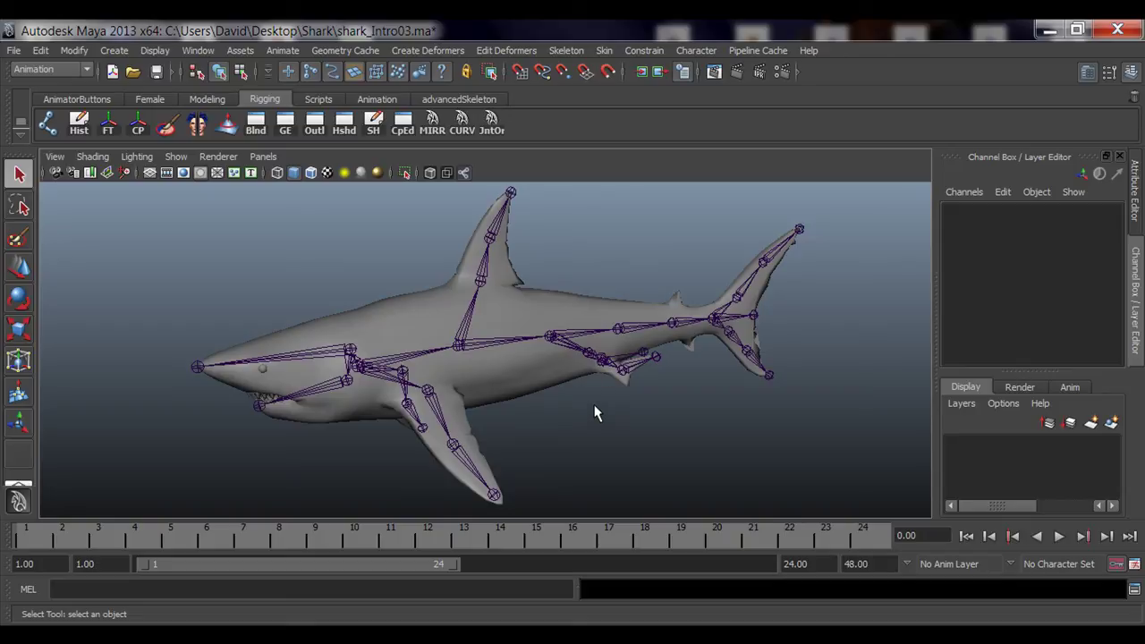
Review the naming sequence of the central tail chain joint by joint, from tail_01_jnt to tail_tip_jnt
left_click_drag(582, 342, 539, 365, "alt")
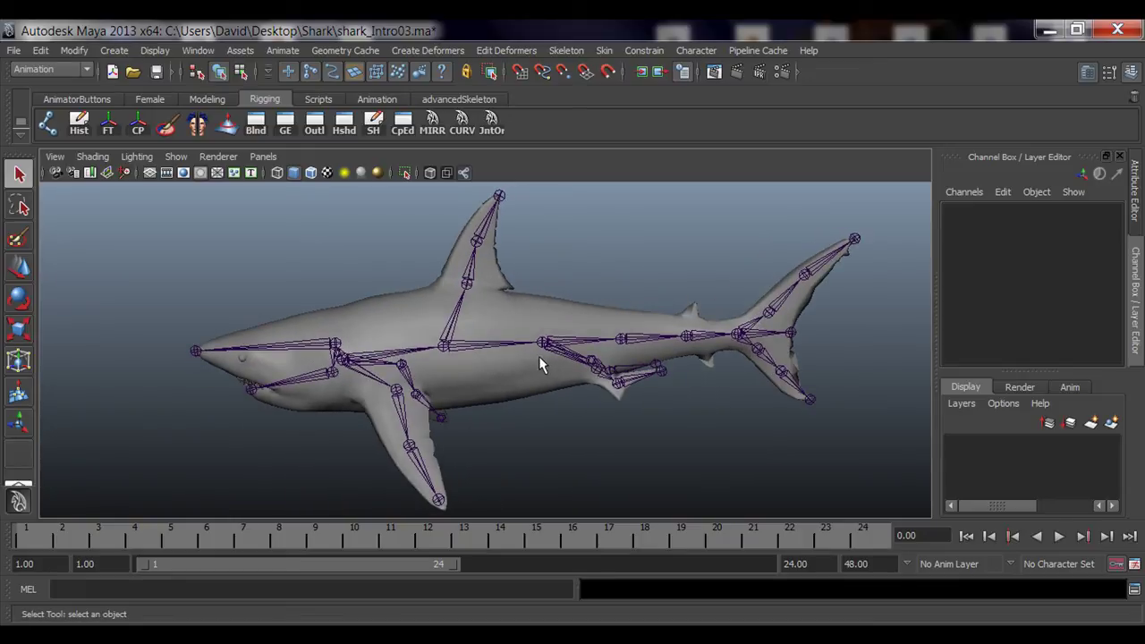
left_click(622, 341)
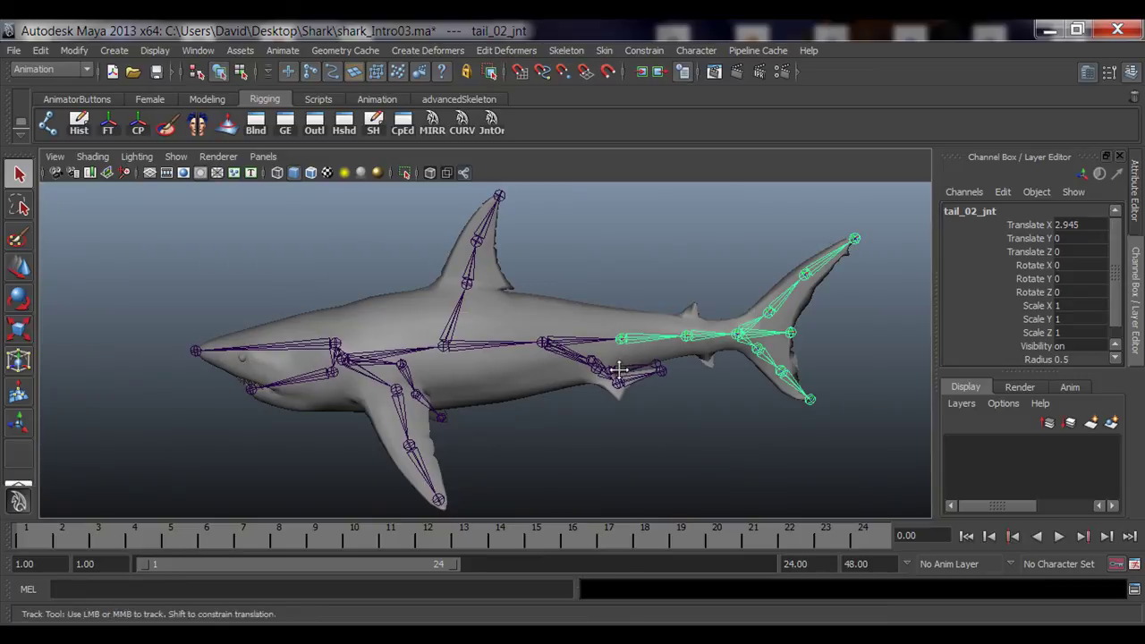
middle_click_drag(614, 376, 547, 397, "alt")
scroll(576, 389, "up", 5)
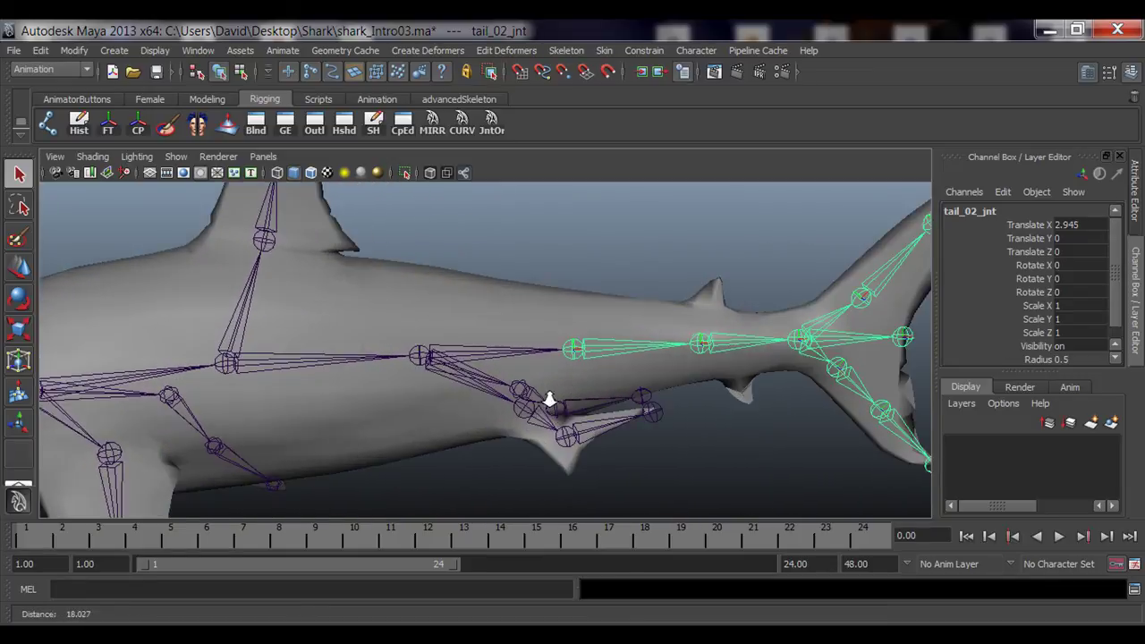
scroll(528, 399, "up", 3)
left_click(307, 364)
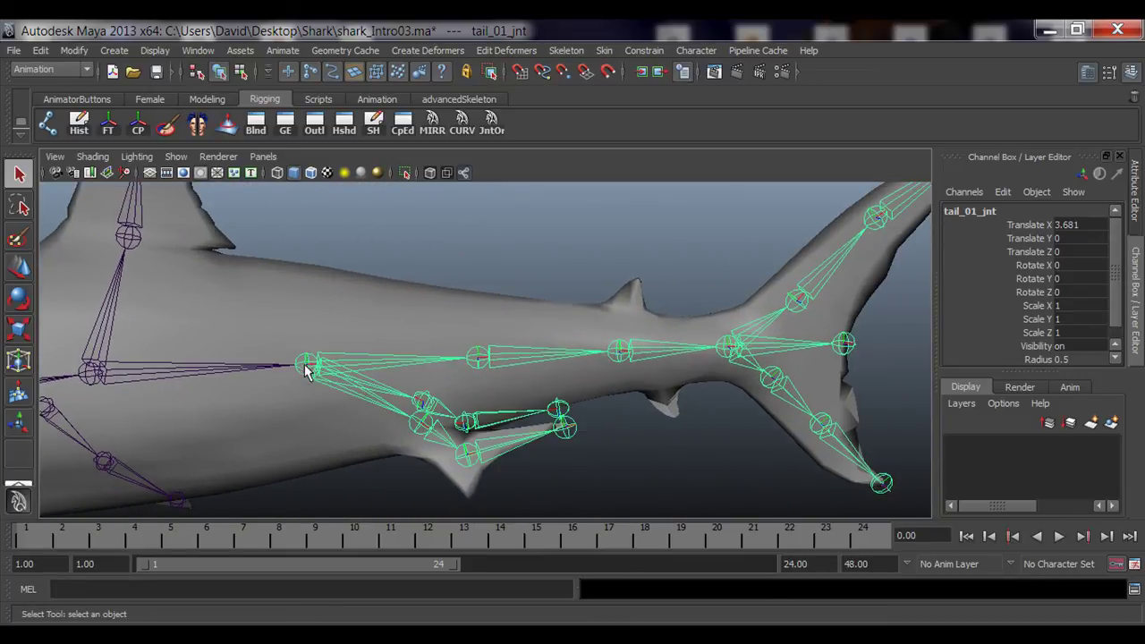
left_click(479, 359)
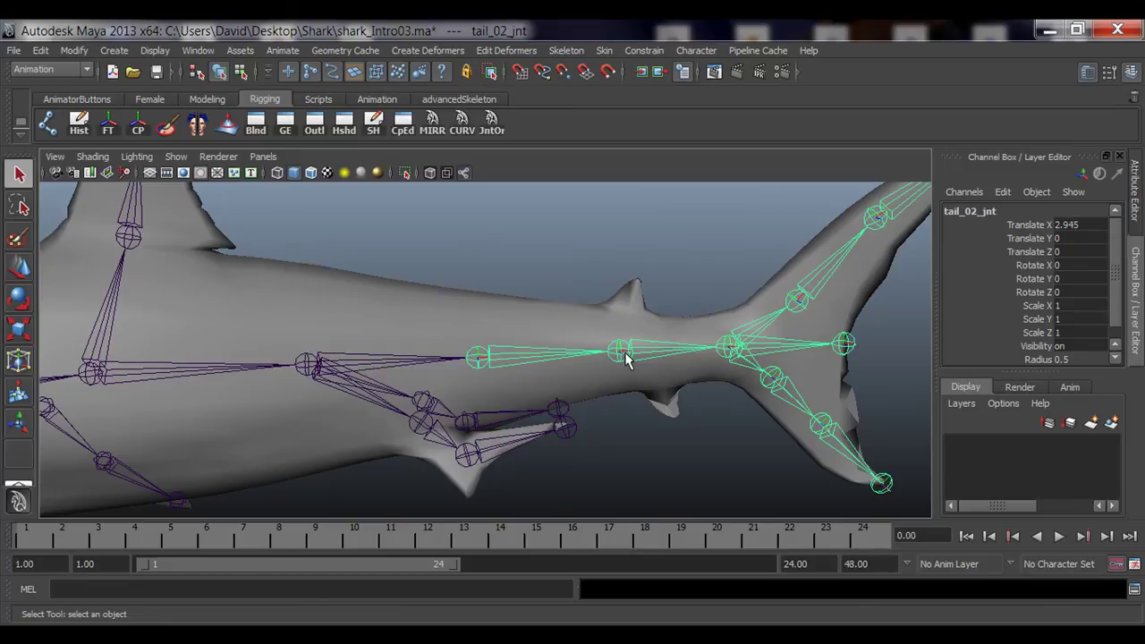
left_click(624, 353)
left_click(731, 346)
left_click(846, 349)
left_click_drag(854, 362, 545, 391, "alt")
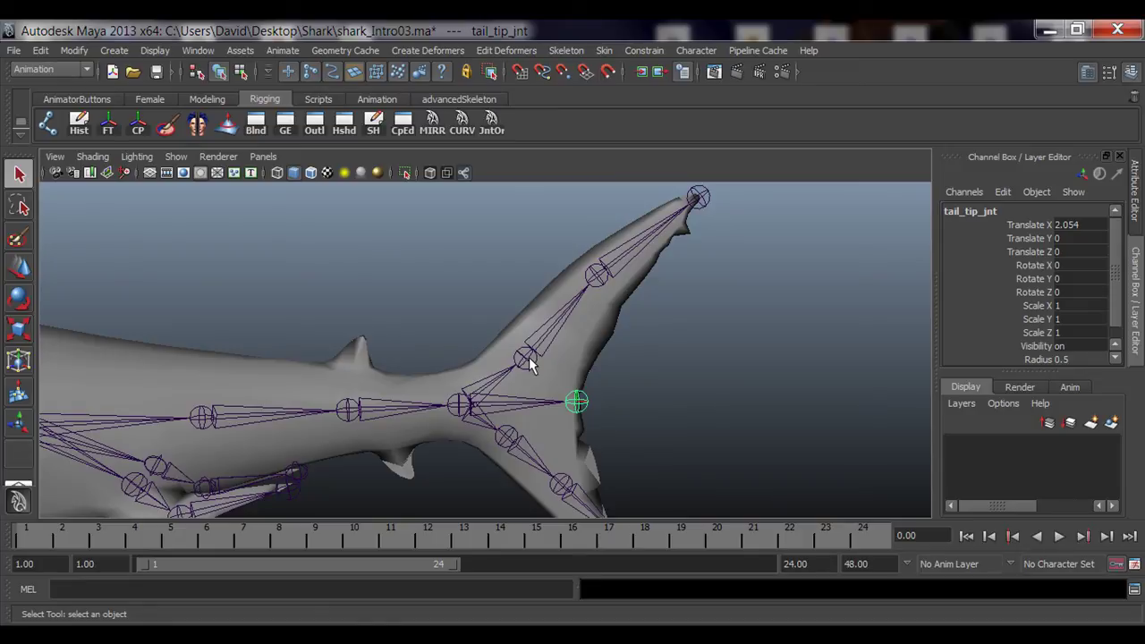
Review the joint names of the tailUpper and tailBottom chains, clear the selection and look over the whole skeleton
left_click(528, 362)
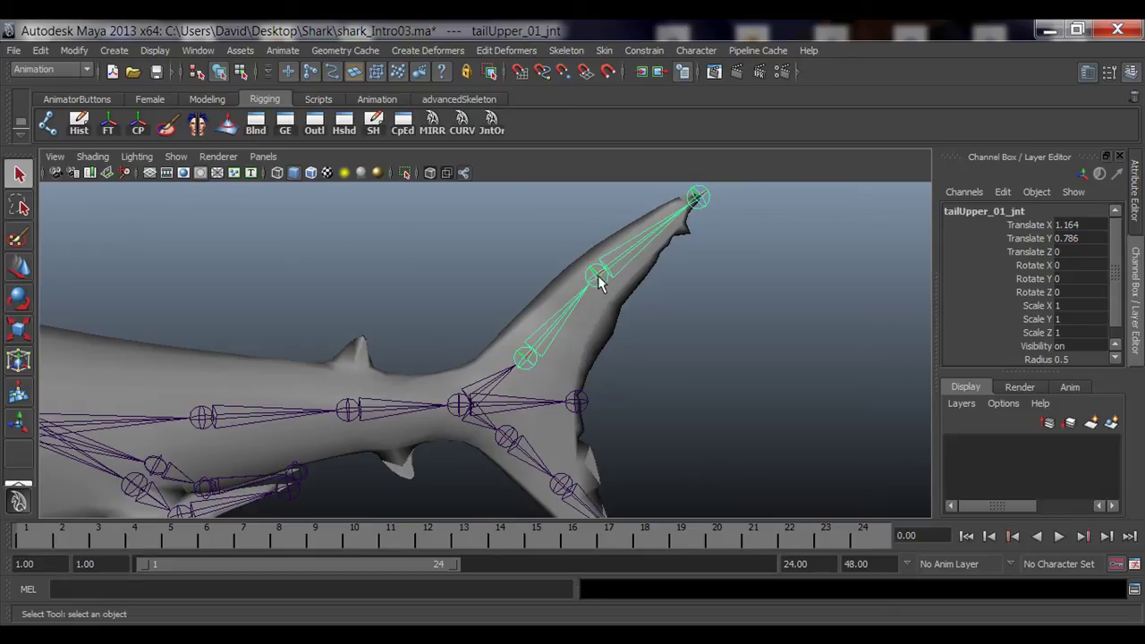
left_click(700, 198)
left_click_drag(701, 198, 563, 341, "alt")
left_click(563, 340)
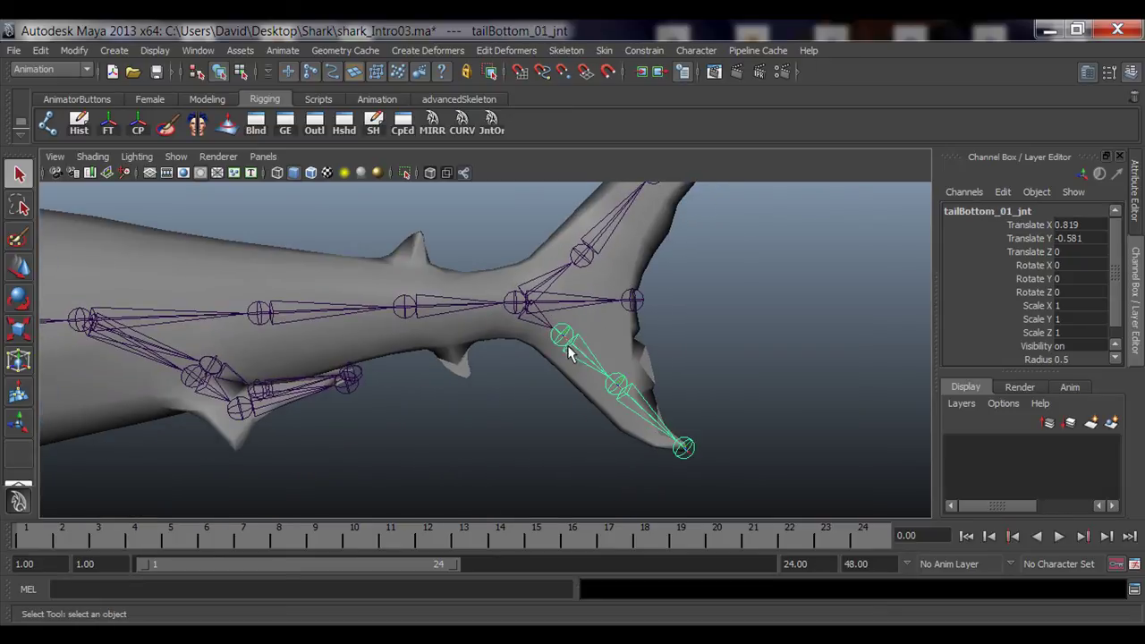
left_click(603, 390)
left_click(618, 386)
left_click(690, 449)
left_click_drag(690, 448, 419, 388, "alt")
left_click(648, 279)
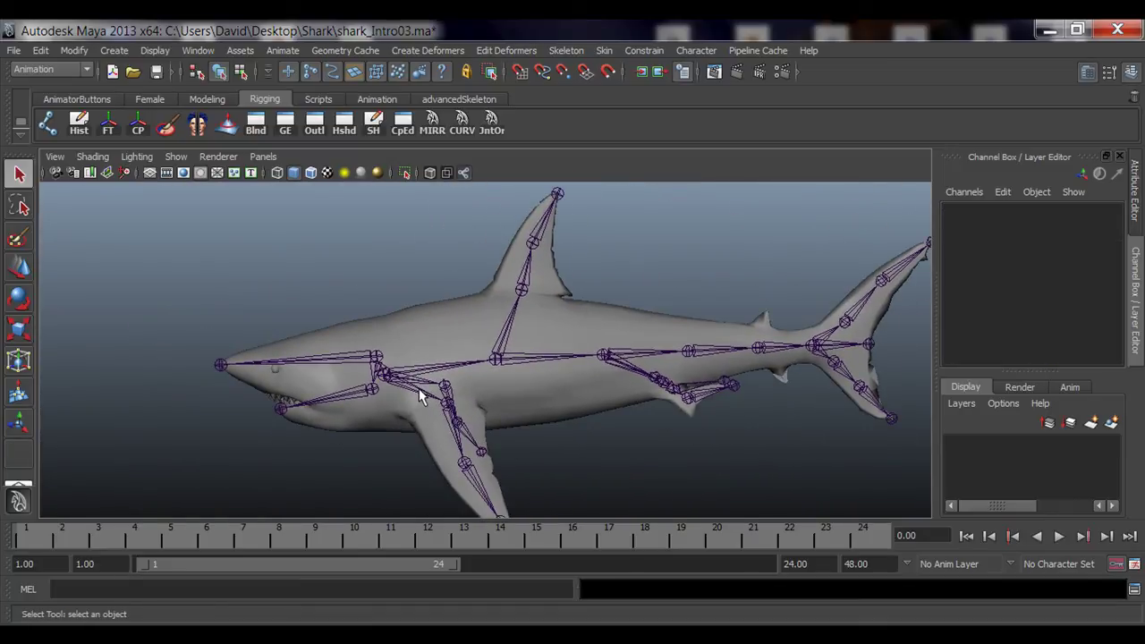
middle_click_drag(567, 371, 511, 417, "alt")
left_click_drag(512, 414, 480, 417, "alt")
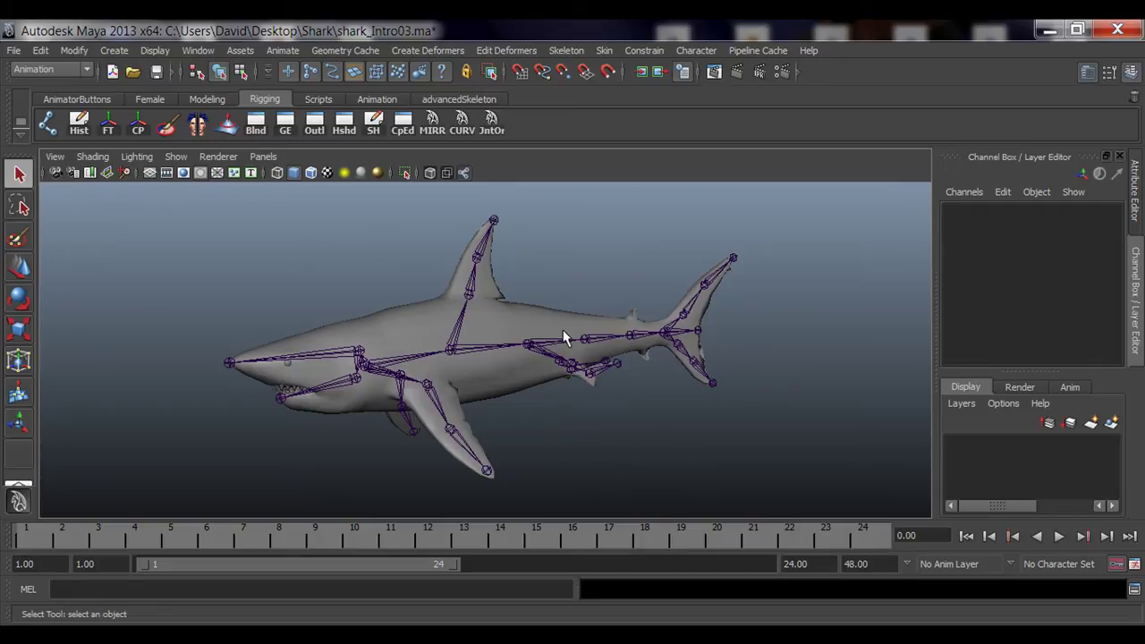
Check the names of the mid-body joint below the dorsal fin and the first tail joint, and clear the selection
left_click_drag(567, 340, 571, 401, "alt")
left_click(435, 347)
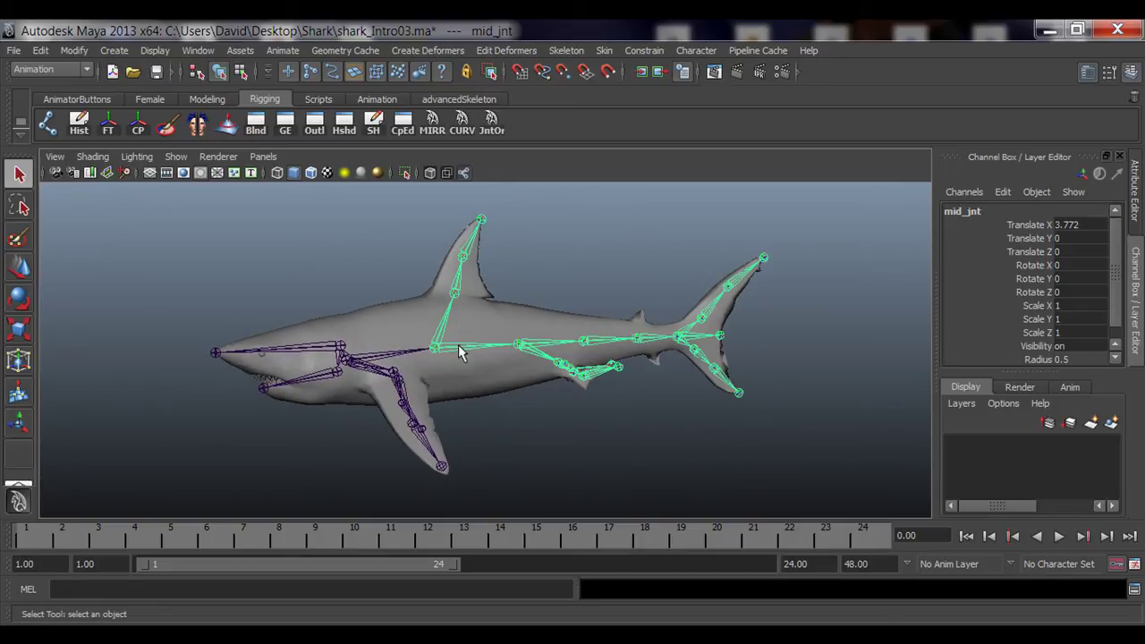
left_click(519, 344)
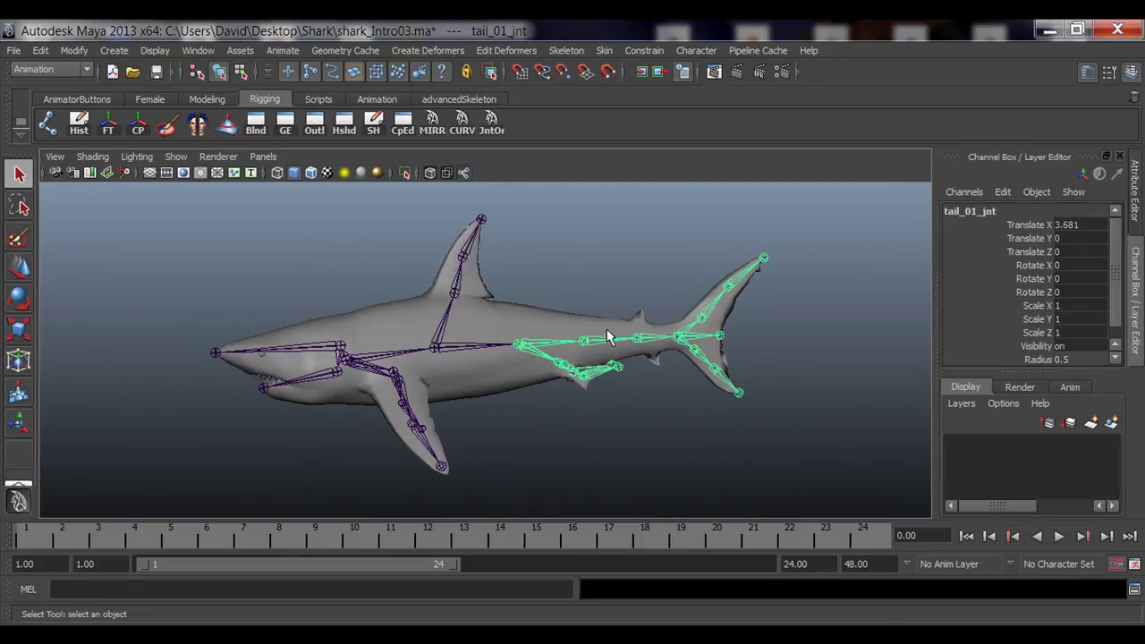
left_click(591, 443)
left_click_drag(496, 455, 491, 432, "alt")
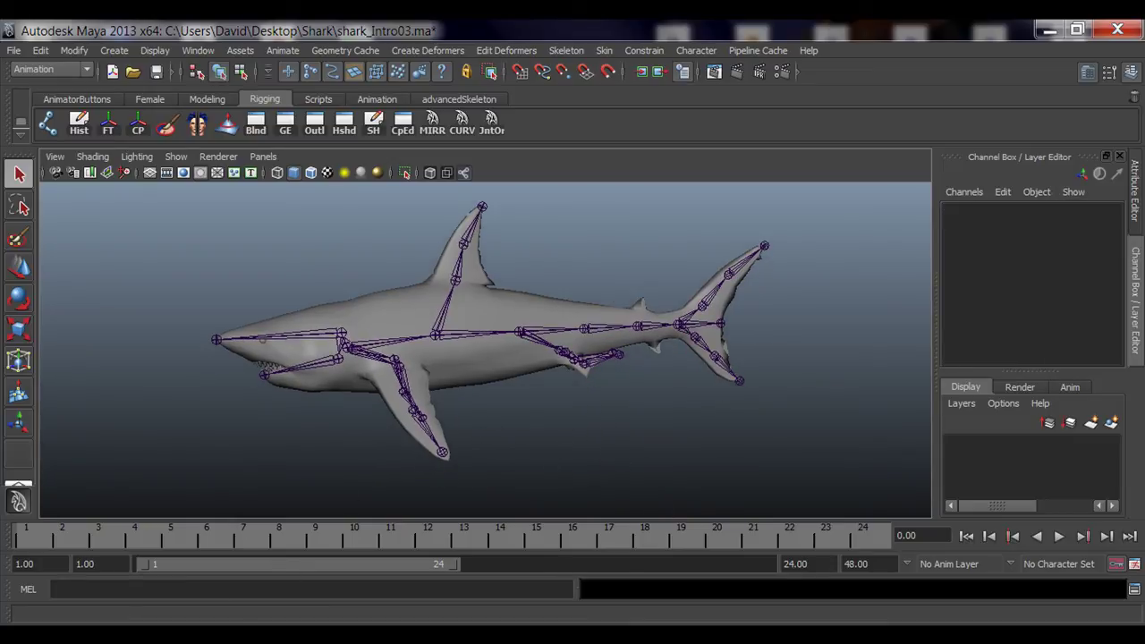
Switch to Firefox and look over the Animation Methods home page, from the banner down to the two books
left_click(372, 546)
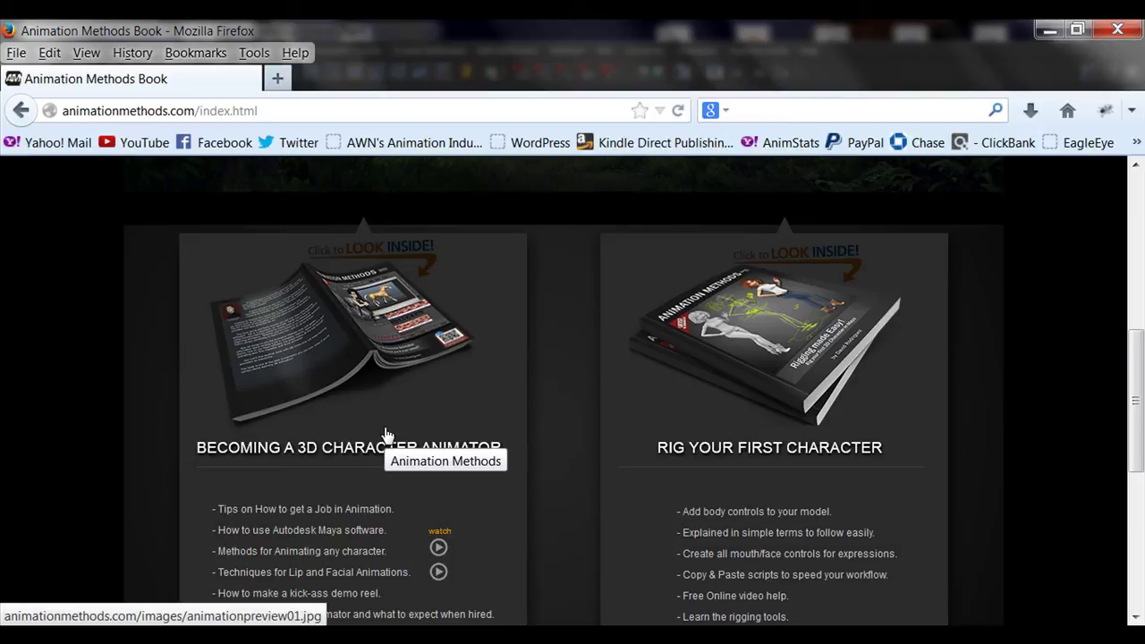
scroll(471, 474, "up", 10)
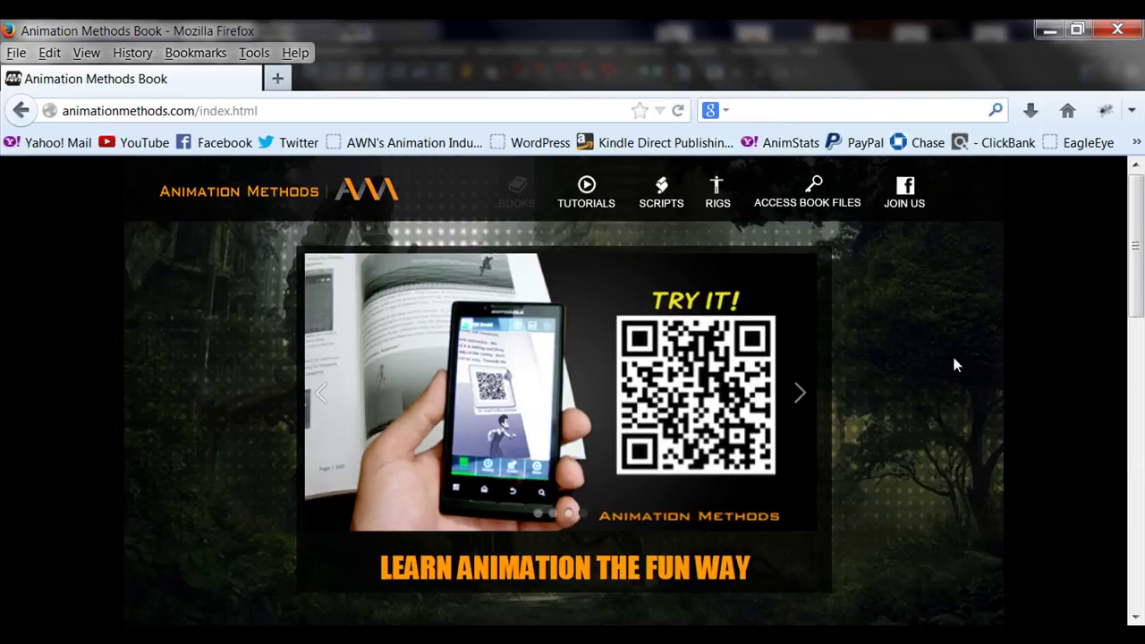
scroll(1031, 345, "down", 5)
scroll(1031, 345, "up", 5)
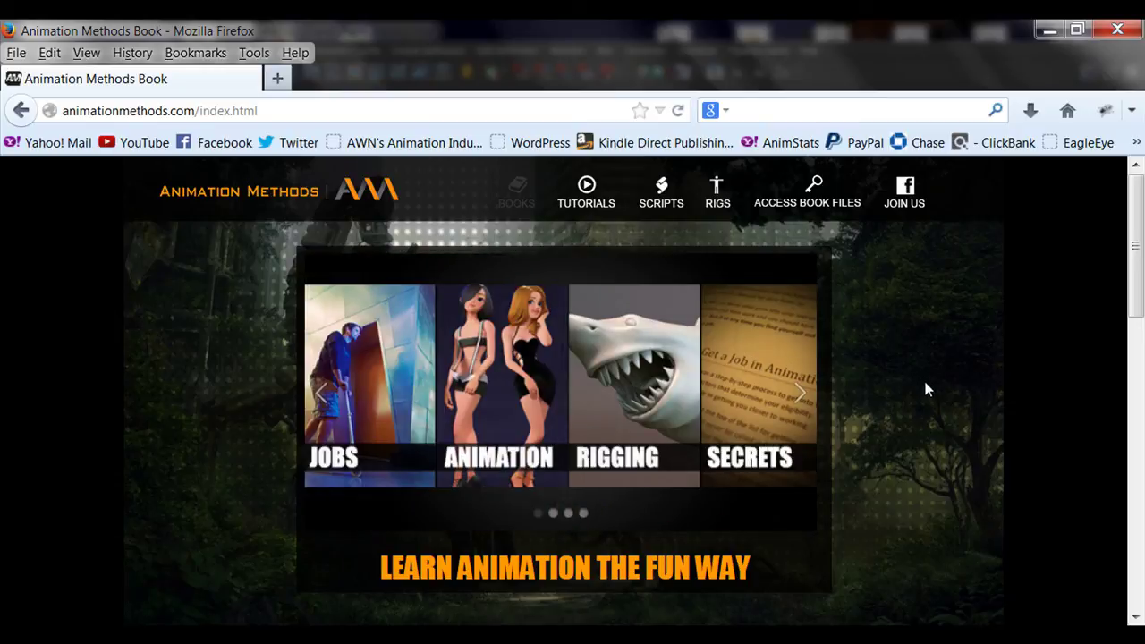
scroll(925, 379, "down", 5)
scroll(259, 393, "up", 3)
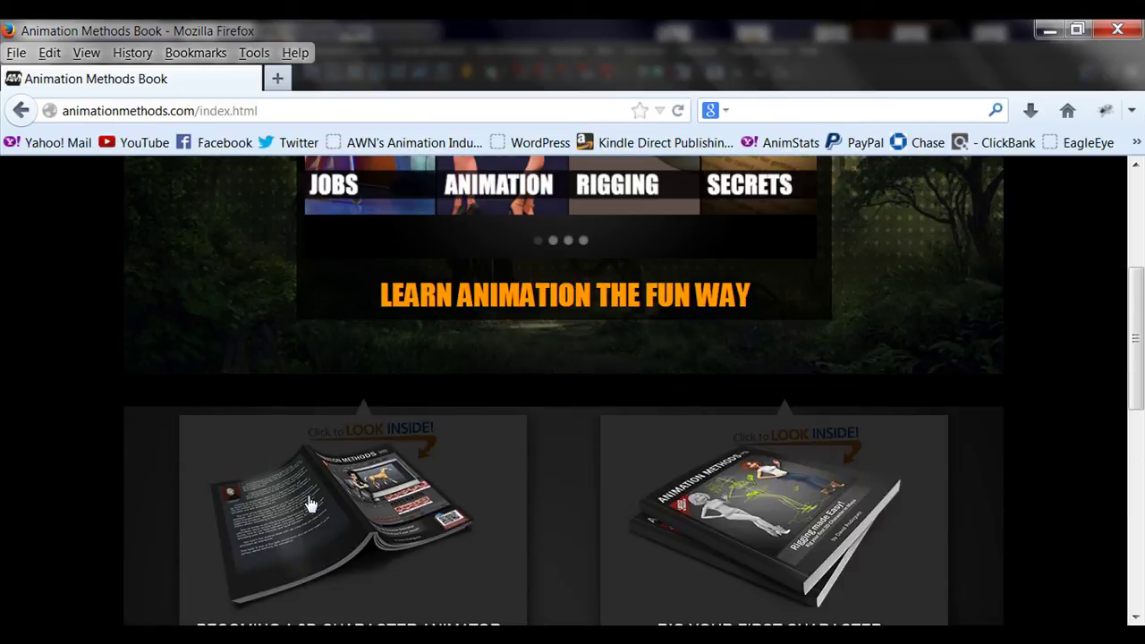
Open the look-inside preview of the Becoming a 3D Character Animator book, and close it to return to the book descriptions
left_click(308, 501)
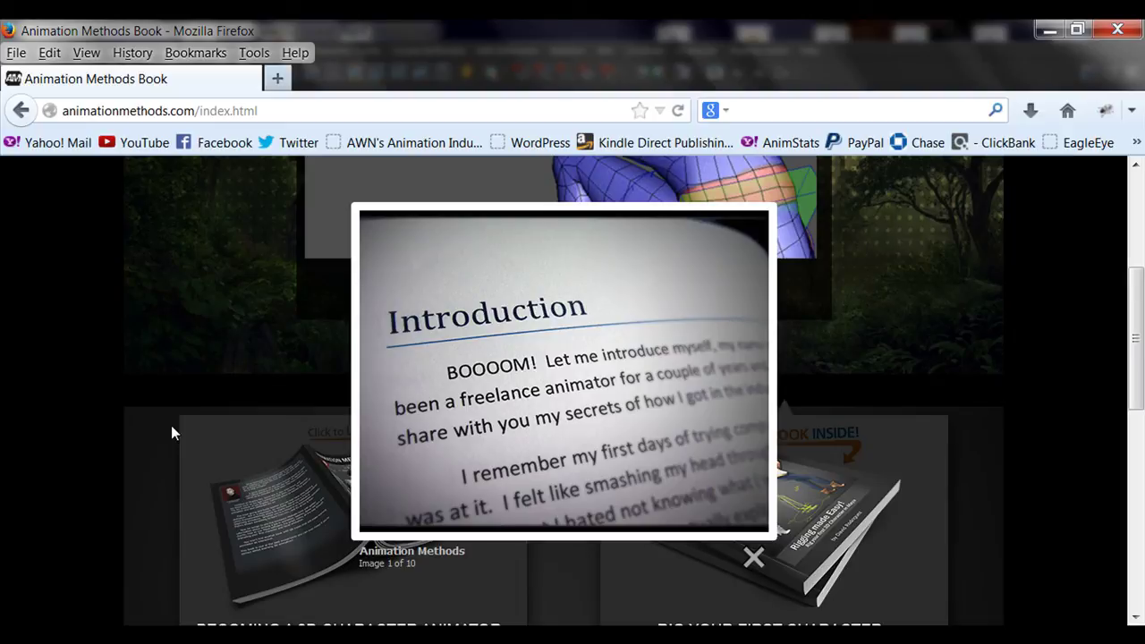
left_click(128, 426)
scroll(128, 426, "down", 2)
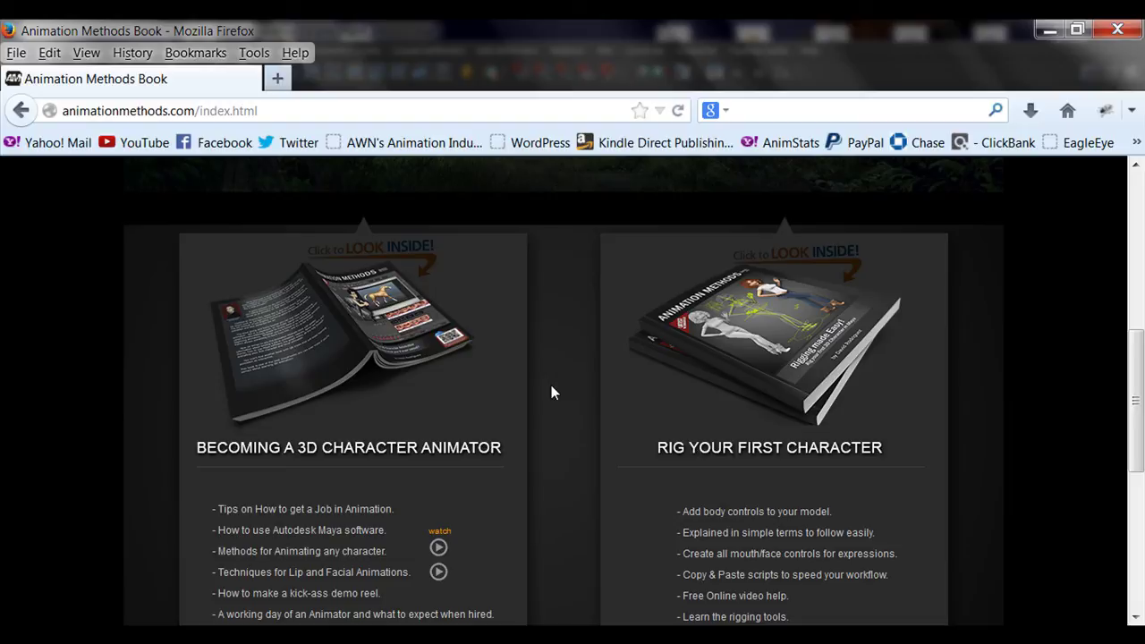
Go back to the Maya tutorials page for a look, and return to the Books page's Rig Your First Character section
key("alt+Left")
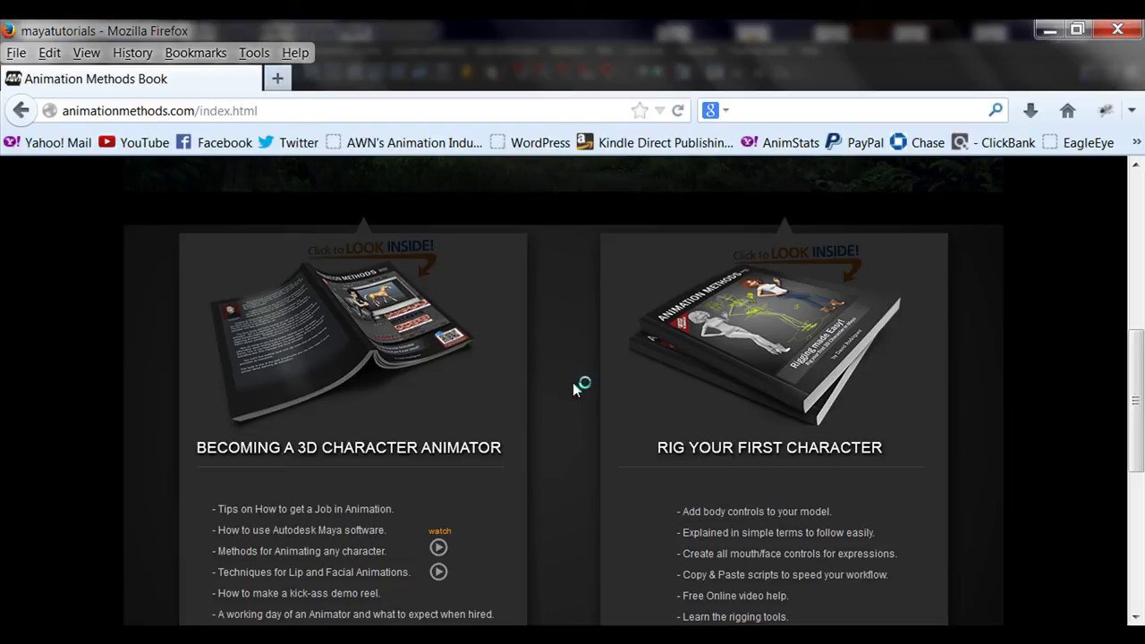
scroll(603, 251, "down", 3)
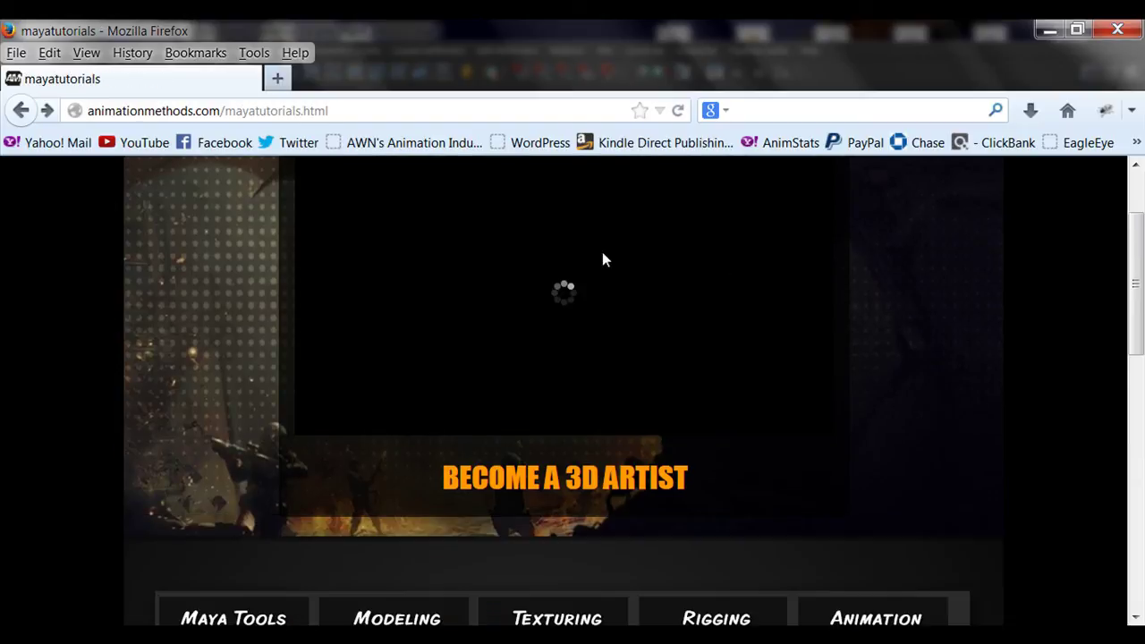
scroll(565, 290, "up", 2)
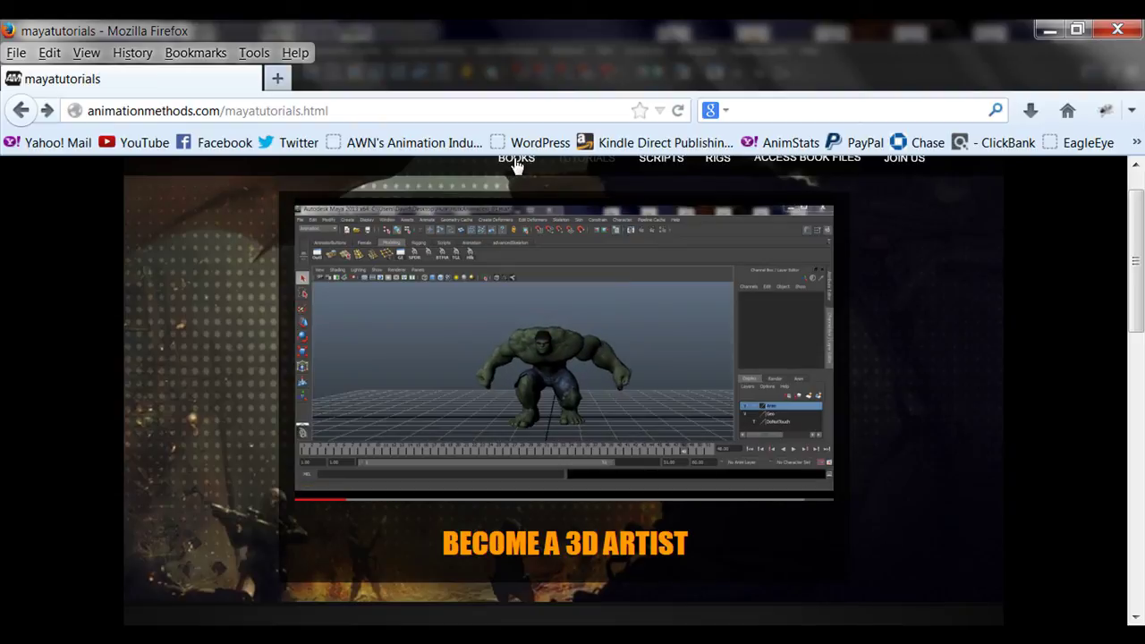
left_click(508, 158)
scroll(932, 398, "down", 5)
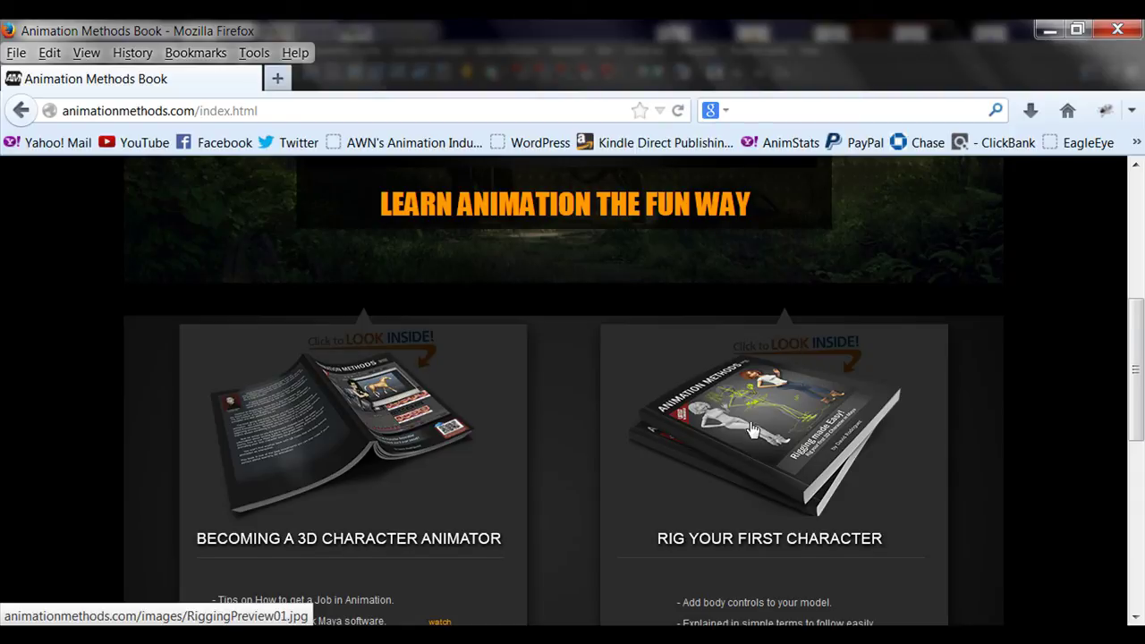
scroll(755, 433, "down", 2)
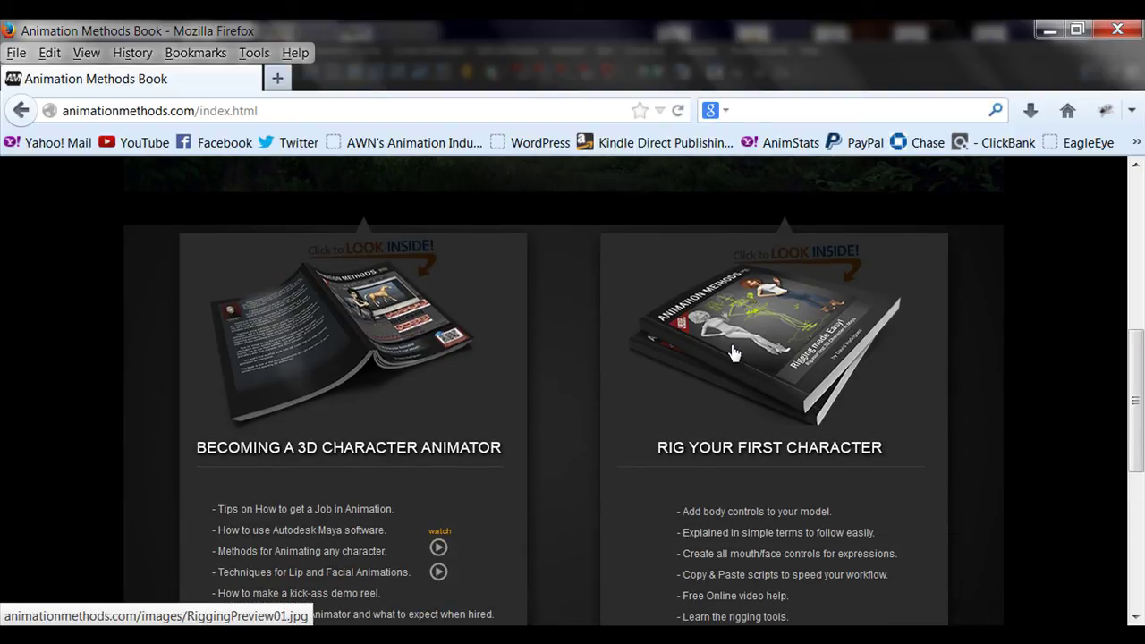